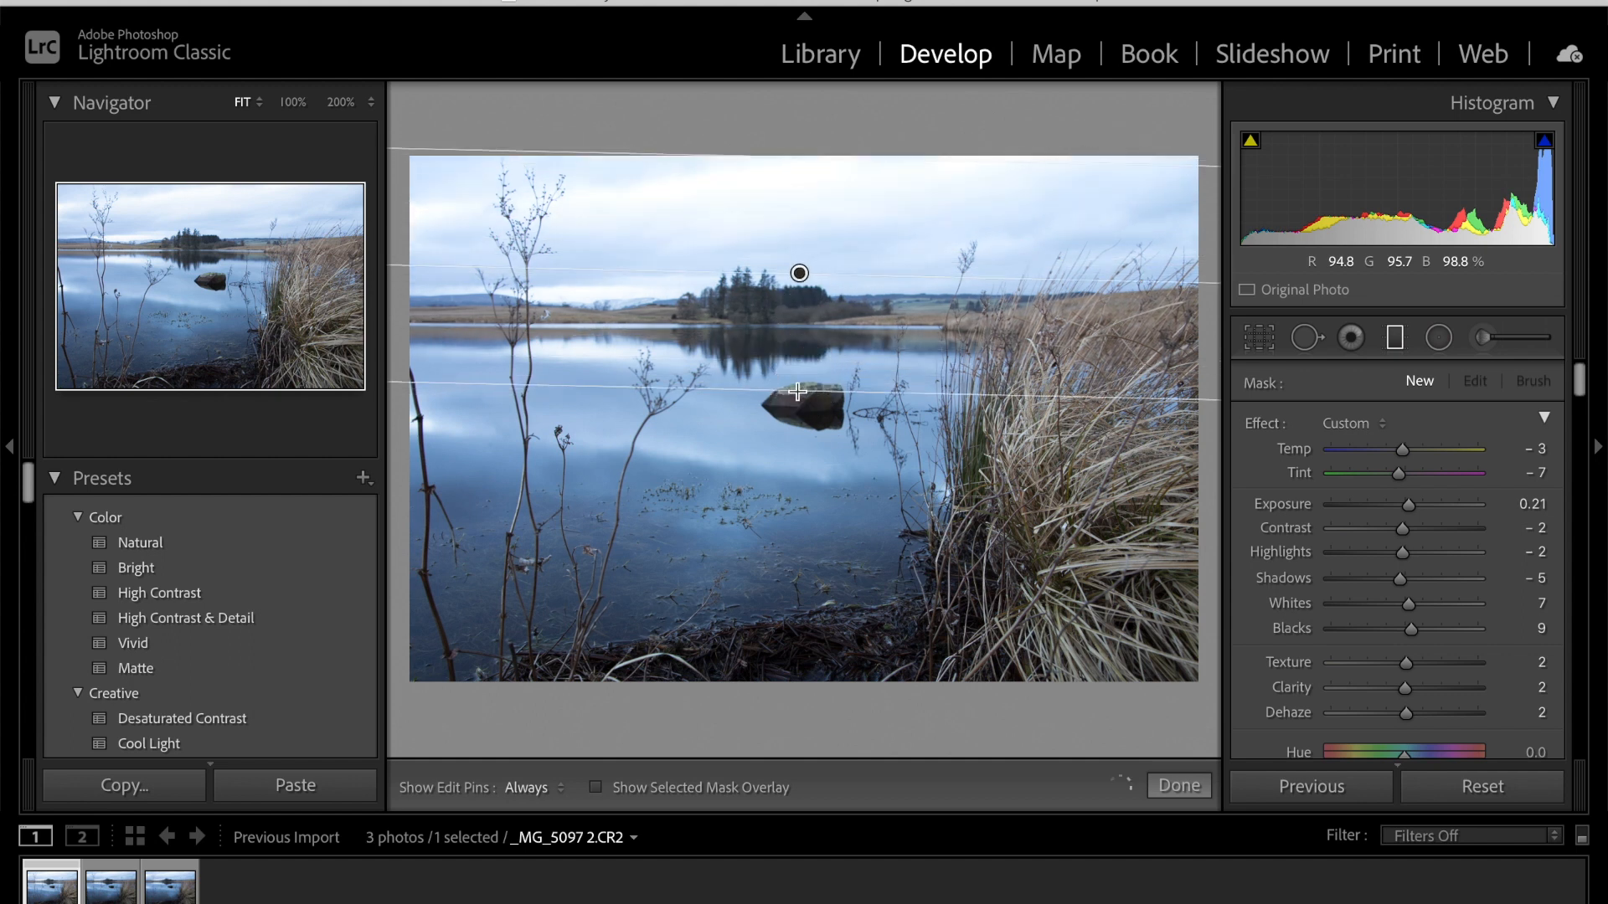
Set the sky's graduated filter to Highlights -26 and Exposure -0.85, and finish editing the filter
left_click(1384, 563)
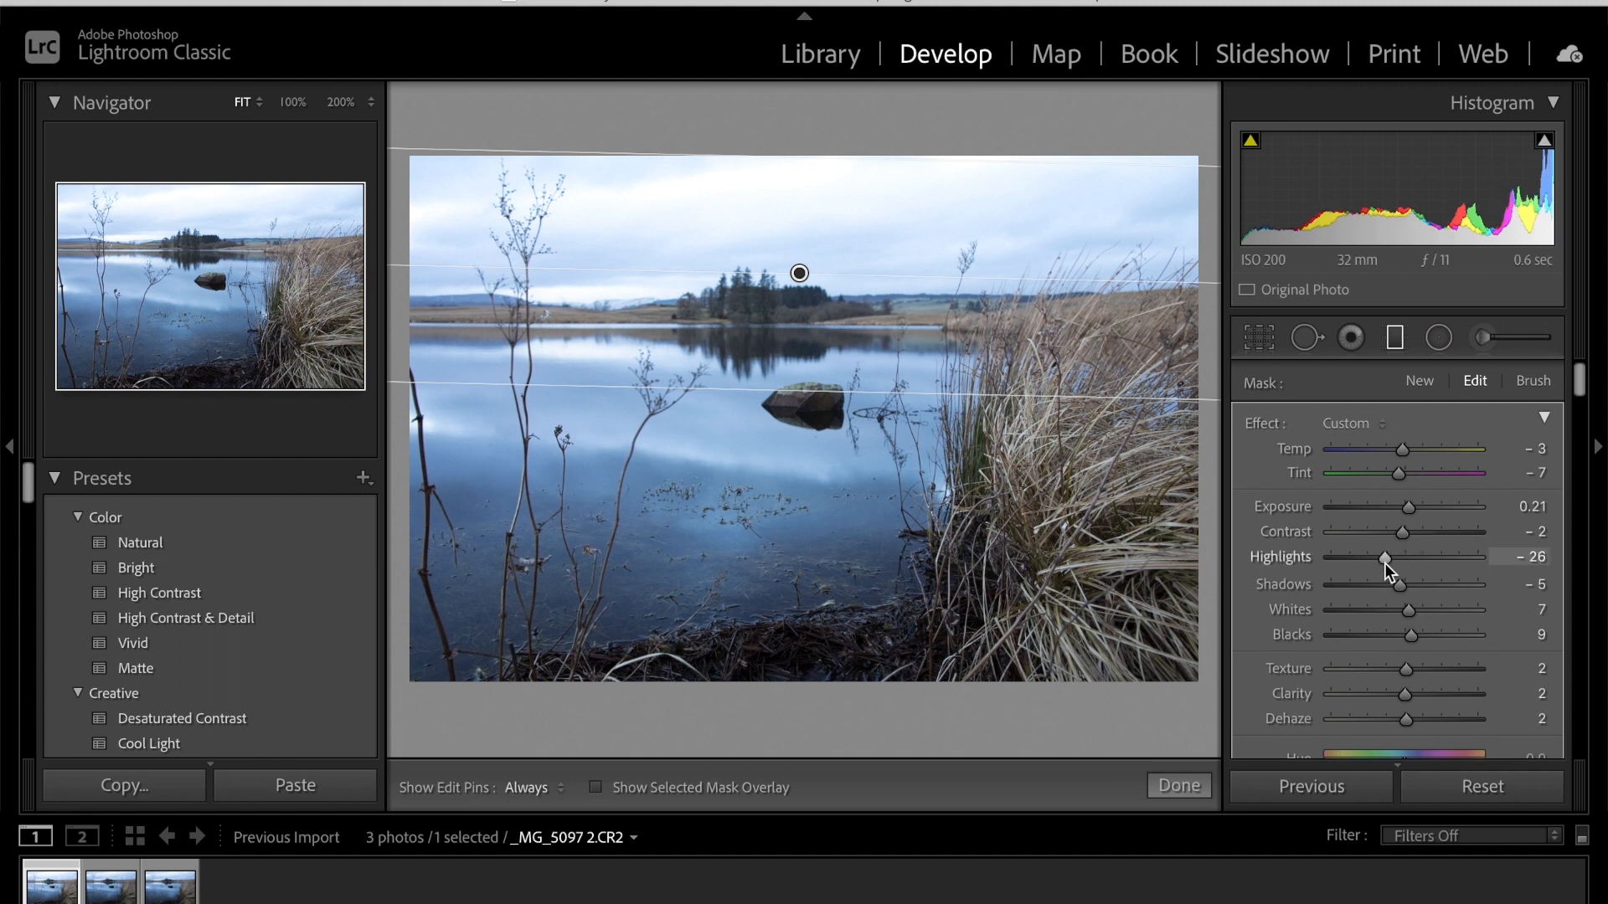
left_click_drag(1409, 507, 1389, 509)
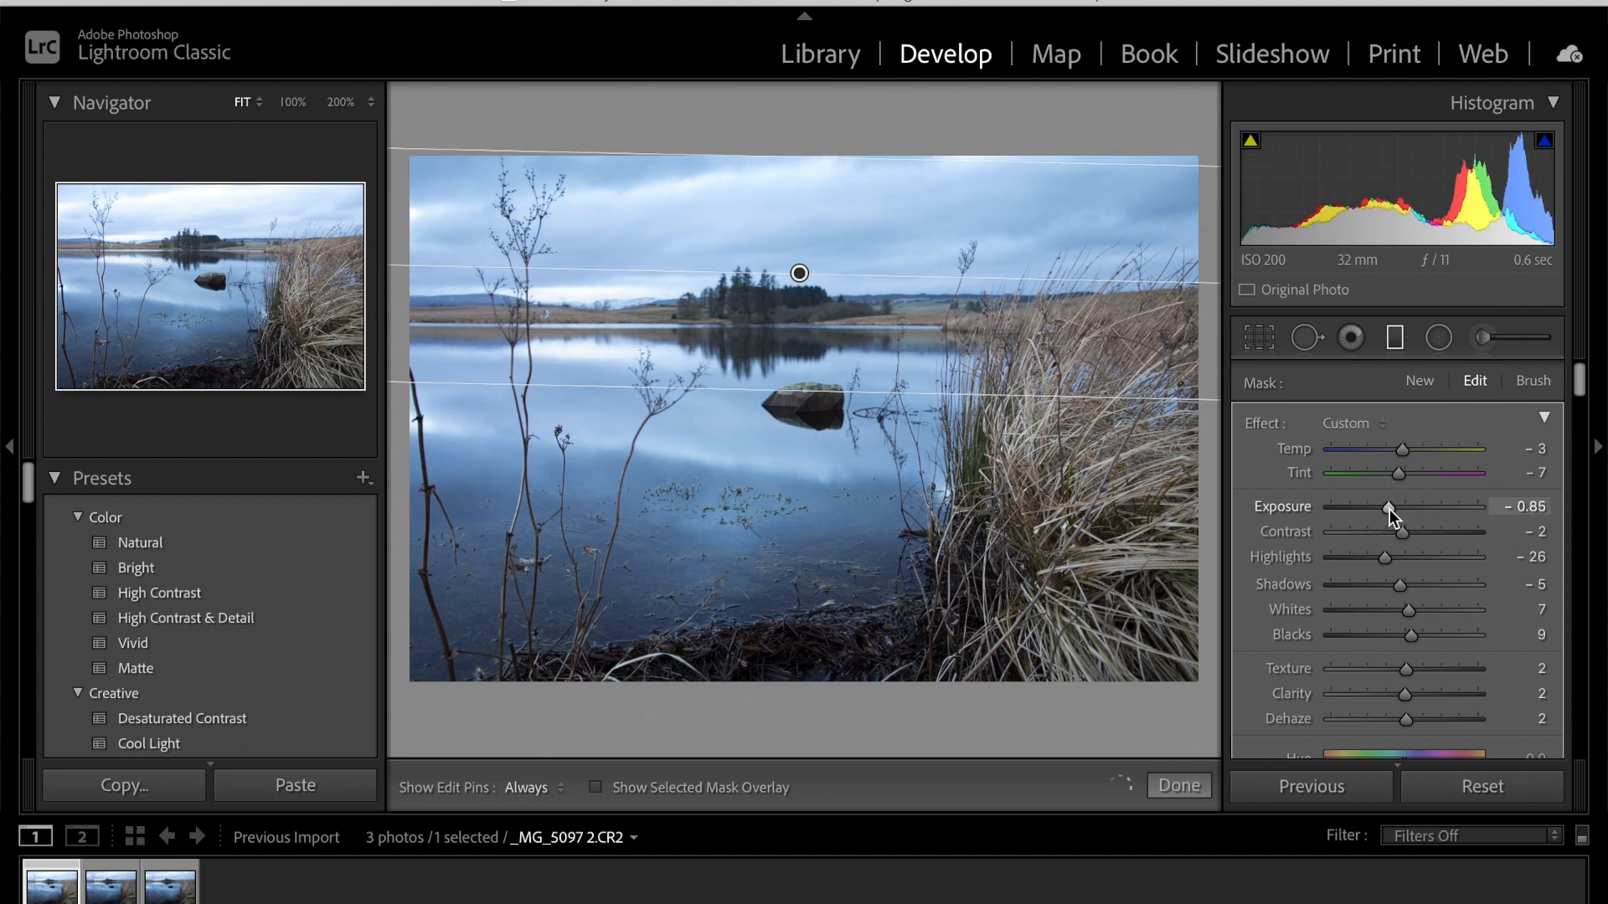
left_click(1195, 797)
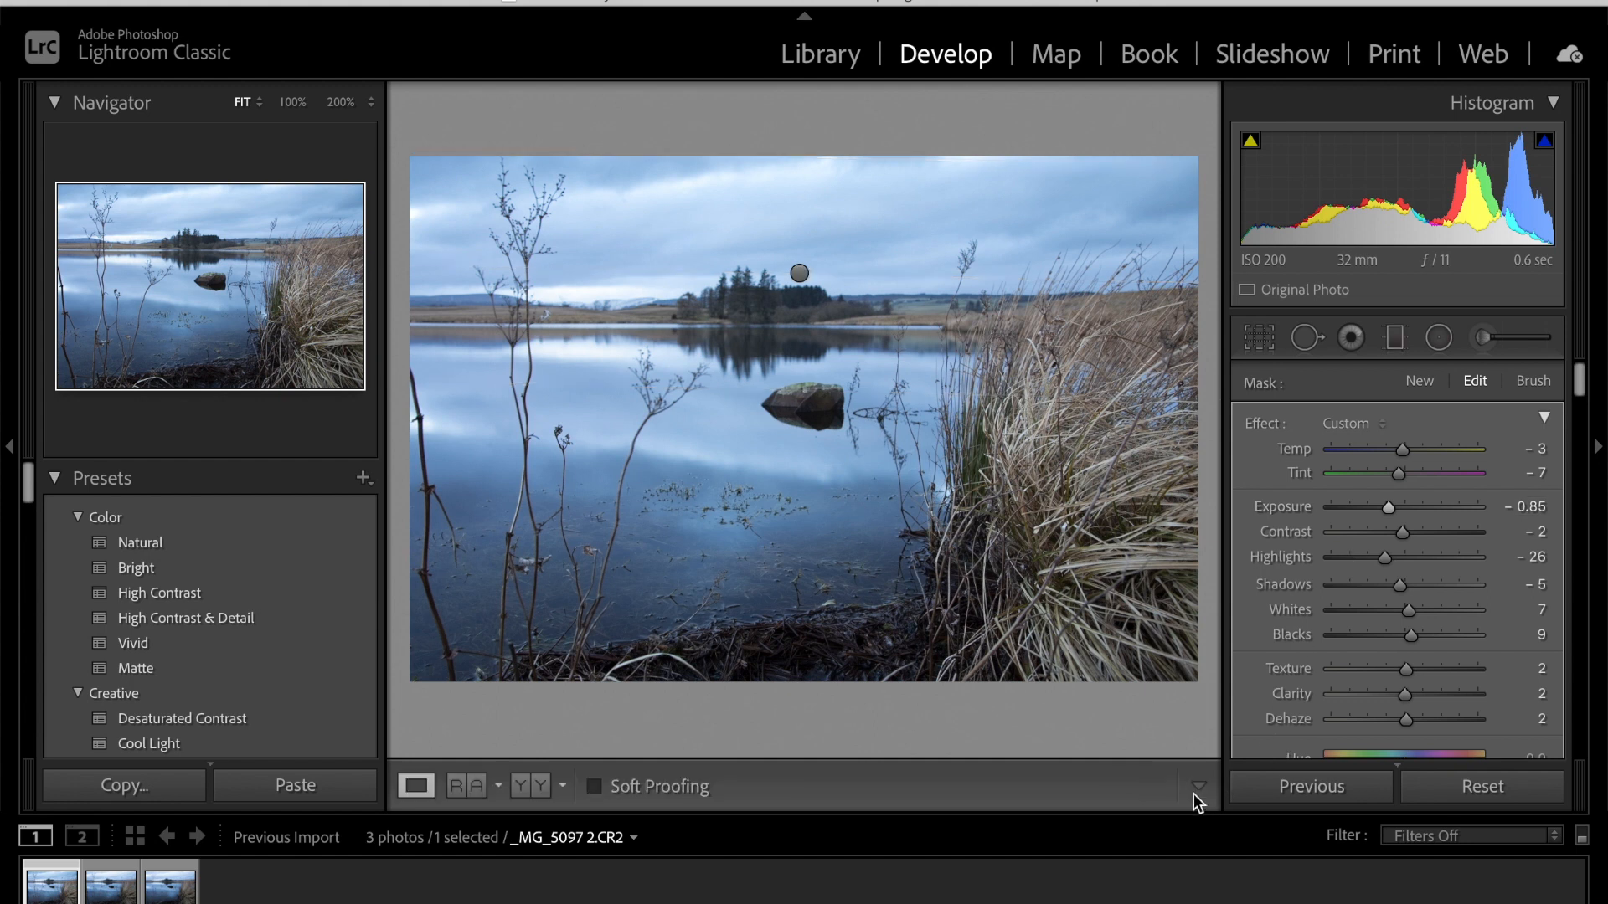
Set the Vibrance of the whole photo to +10
scroll(1319, 645, "down", 3)
scroll(1319, 643, "down", 3)
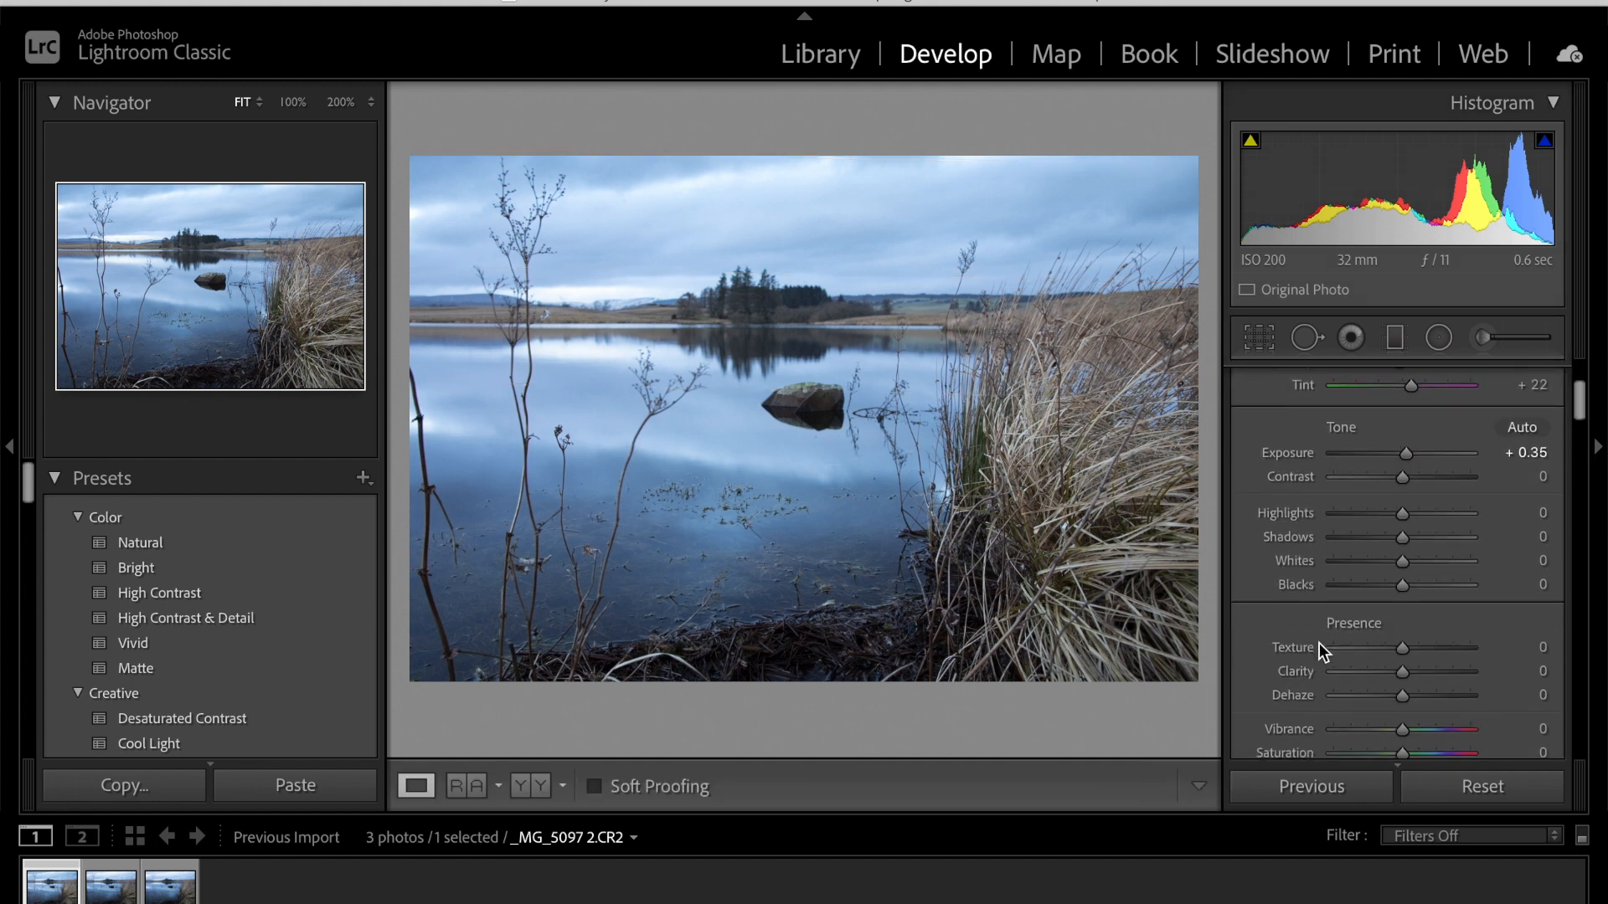
left_click_drag(1400, 571, 1409, 578)
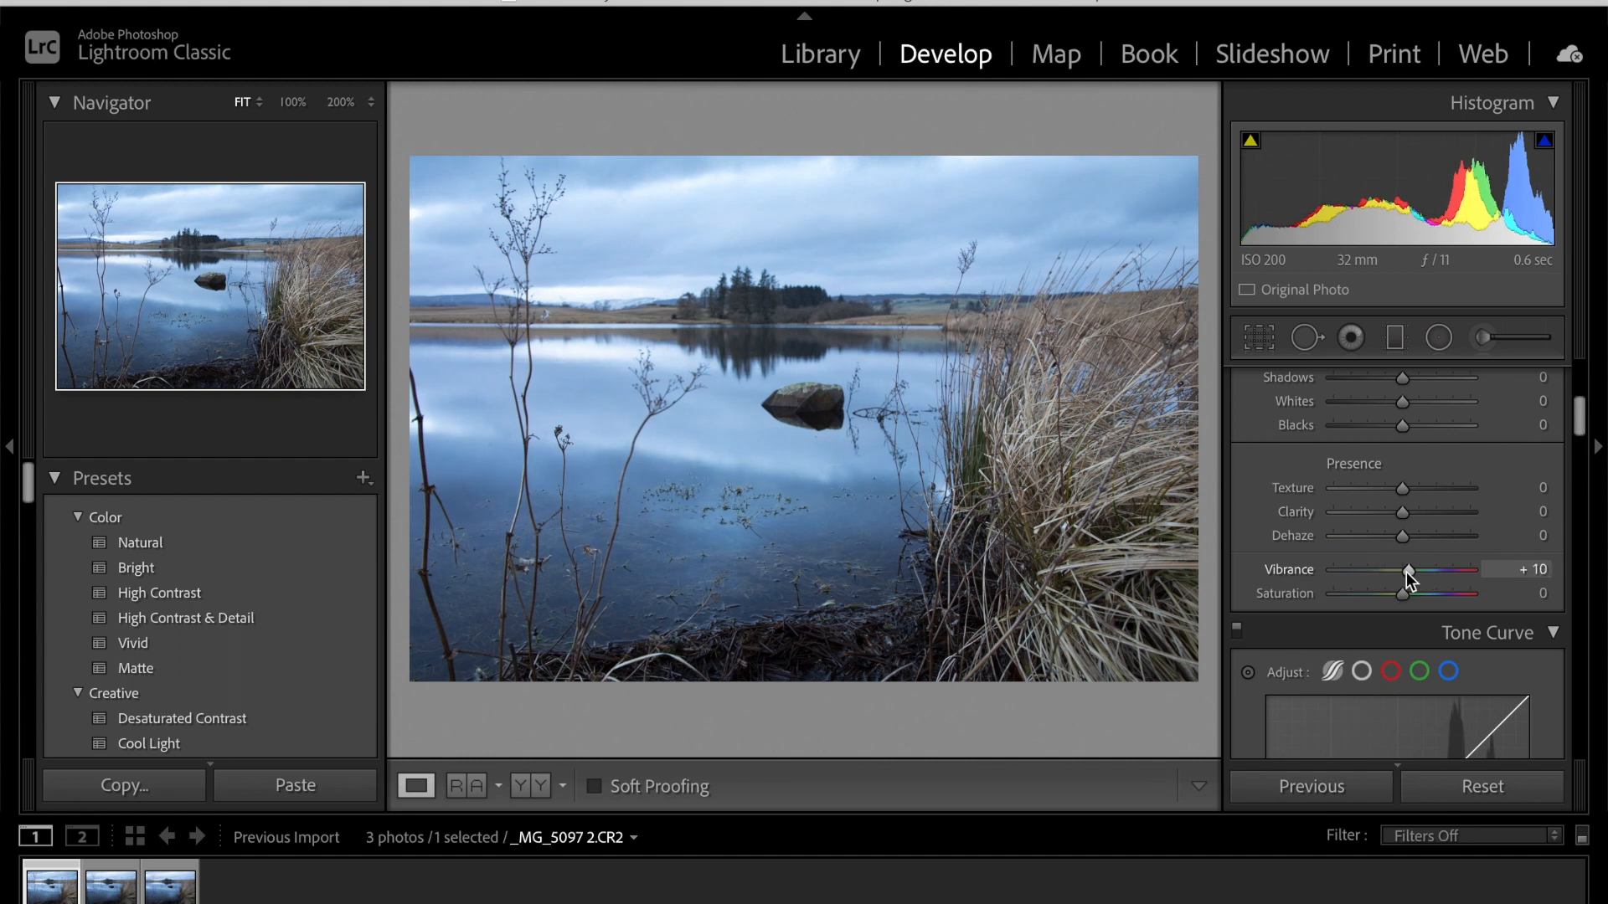
scroll(1292, 641, "down", 8)
scroll(1292, 646, "down", 15)
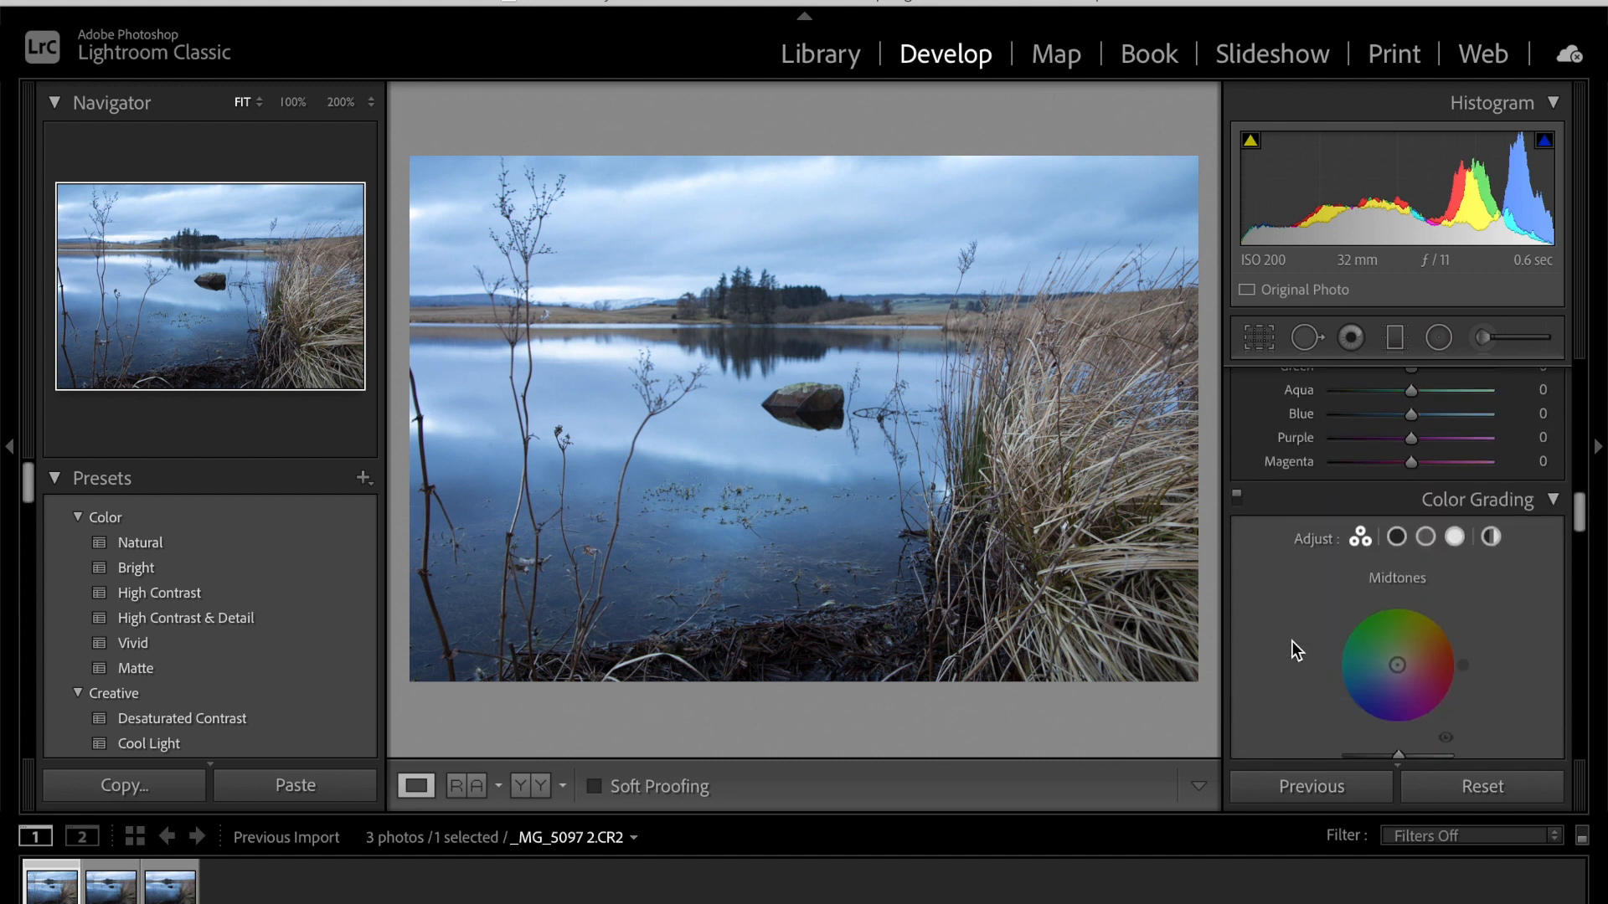
scroll(1294, 649, "down", 4)
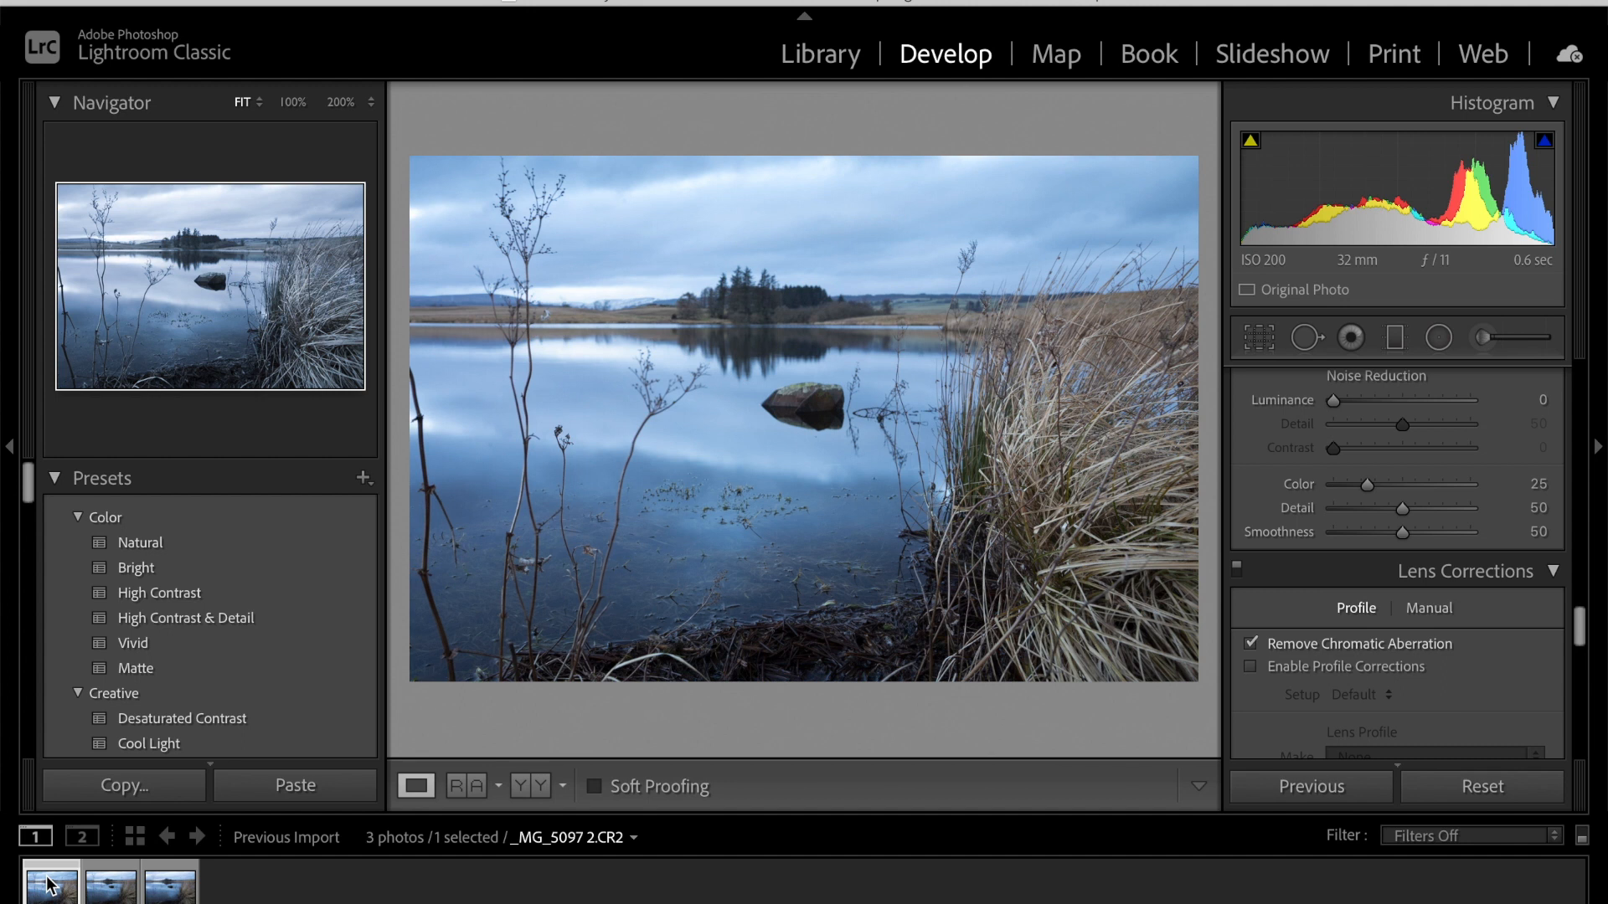
Select all three photos and synchronize every develop setting from the edited photo across them
left_click(169, 896, "shift")
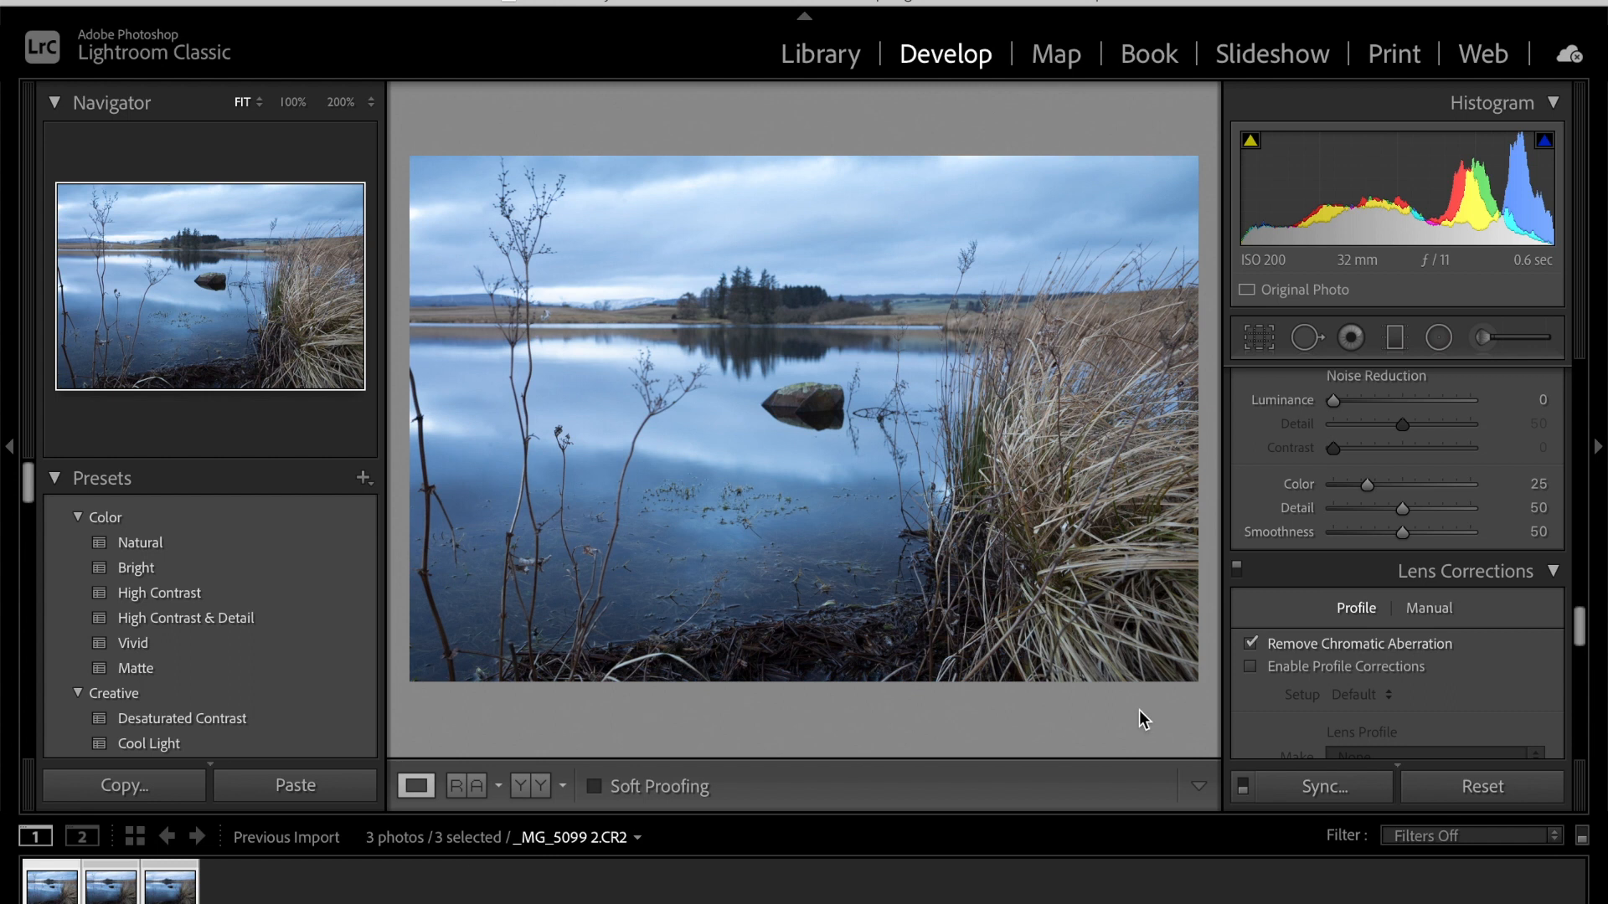
left_click(1313, 791)
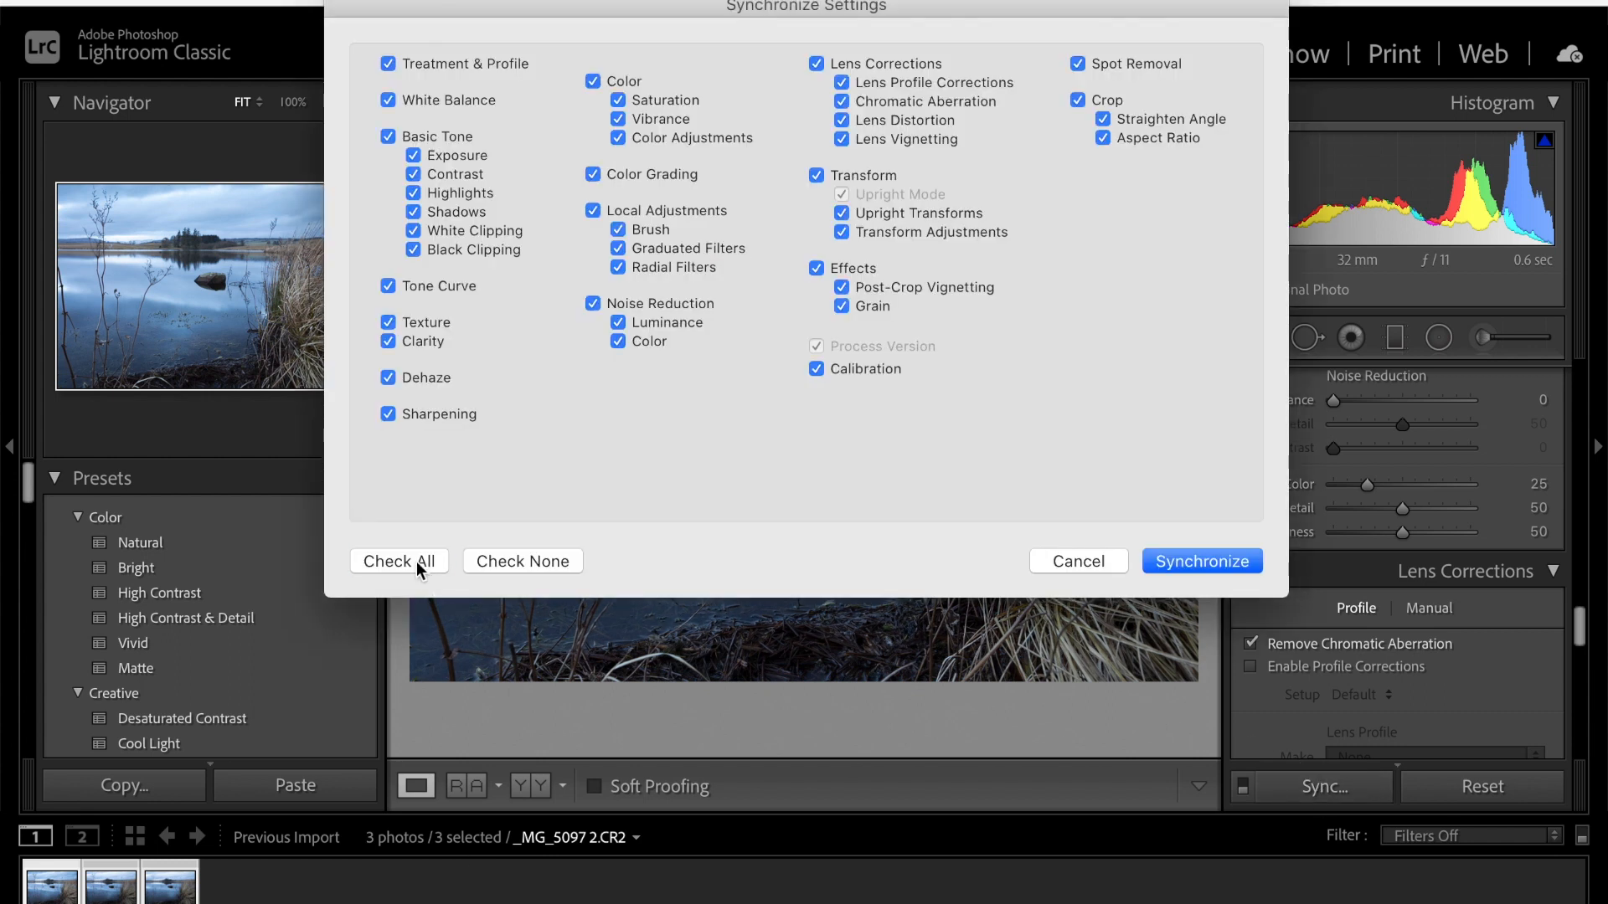
left_click(1204, 563)
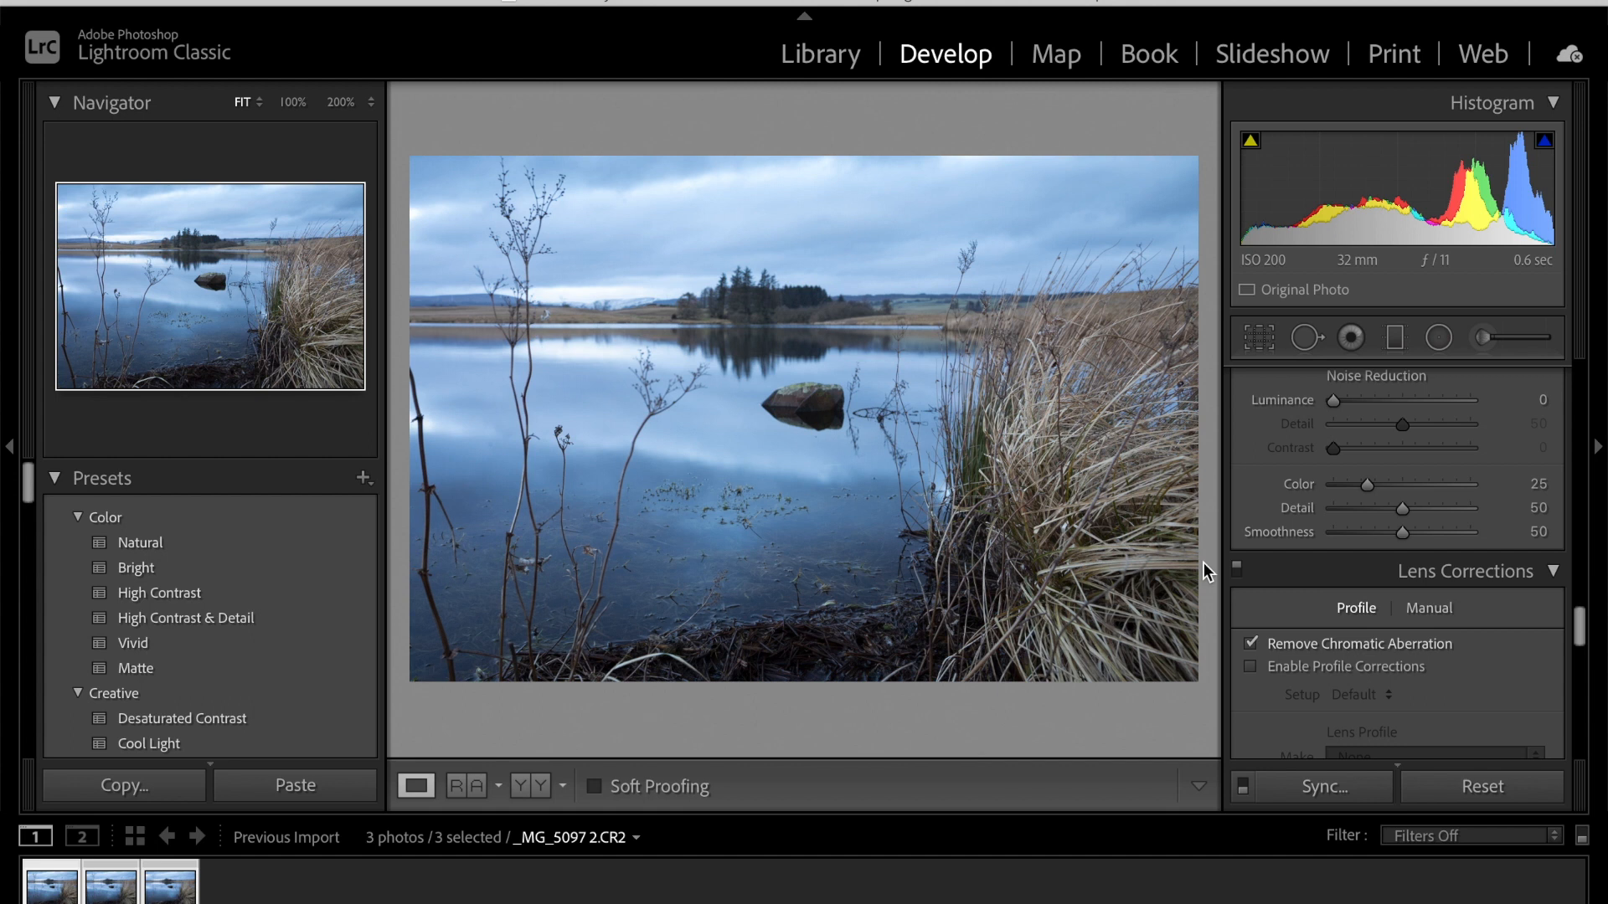
Open the three selected photos as layers in a single Photoshop document
right_click(167, 889)
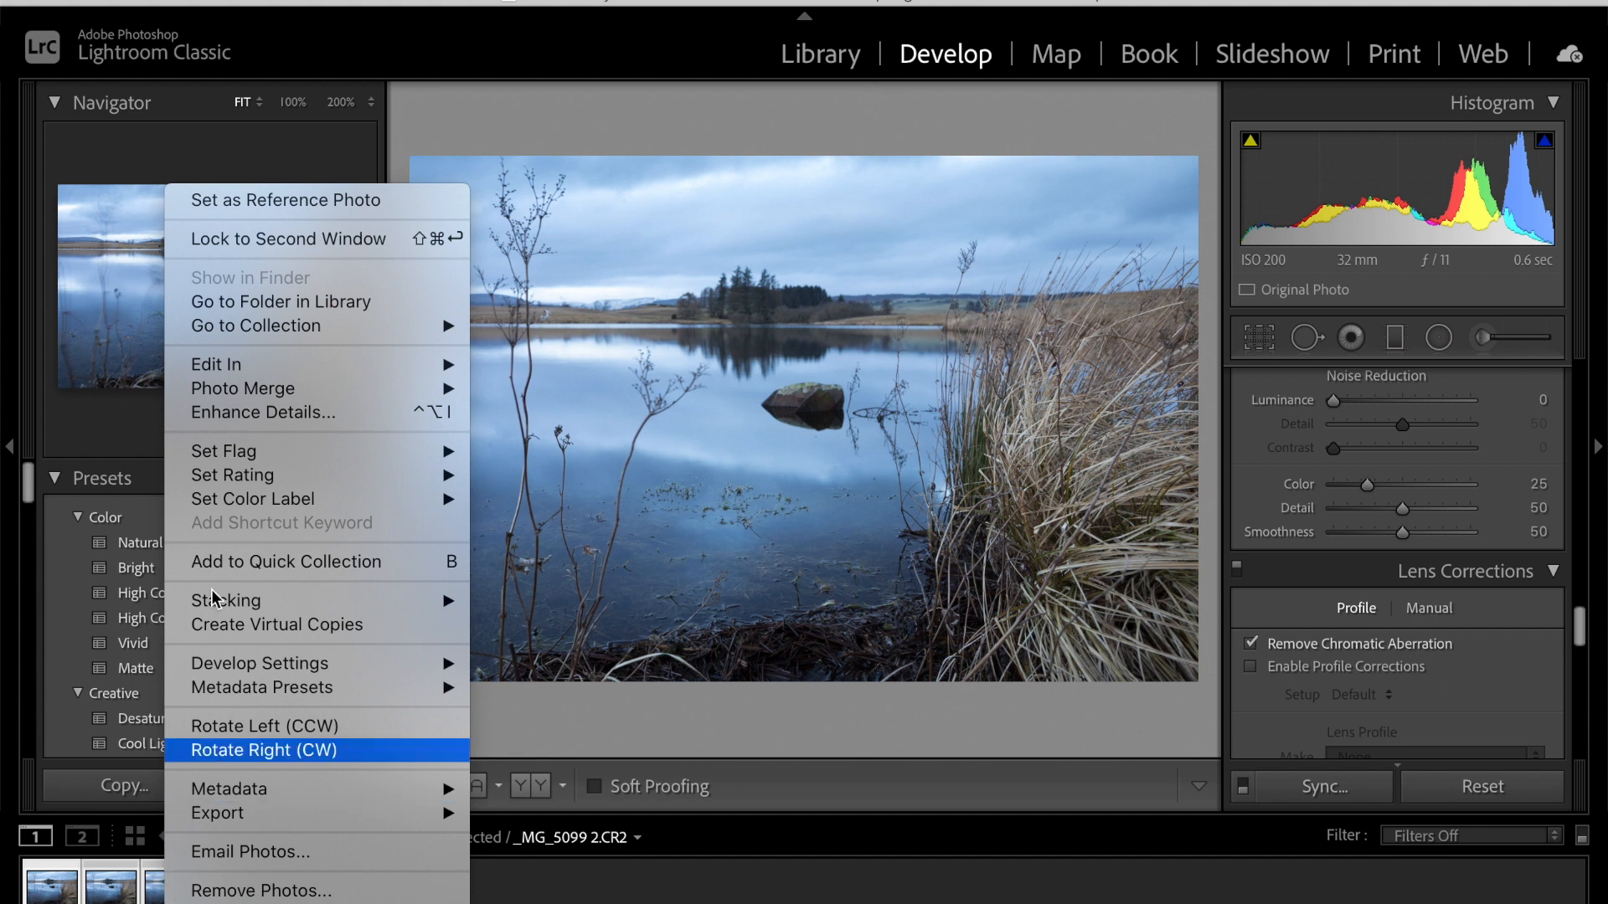
mouse_move(269, 368)
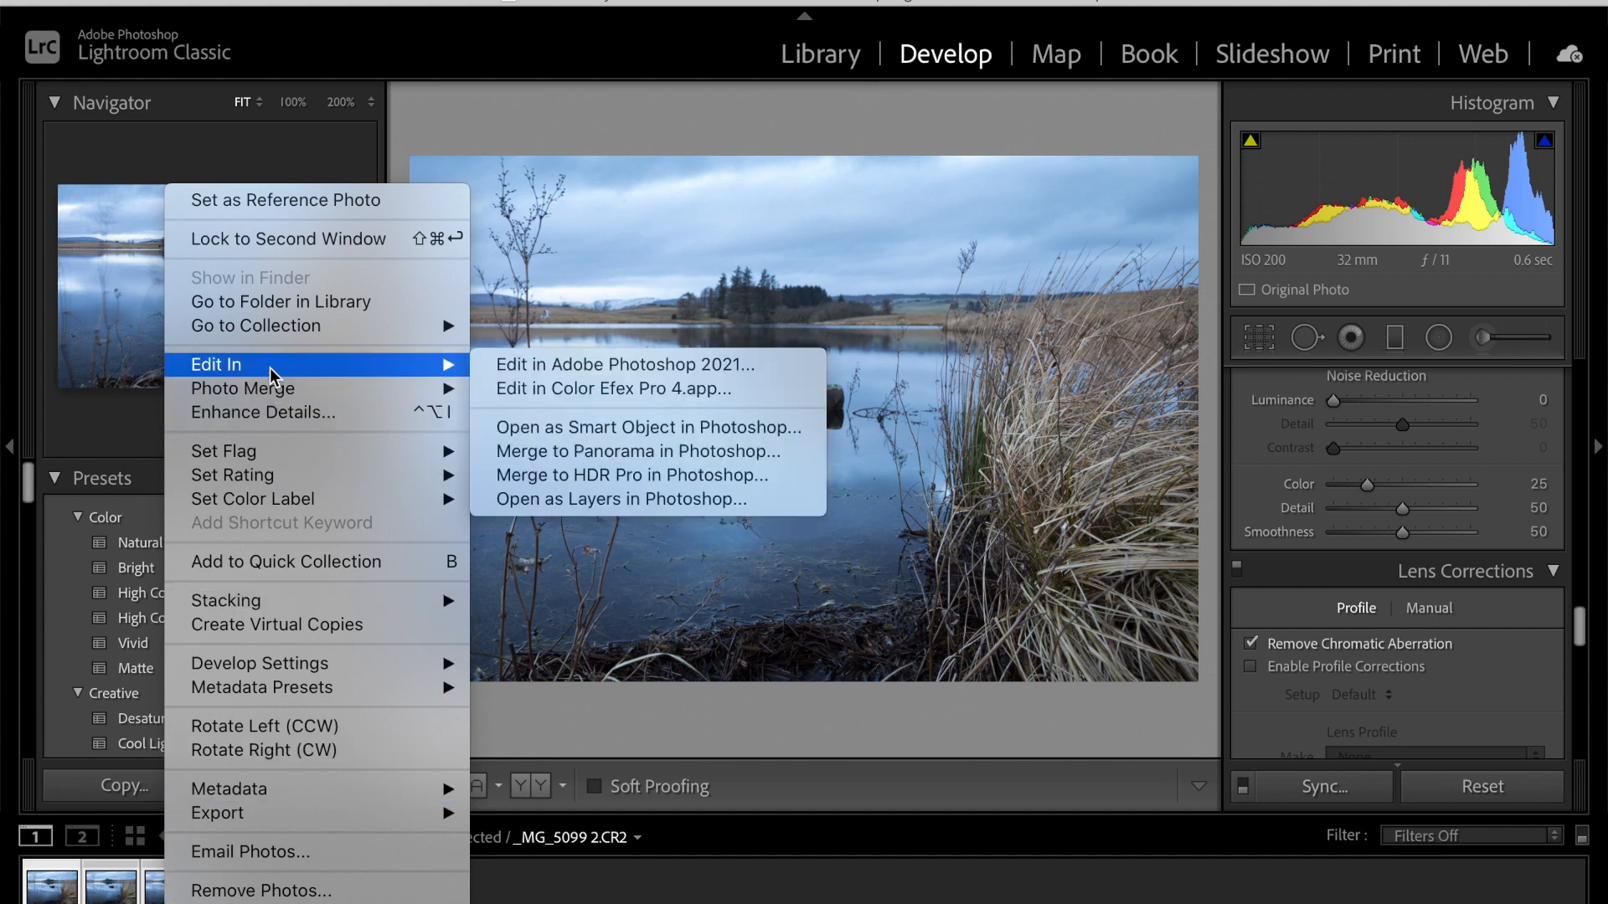
left_click(583, 501)
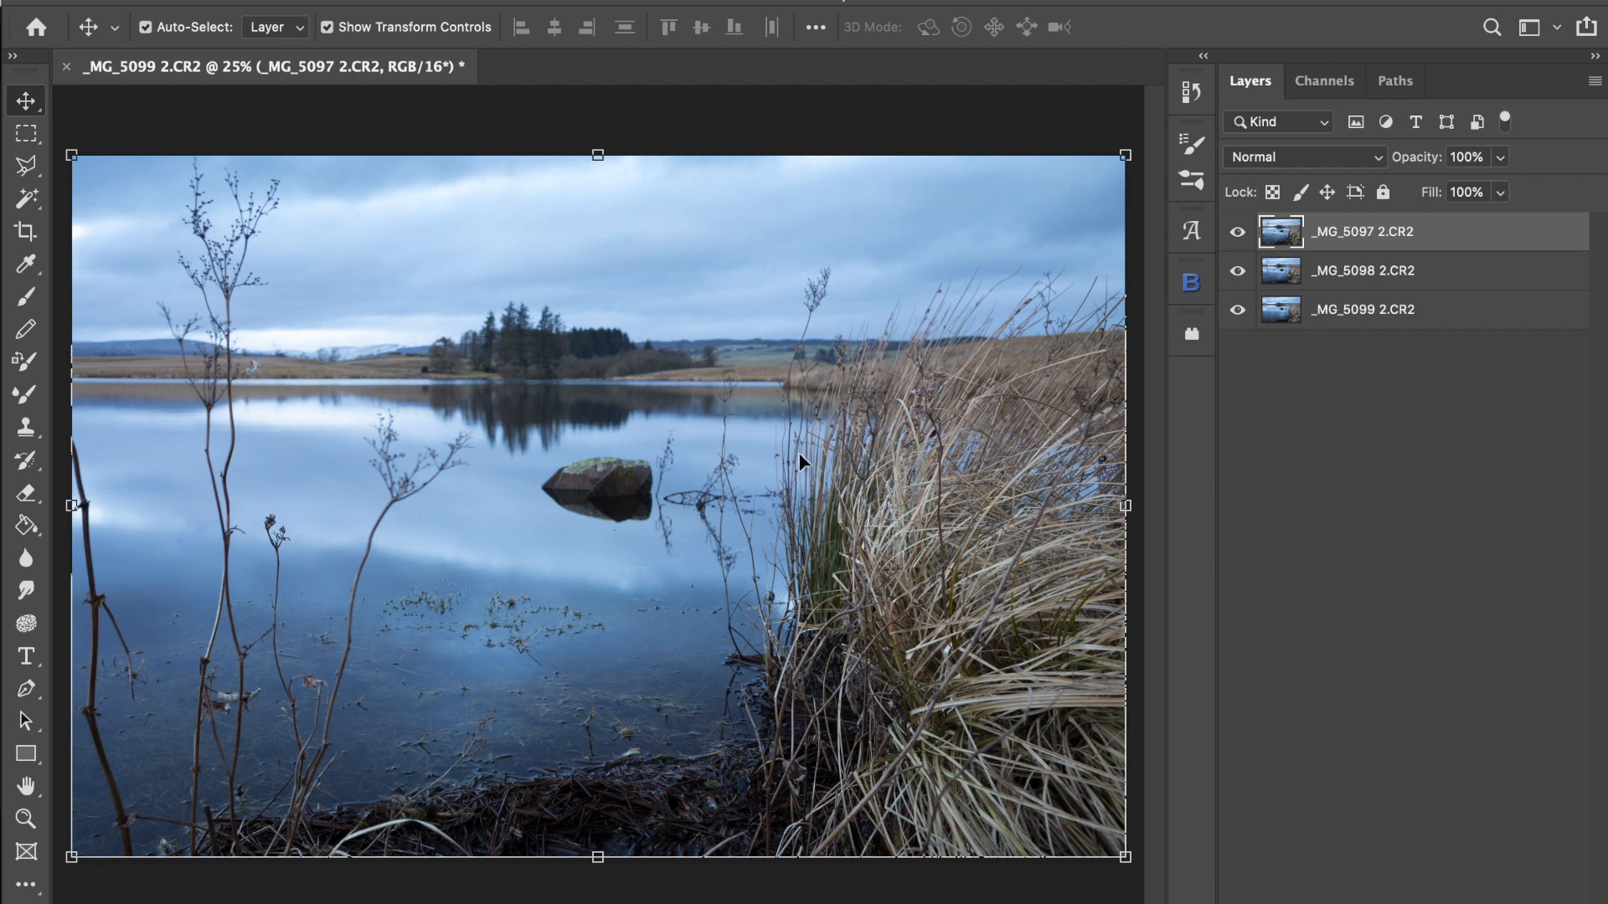
Compare the three layers by showing each one on its own, and make all of them visible again
left_click(1236, 232)
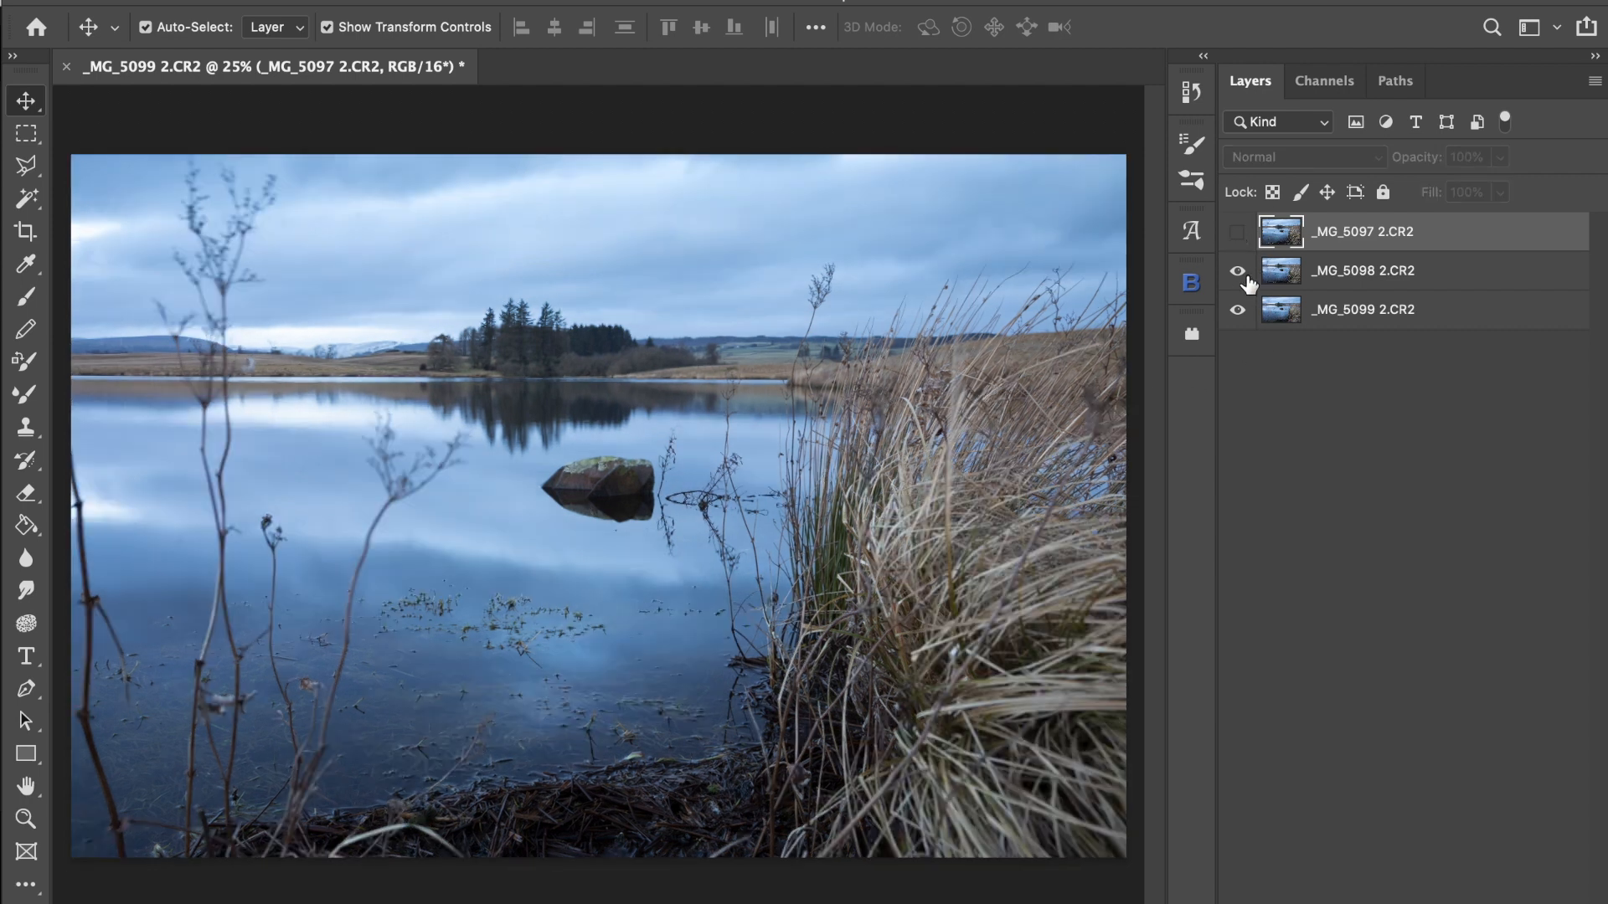
left_click(1237, 272)
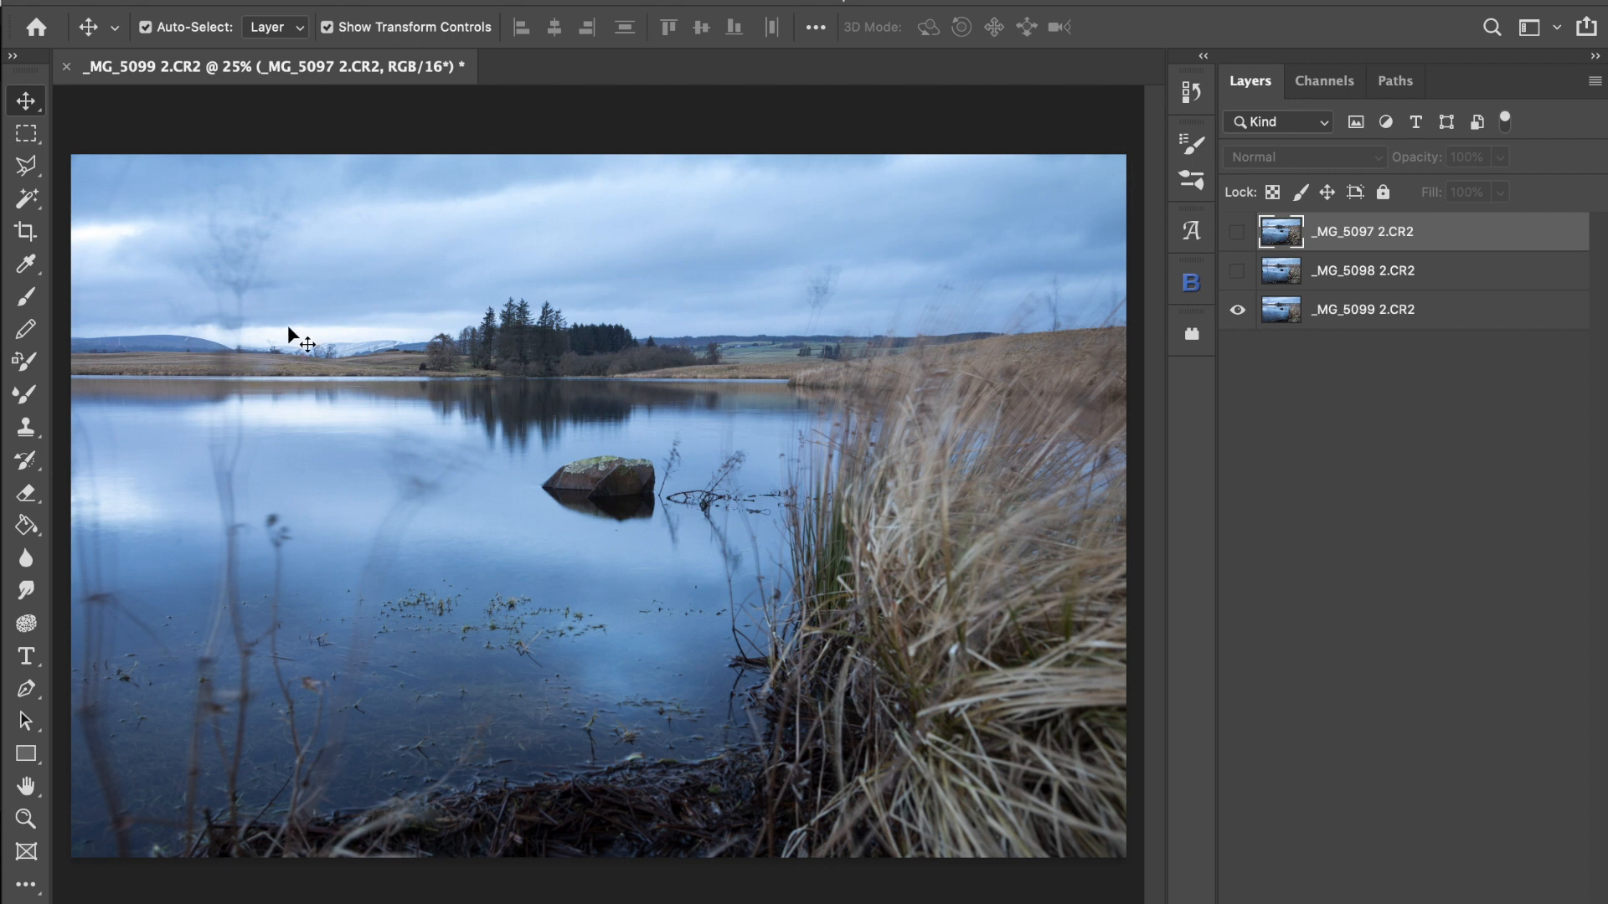
left_click(1238, 312)
left_click(1238, 271)
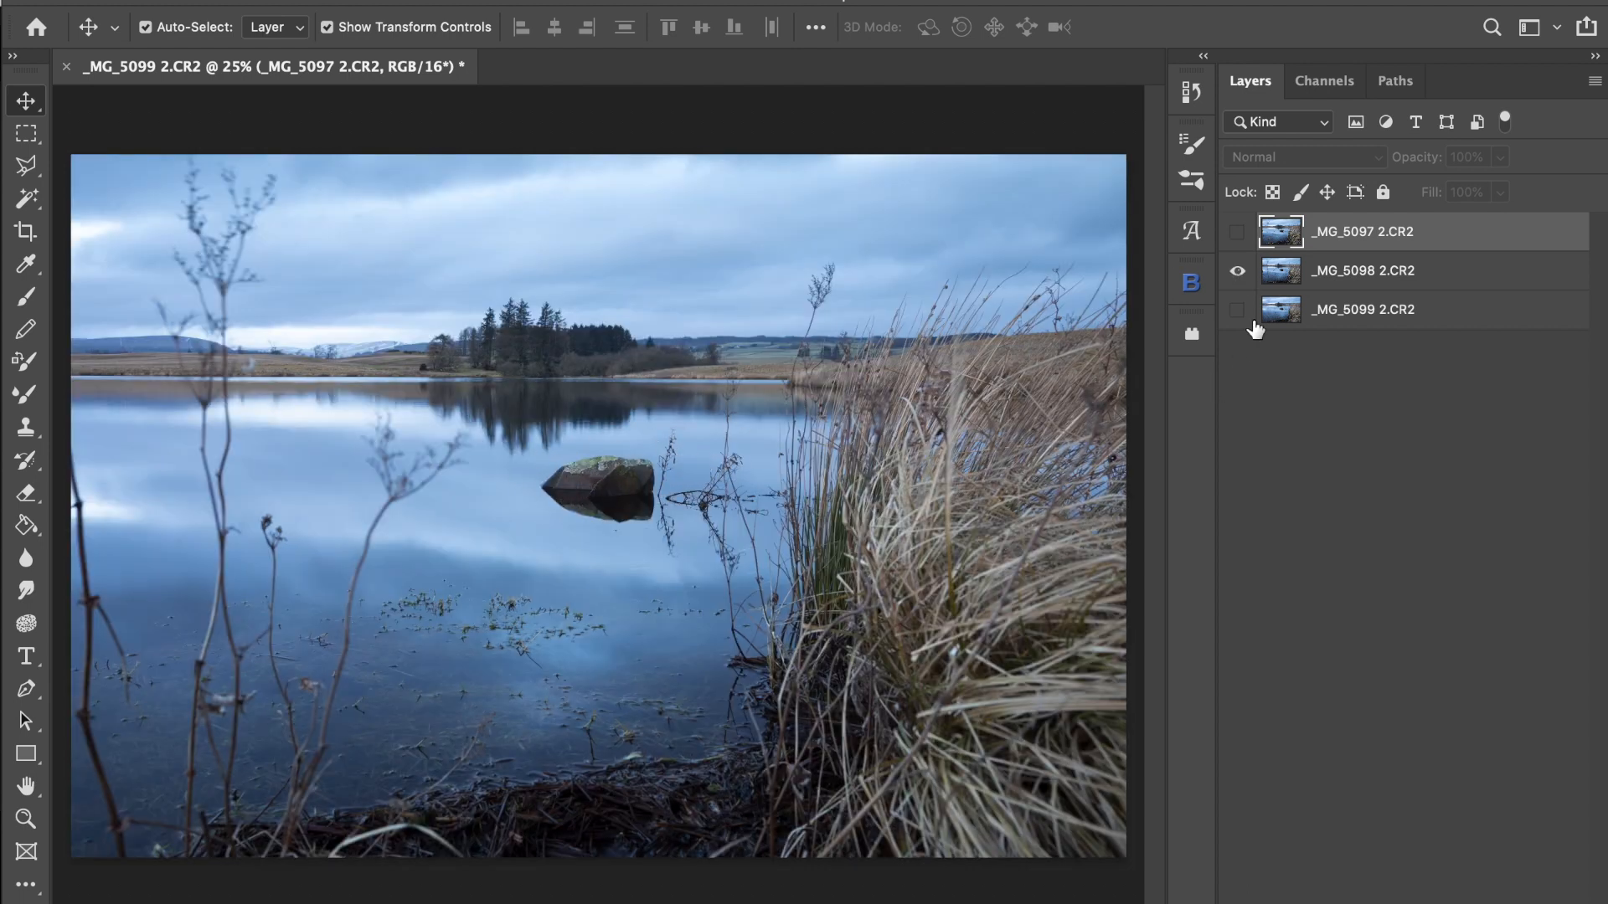
left_click(1238, 270)
left_click(1237, 232)
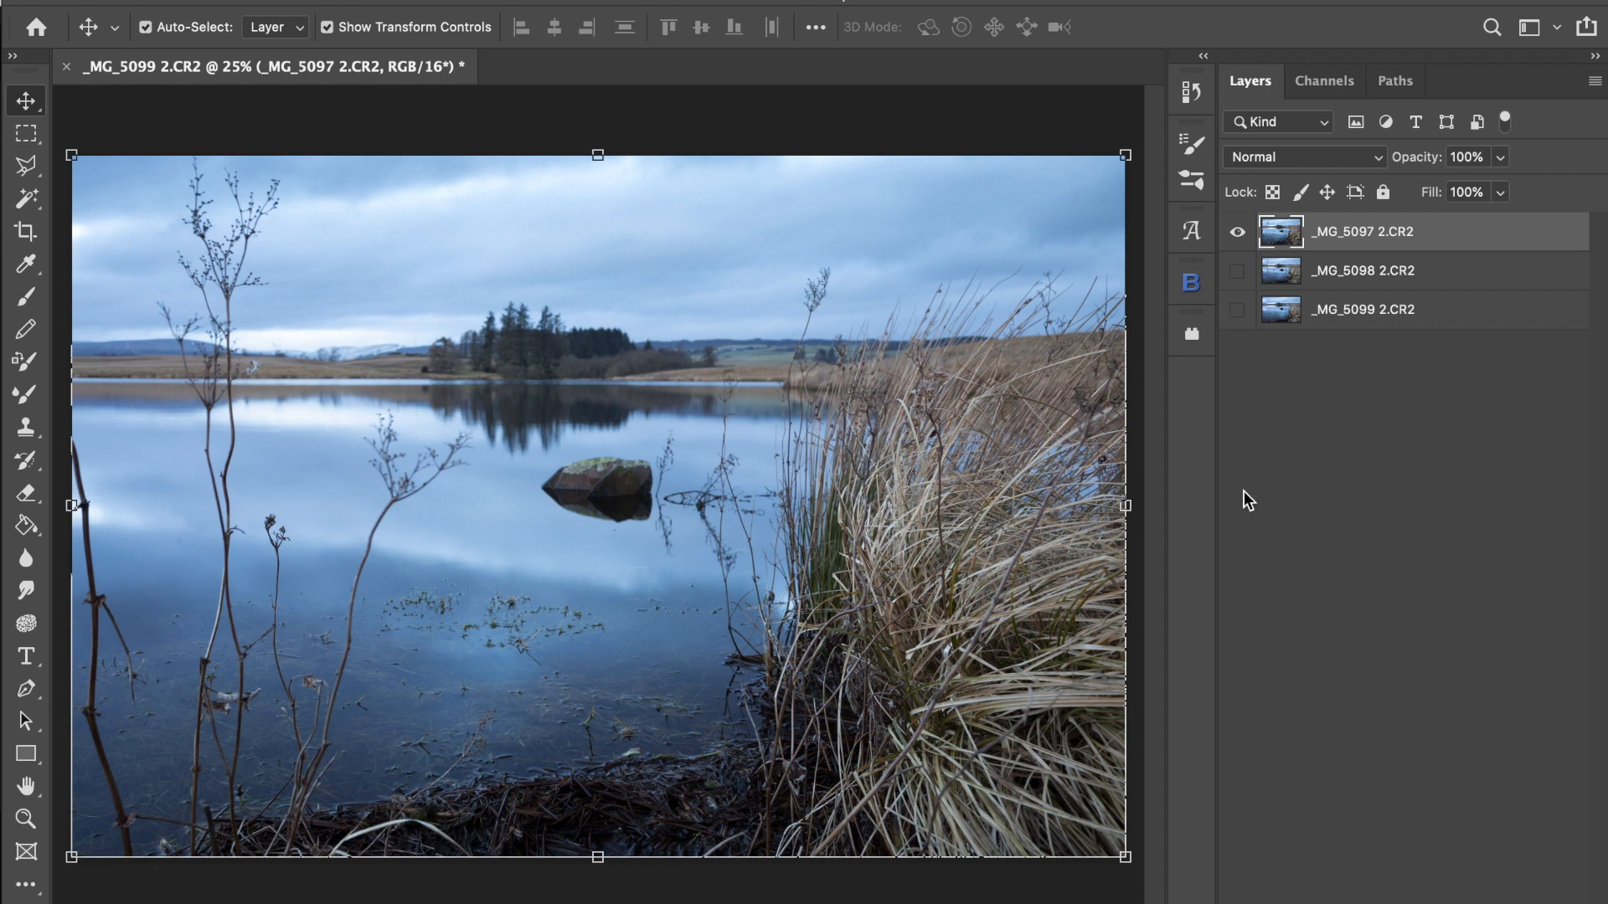
left_click(1237, 270)
left_click(1236, 315)
Select all three photo layers and auto-align them with the Auto projection
key("super")
left_click(1401, 276, "super")
left_click(1393, 311, "super")
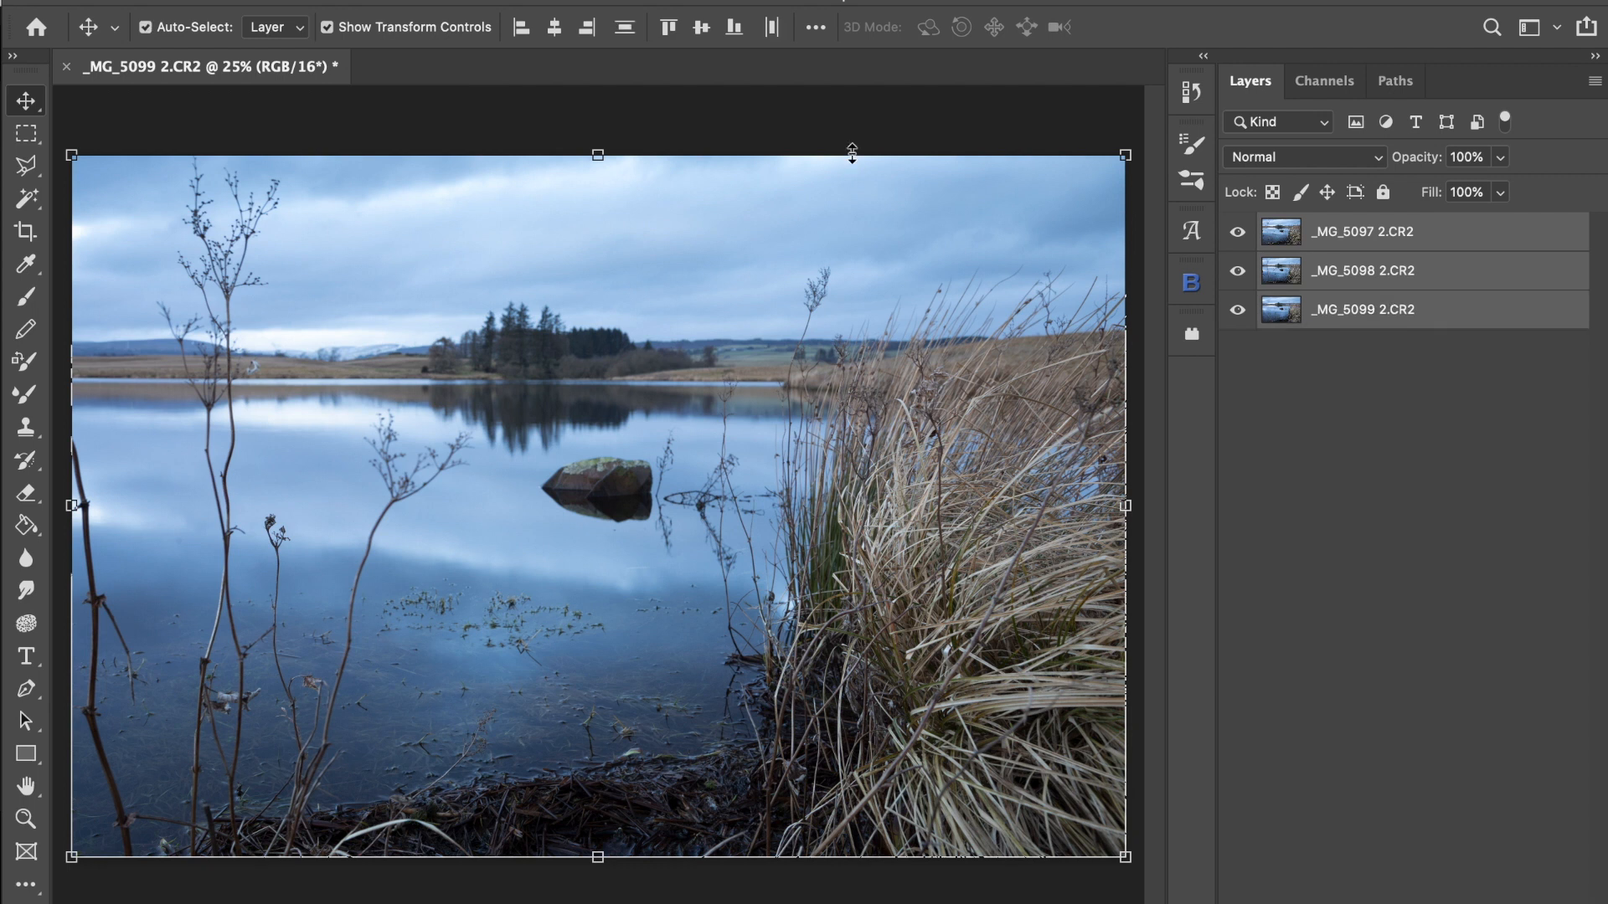
left_click(252, 1)
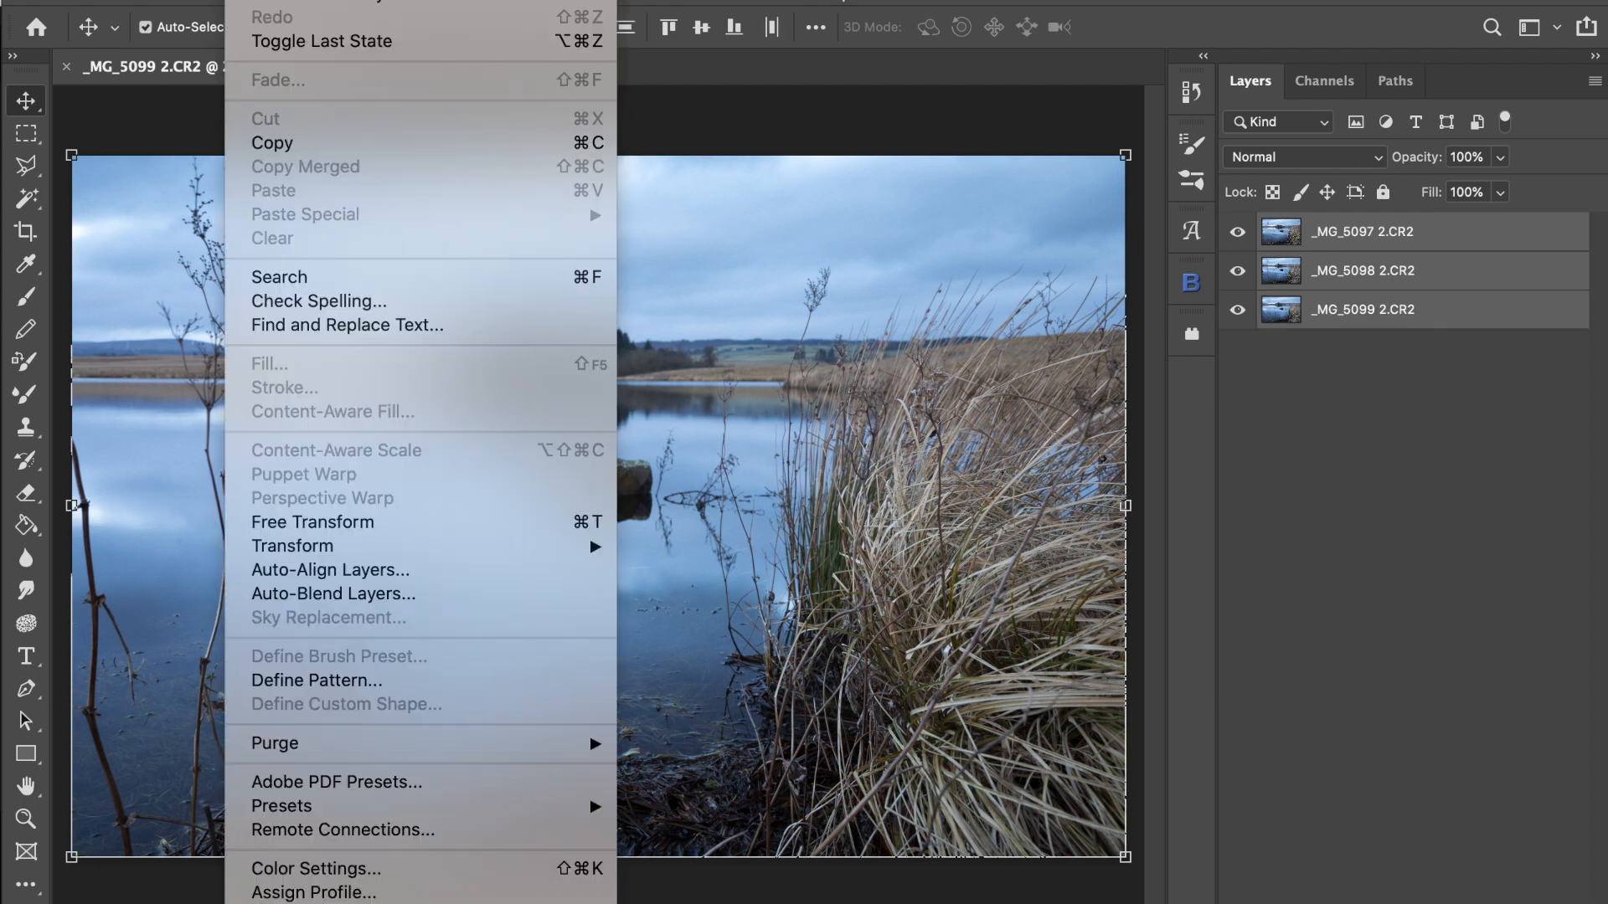
left_click(358, 573)
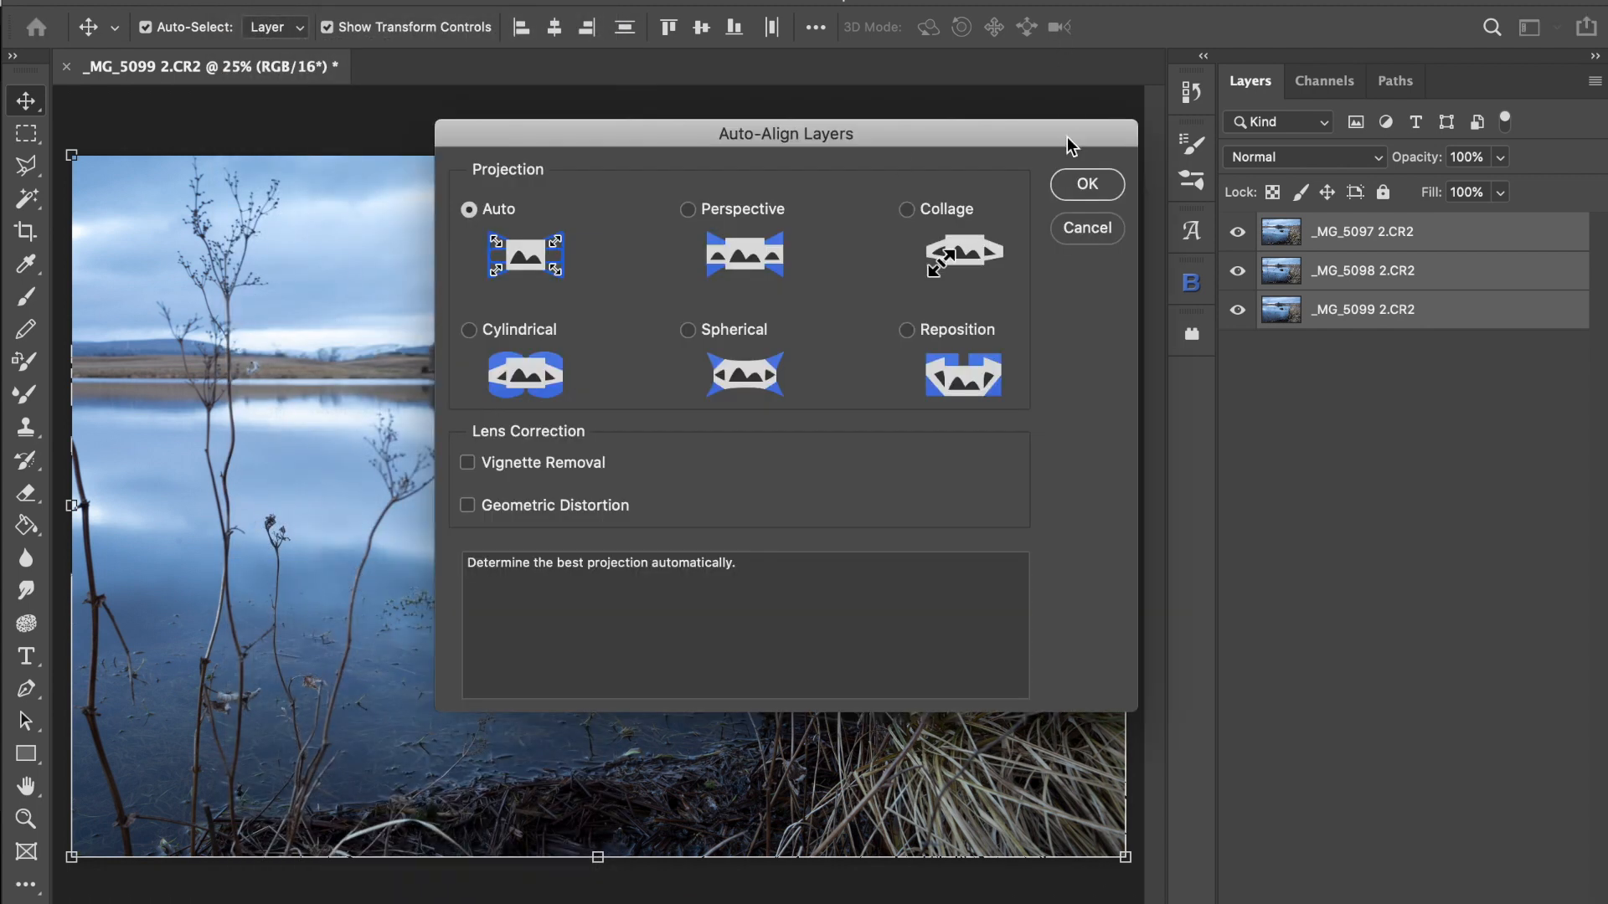
left_click(1067, 193)
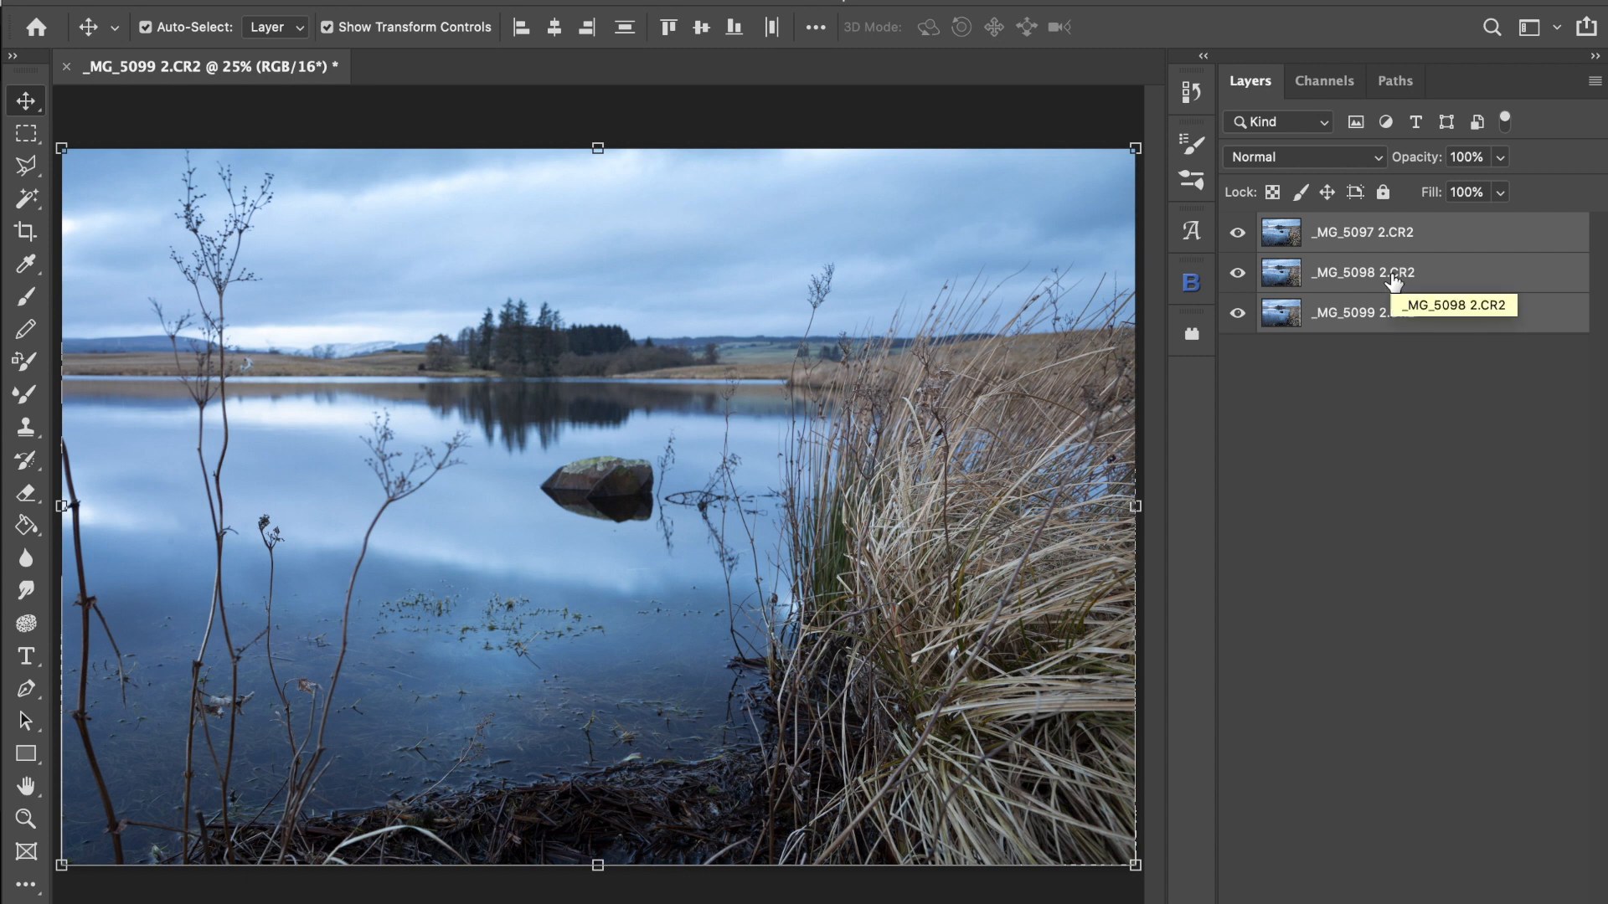
Auto-blend the three aligned layers and flatten the image into a single background layer
left_click(250, 1)
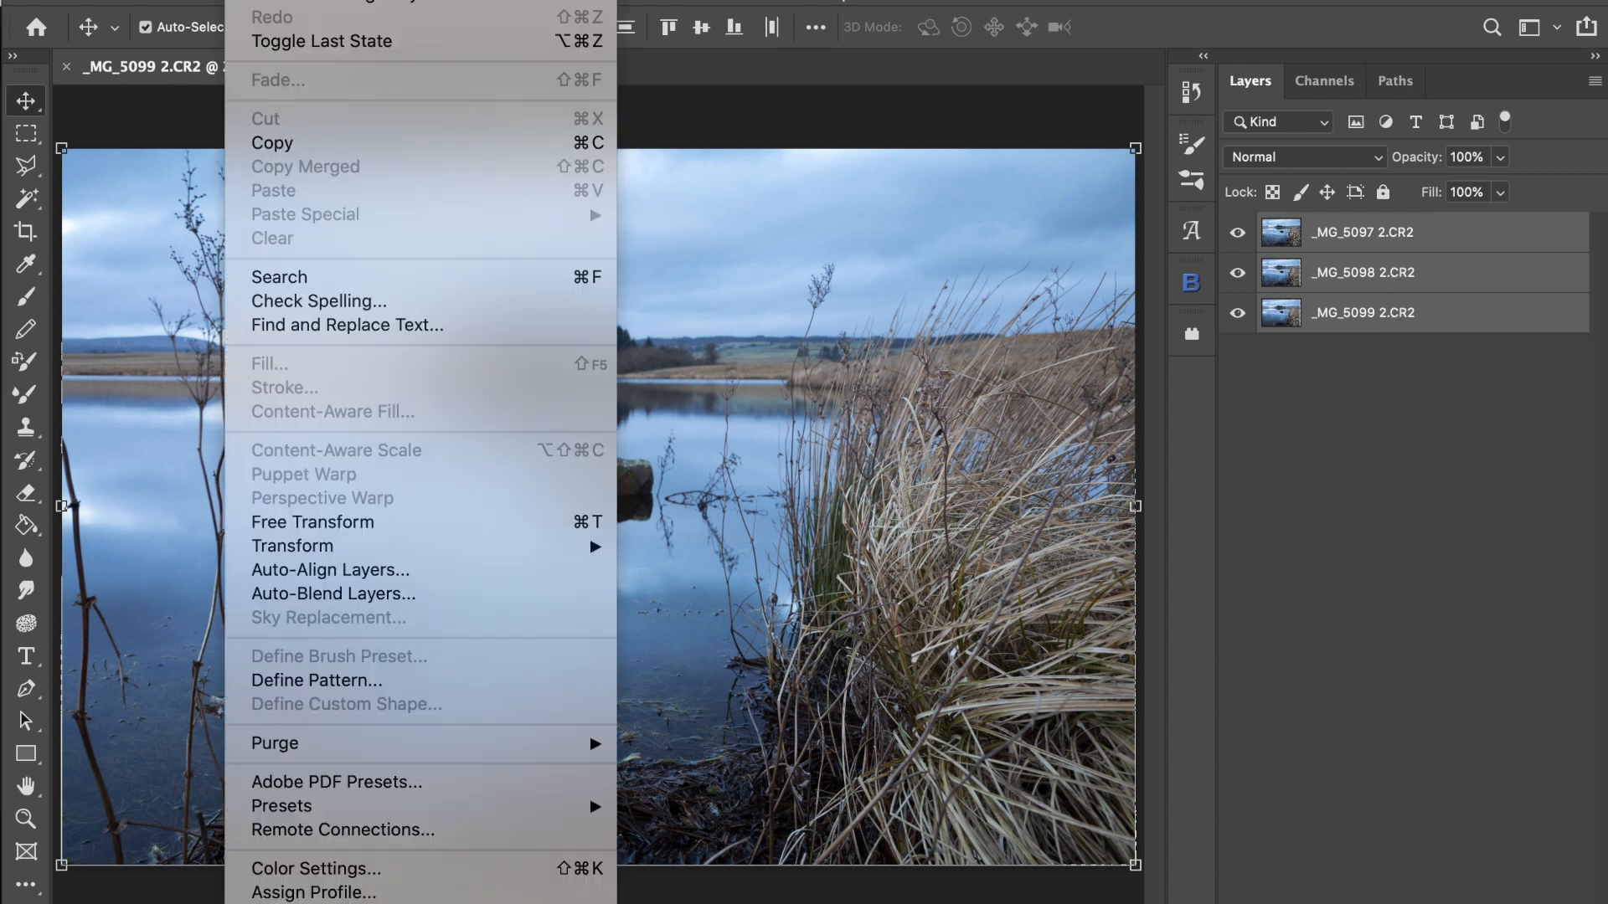
left_click(344, 597)
left_click(959, 273)
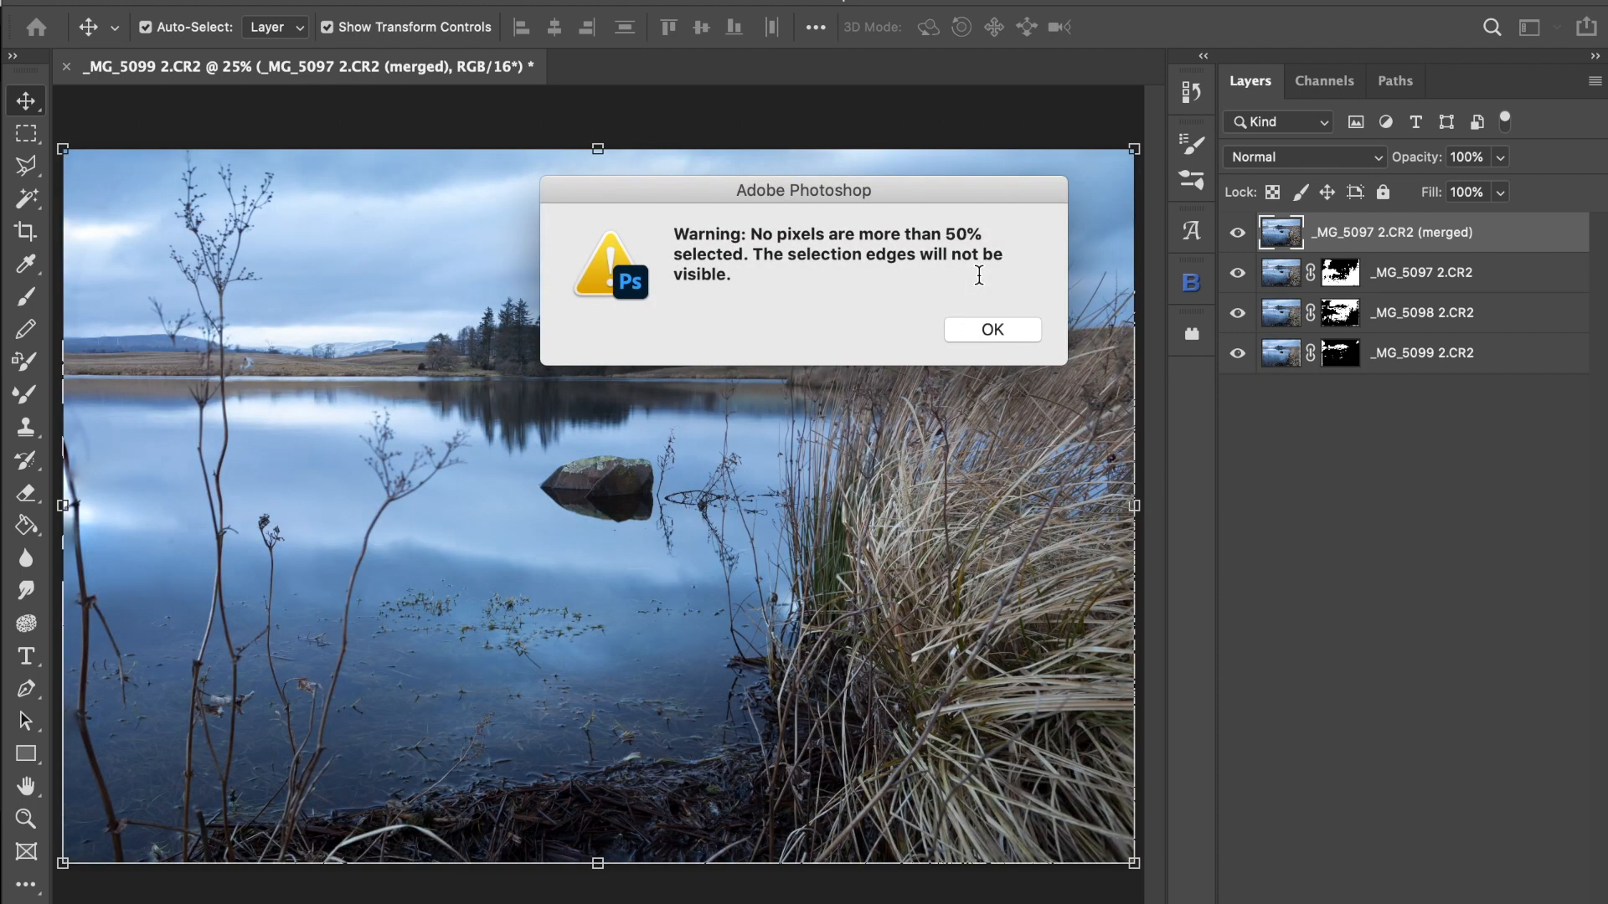
left_click(1002, 329)
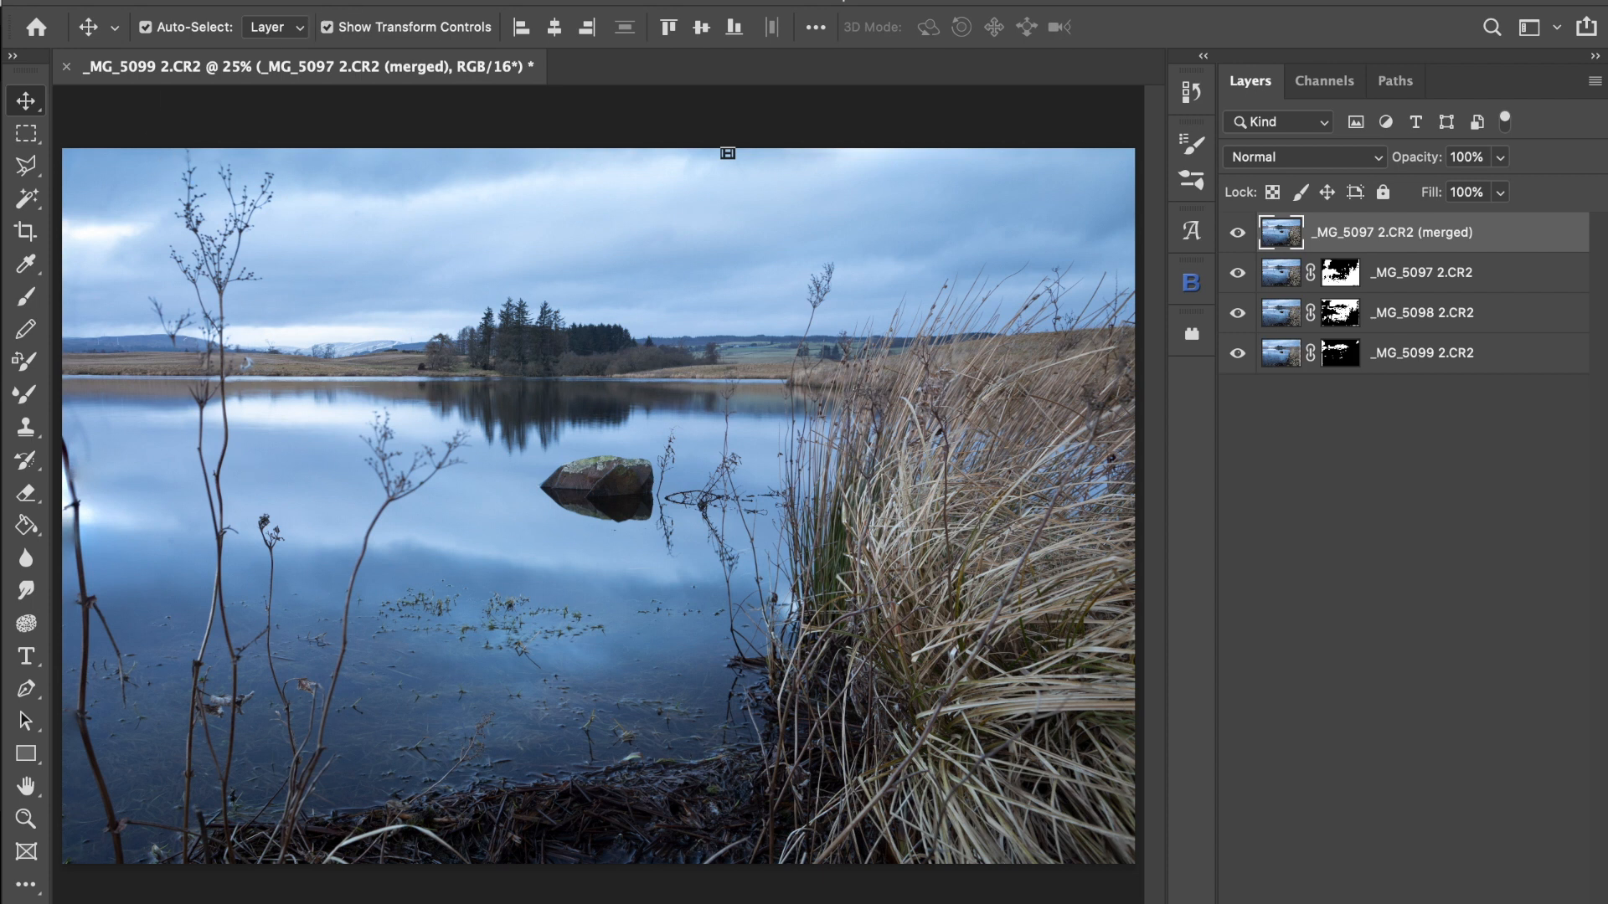
left_click(373, 0)
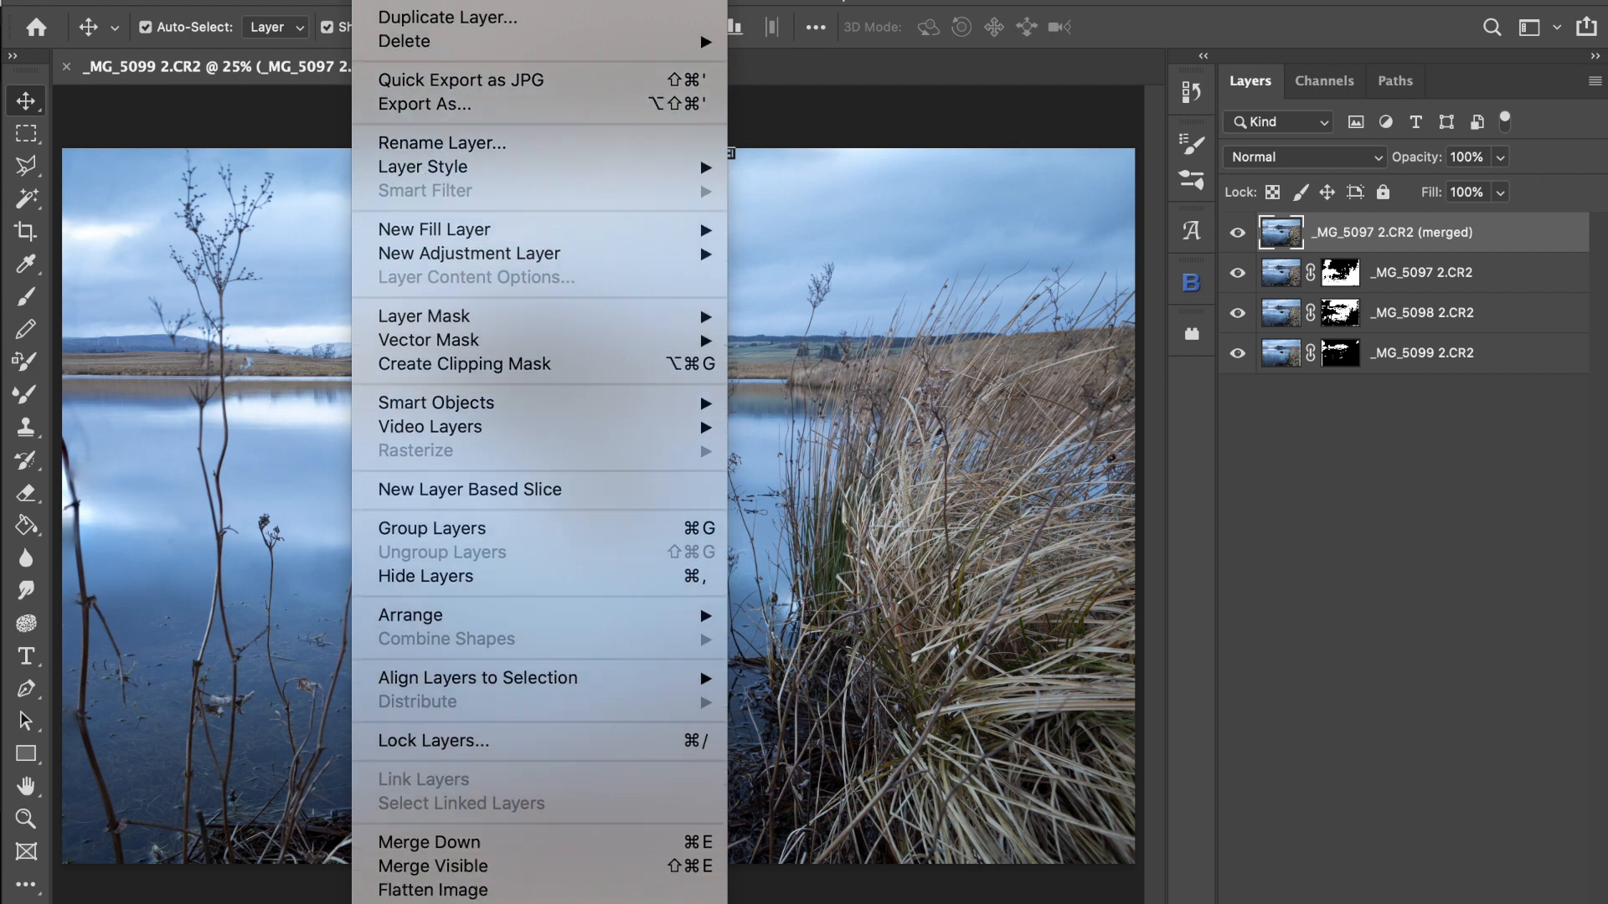
left_click(494, 889)
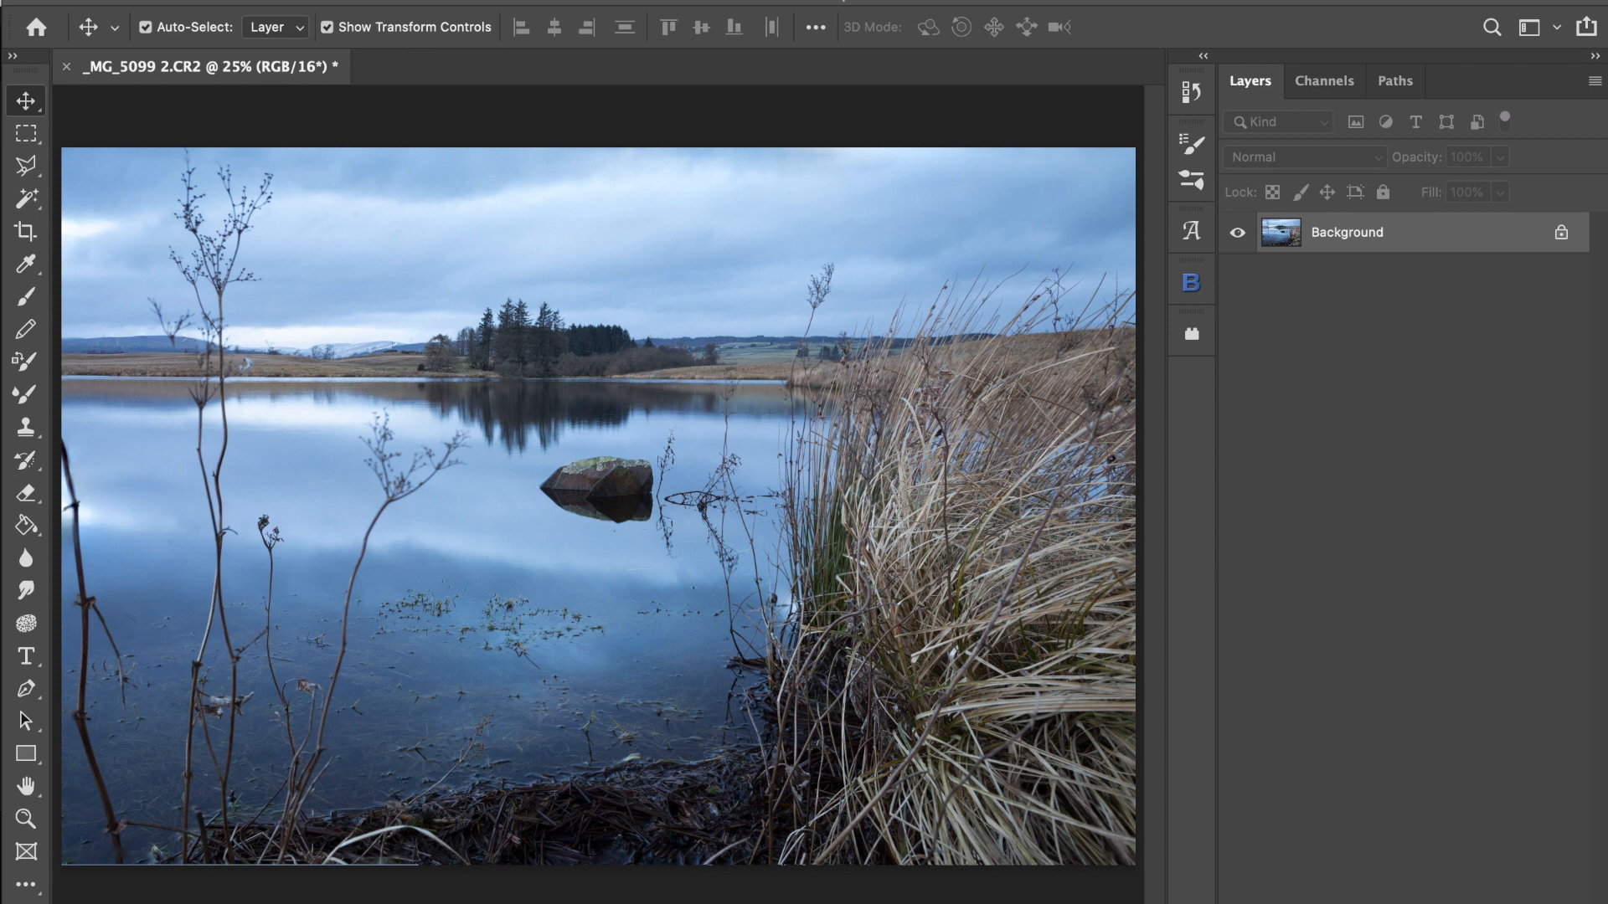
Switch to Lightroom Classic, deselect all photos and select only _MG_5097 2.CR2
mouse_move(986, 901)
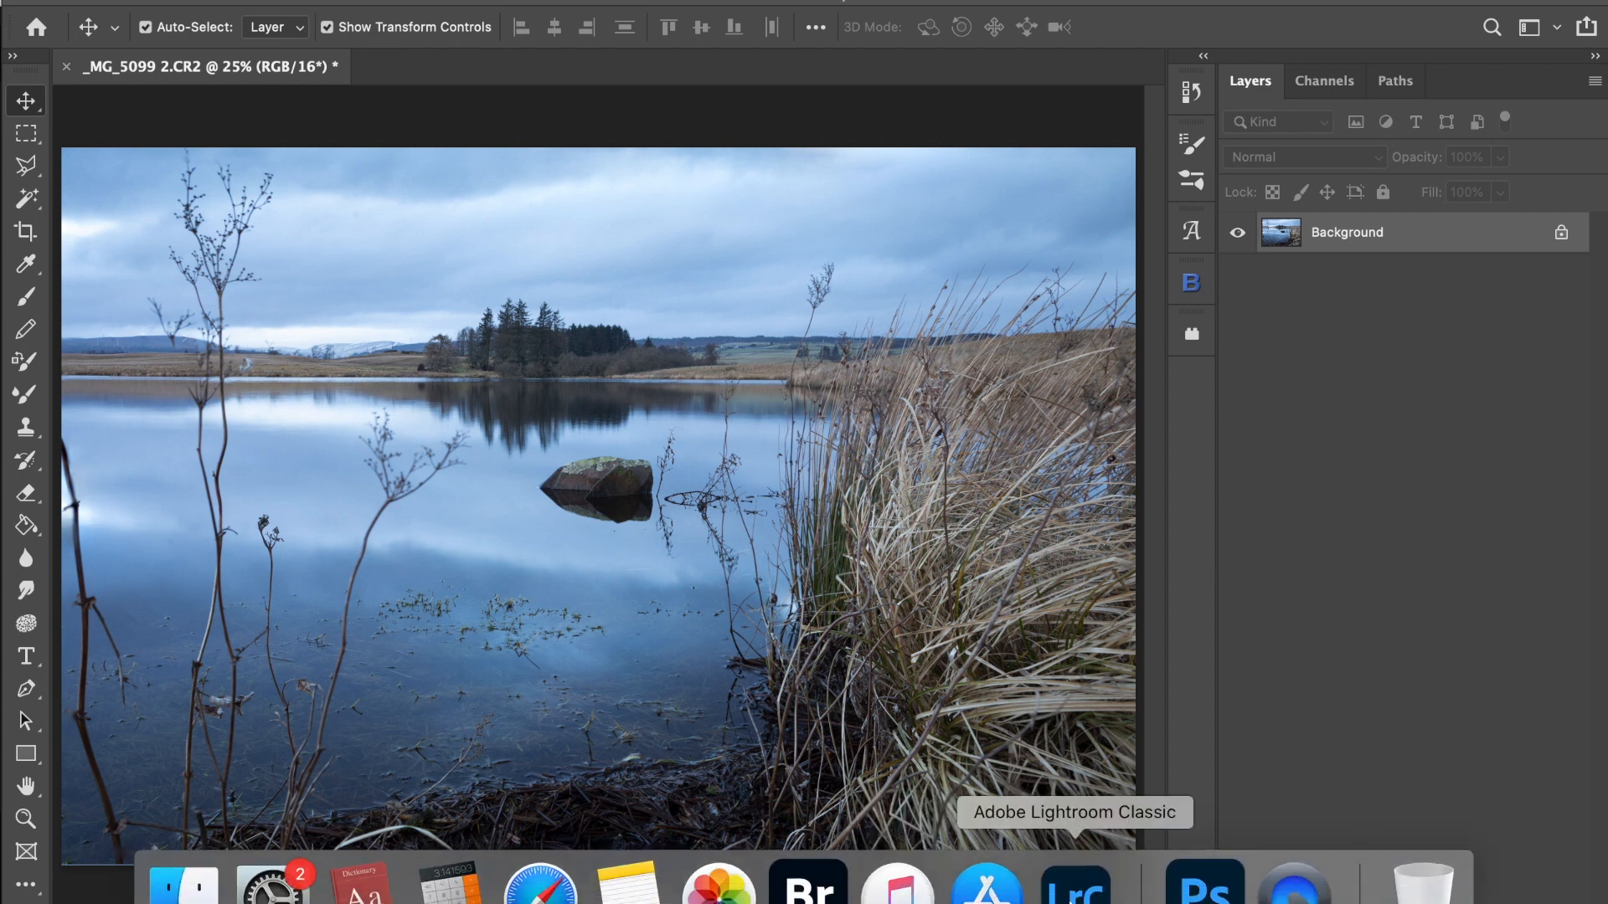
left_click(1075, 887)
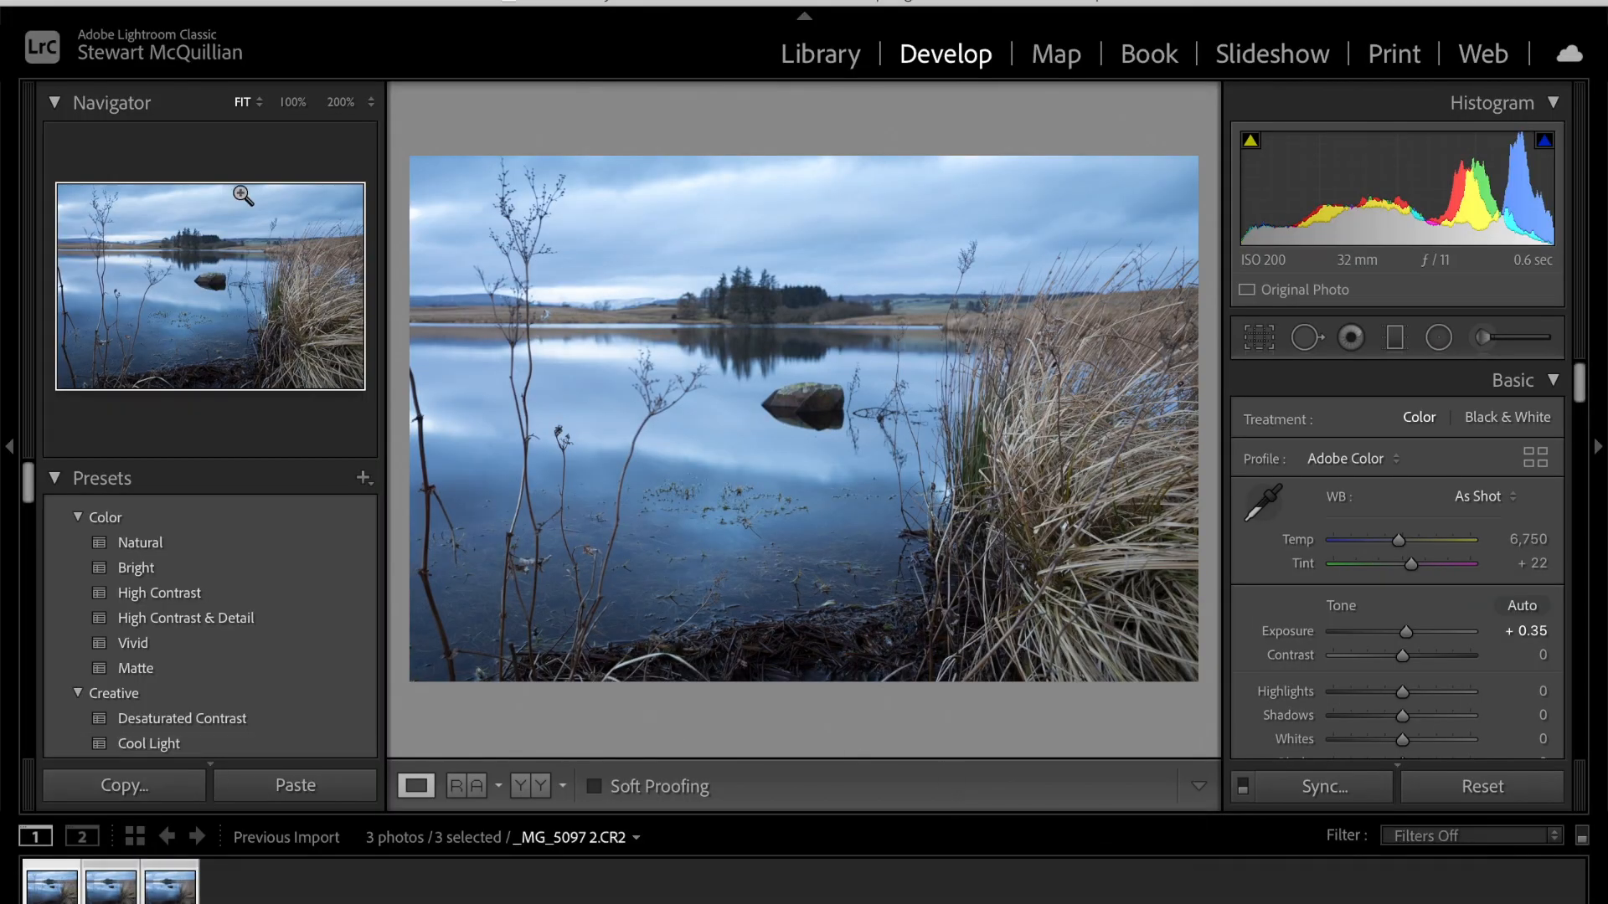
left_click(308, 2)
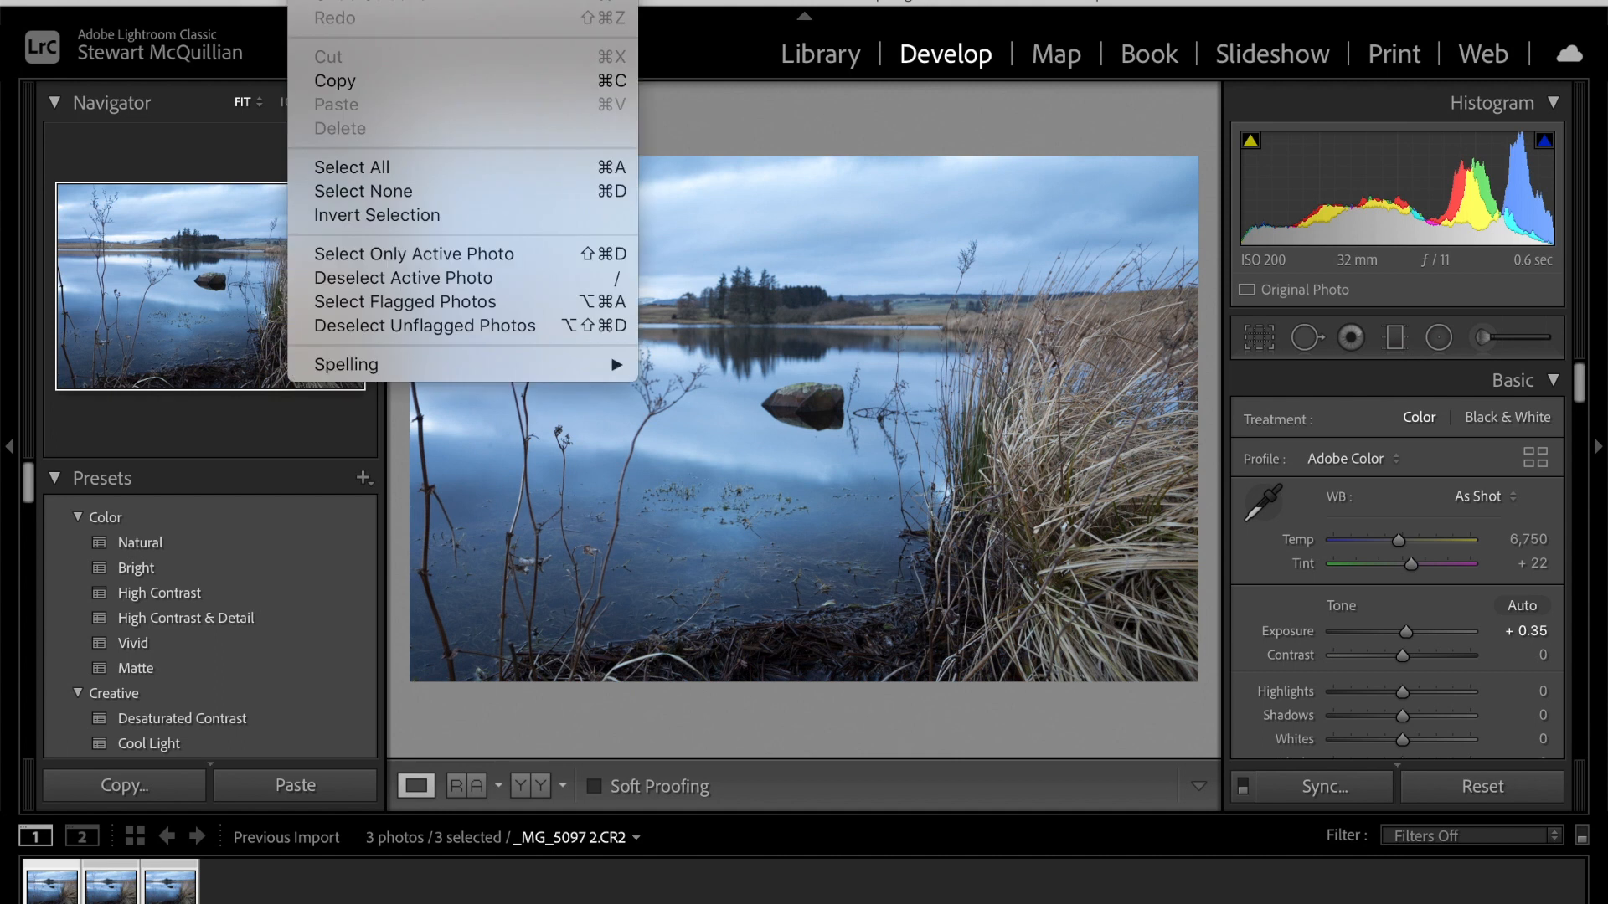
left_click(357, 198)
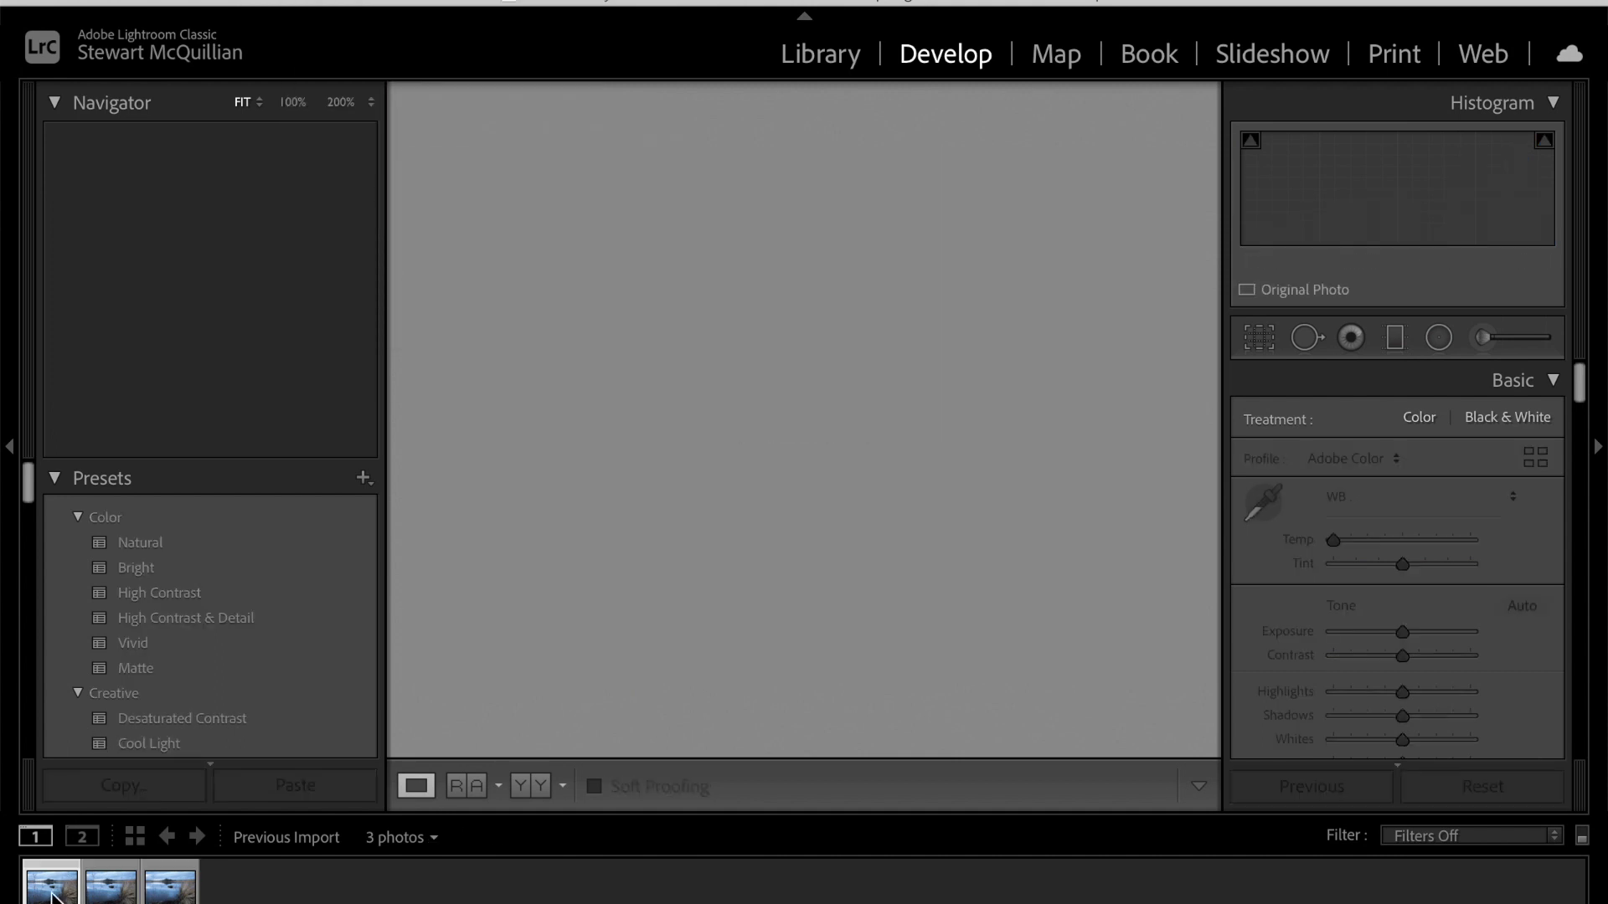
left_click(52, 892)
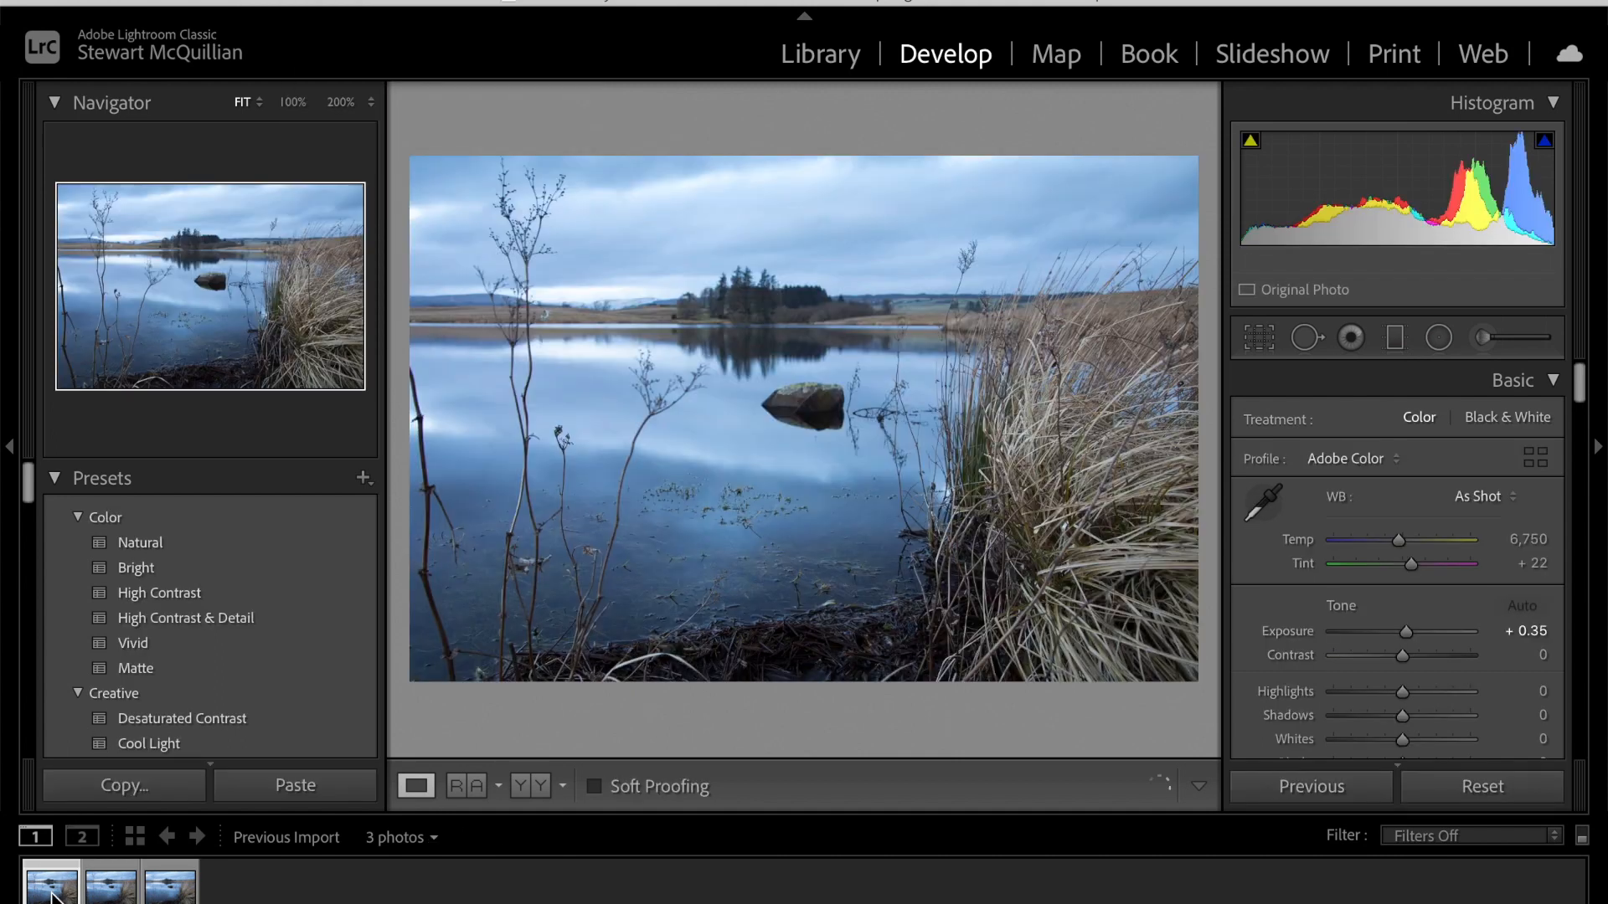
Open the selected photo for editing in Adobe Photoshop 2021
right_click(52, 894)
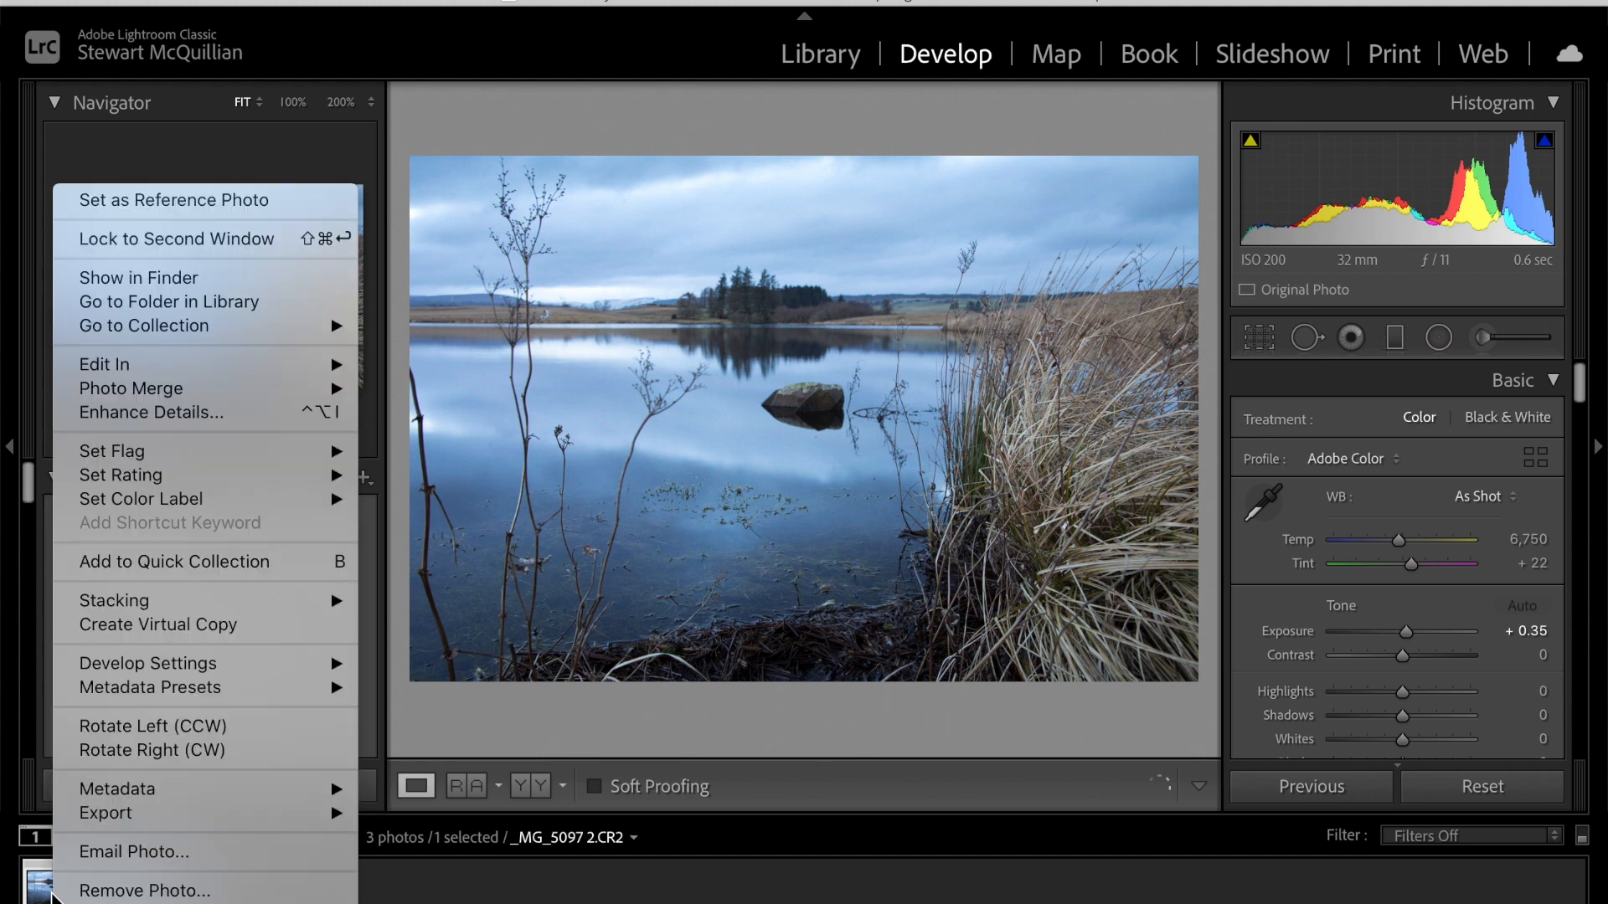
mouse_move(211, 372)
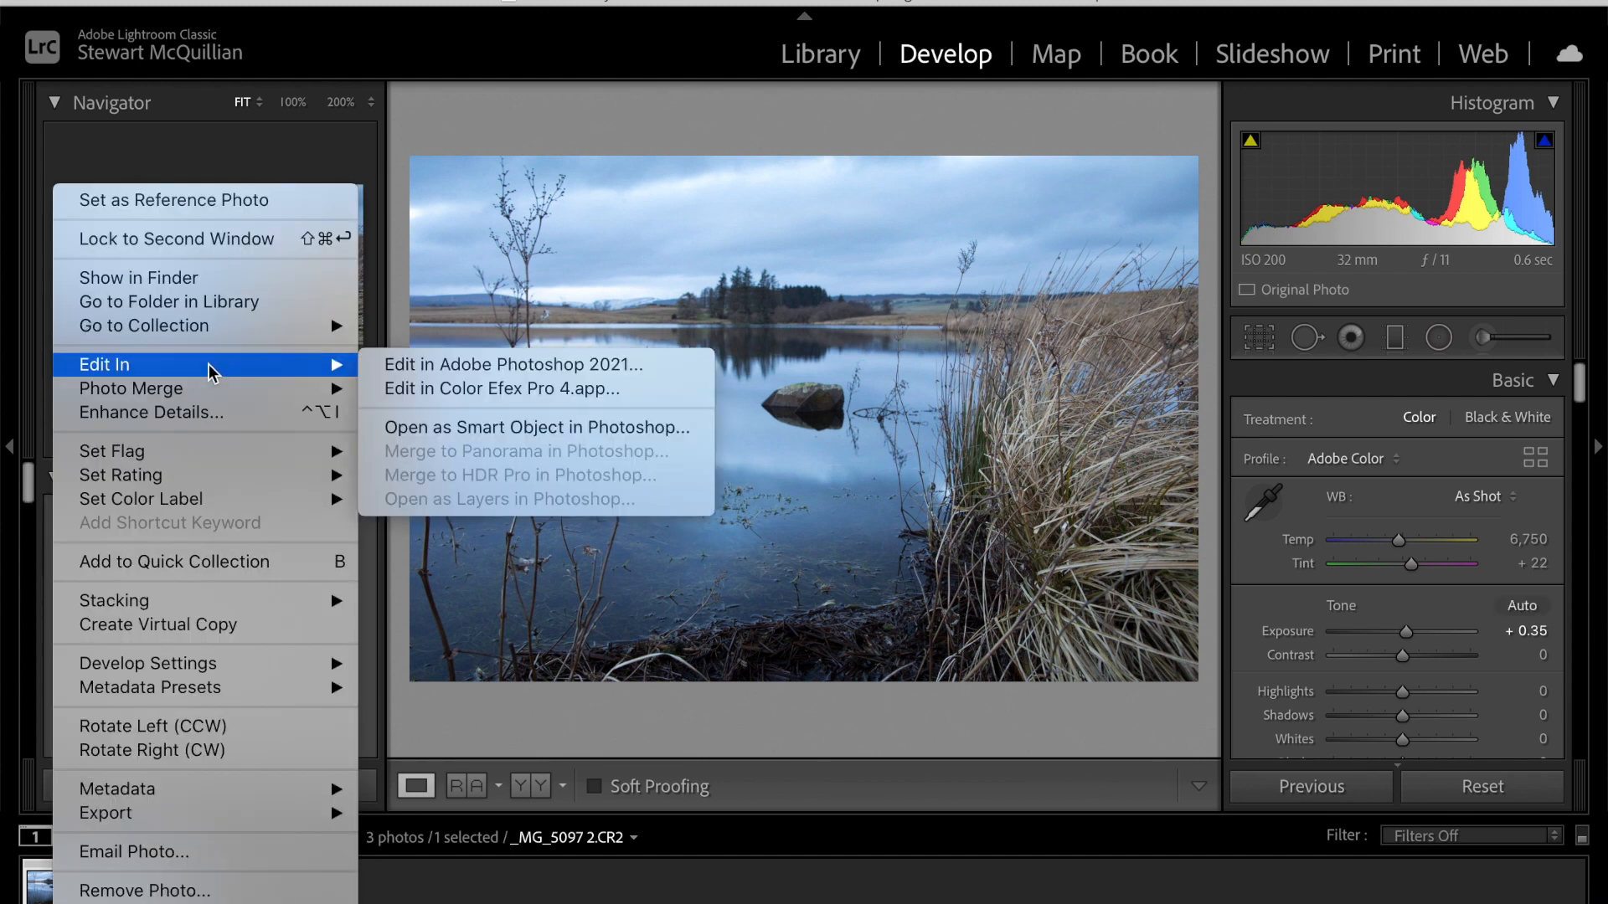
left_click(501, 365)
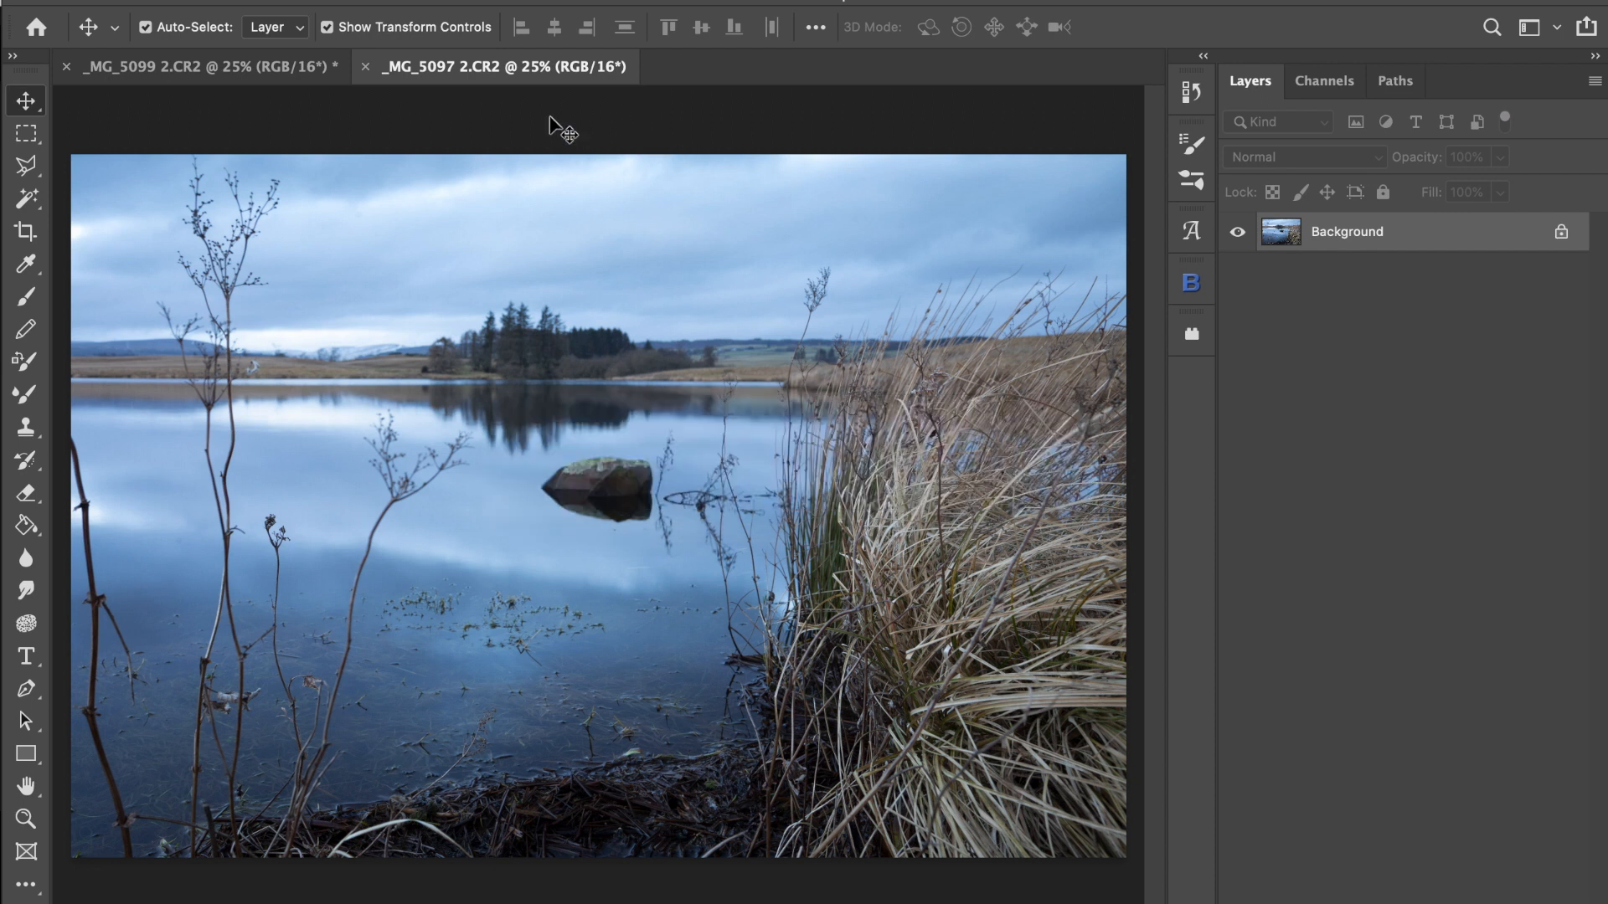
Float the _MG_5097 2.CR2 document in its own window, copy its image into _MG_5099 2.CR2 and position it over the background
right_click(436, 65)
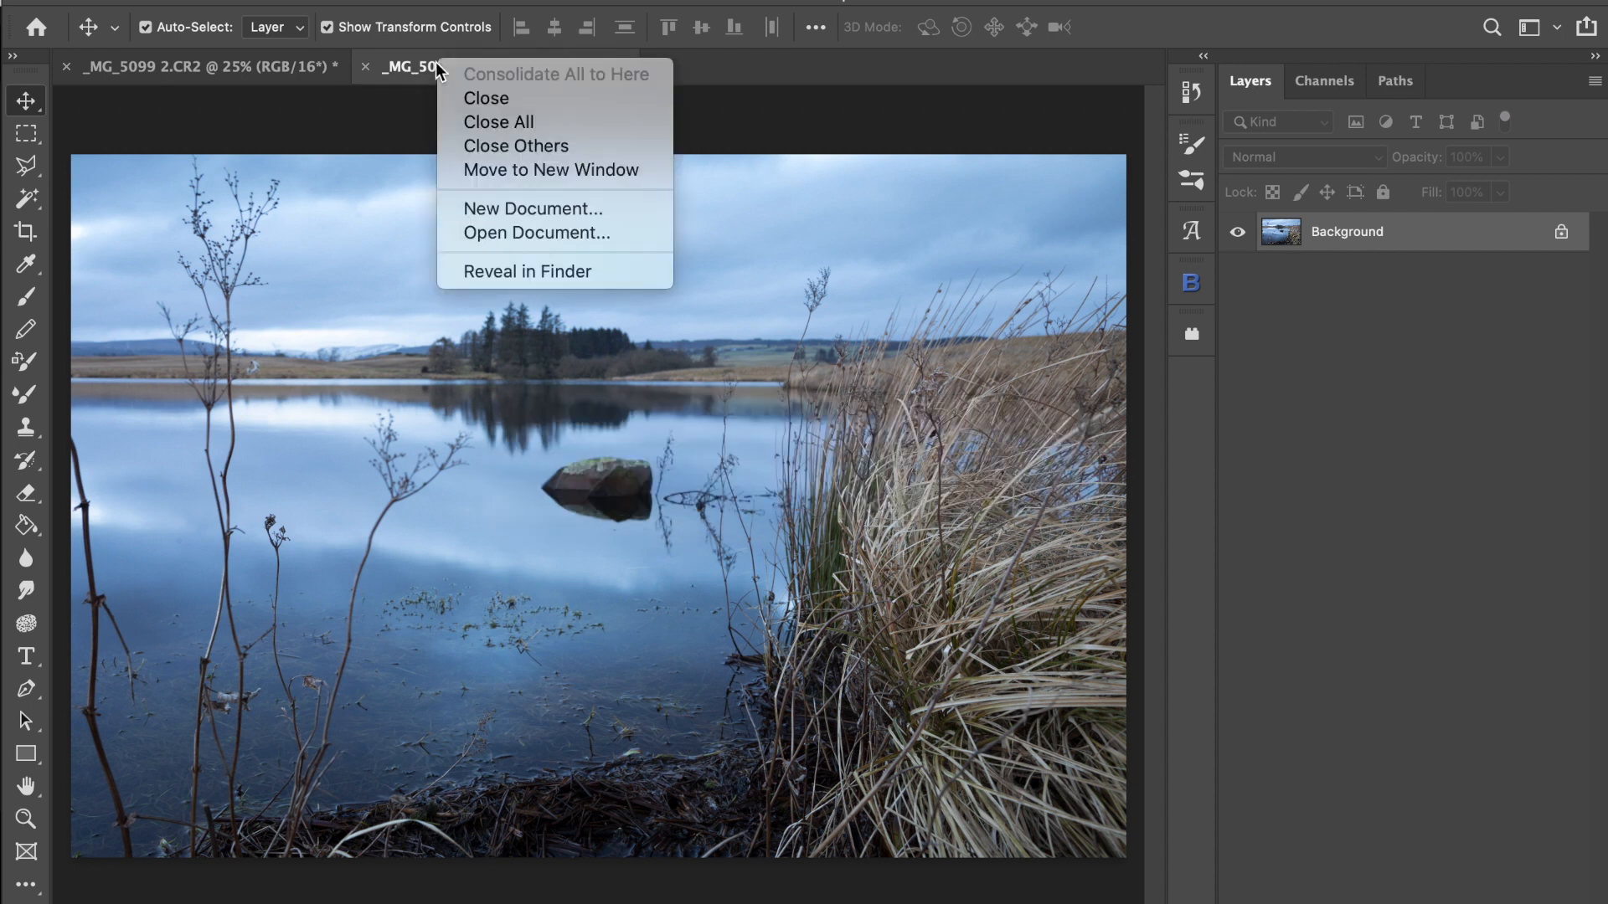
left_click(531, 173)
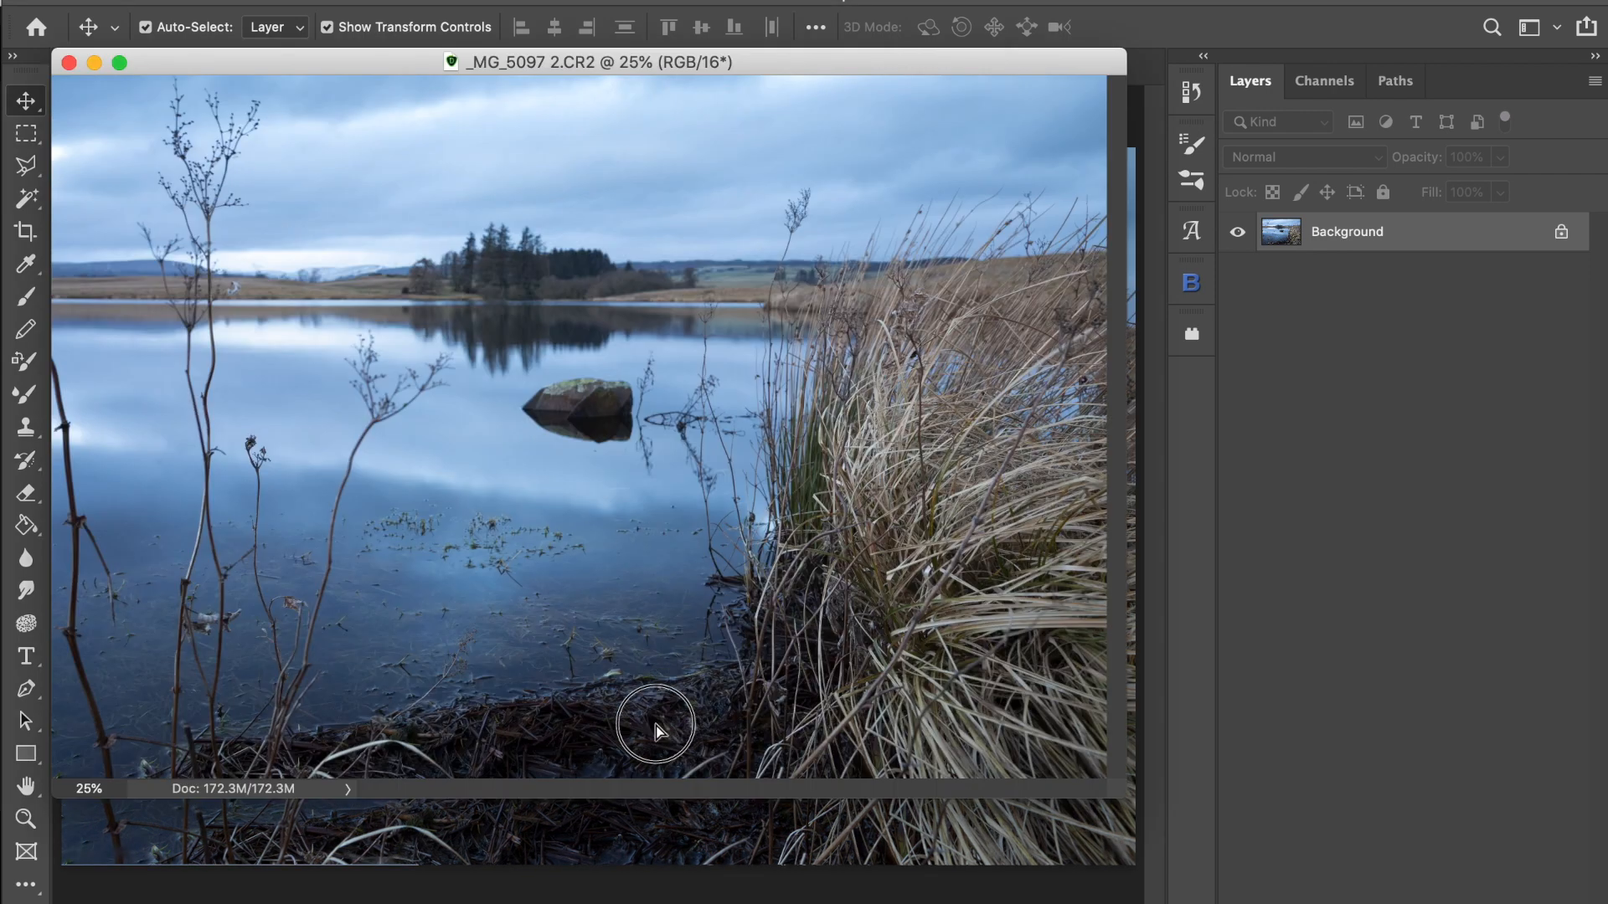
left_click(739, 879)
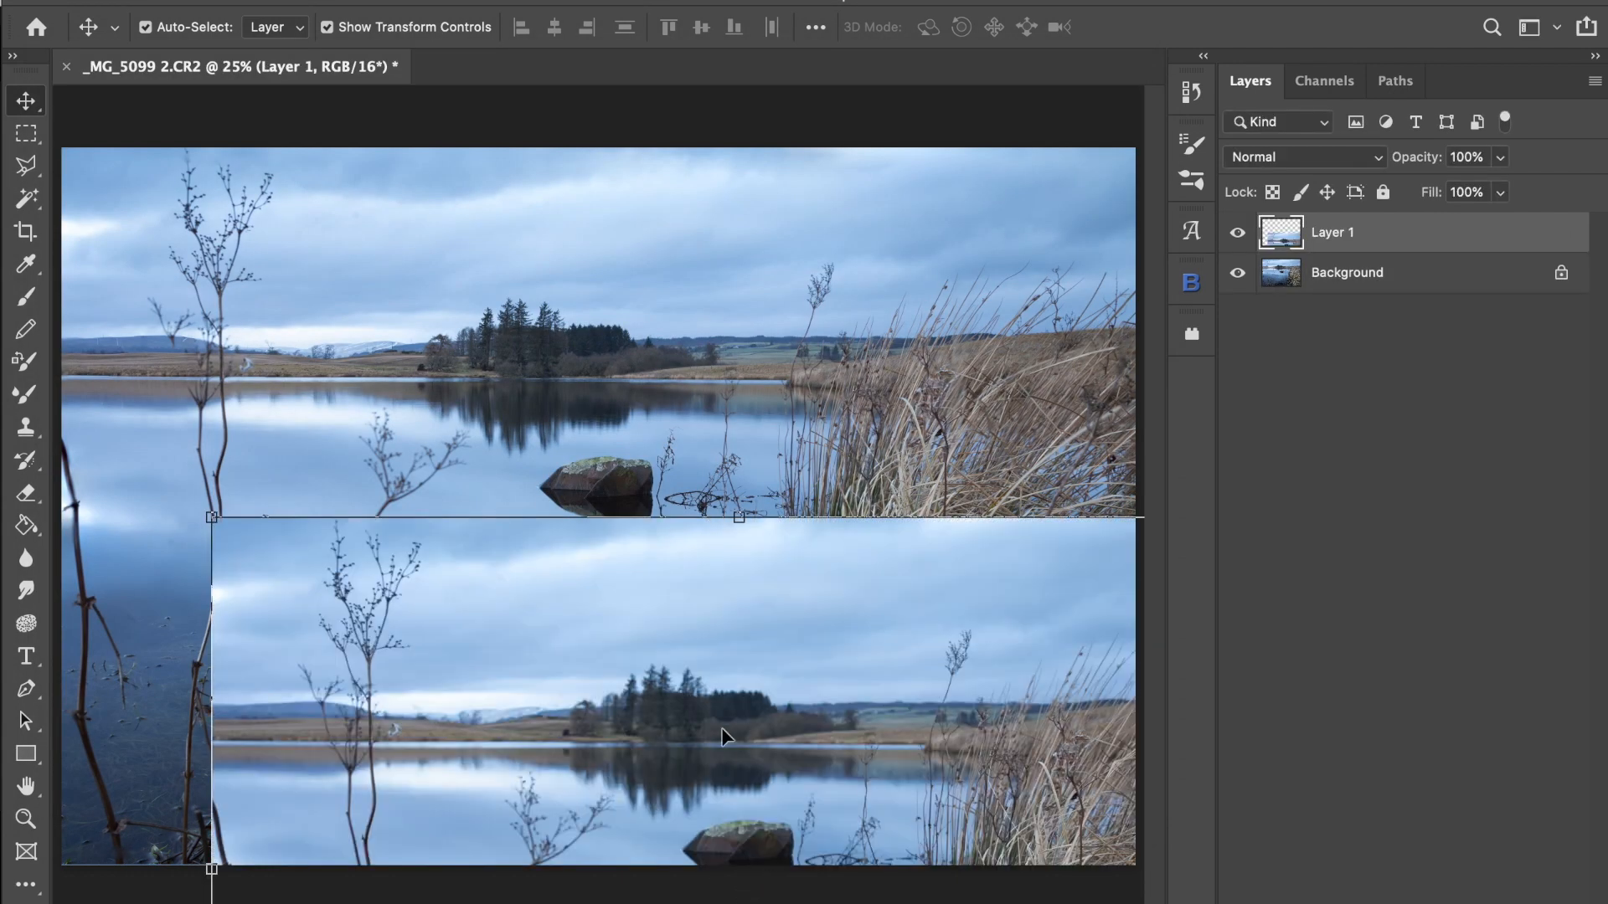
key("Return")
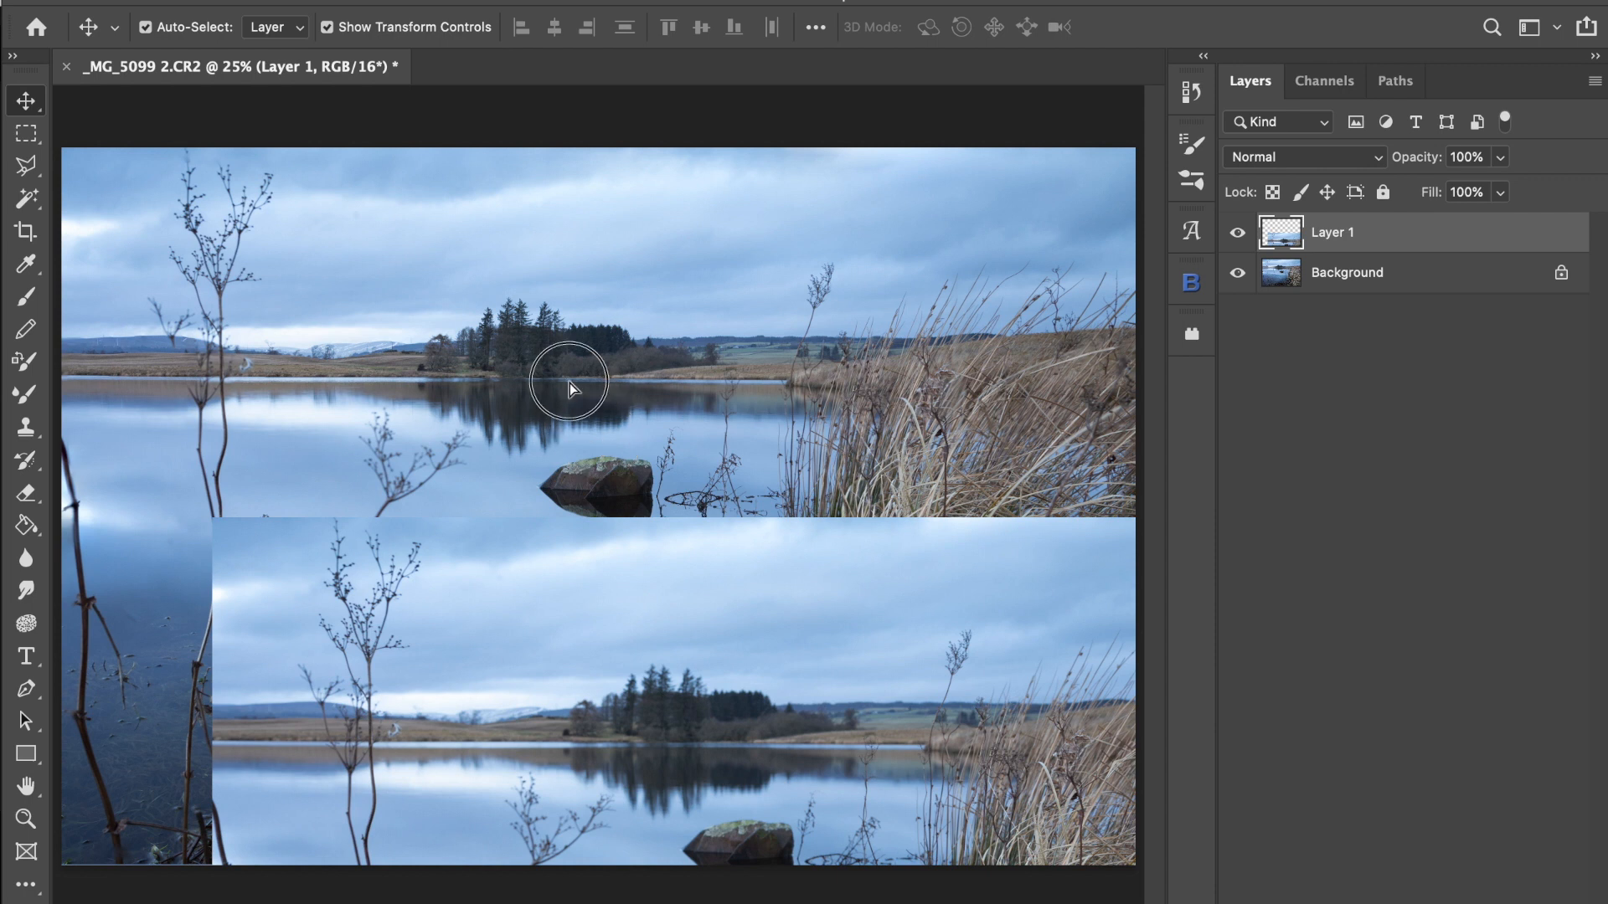
left_click_drag(569, 384, 616, 366)
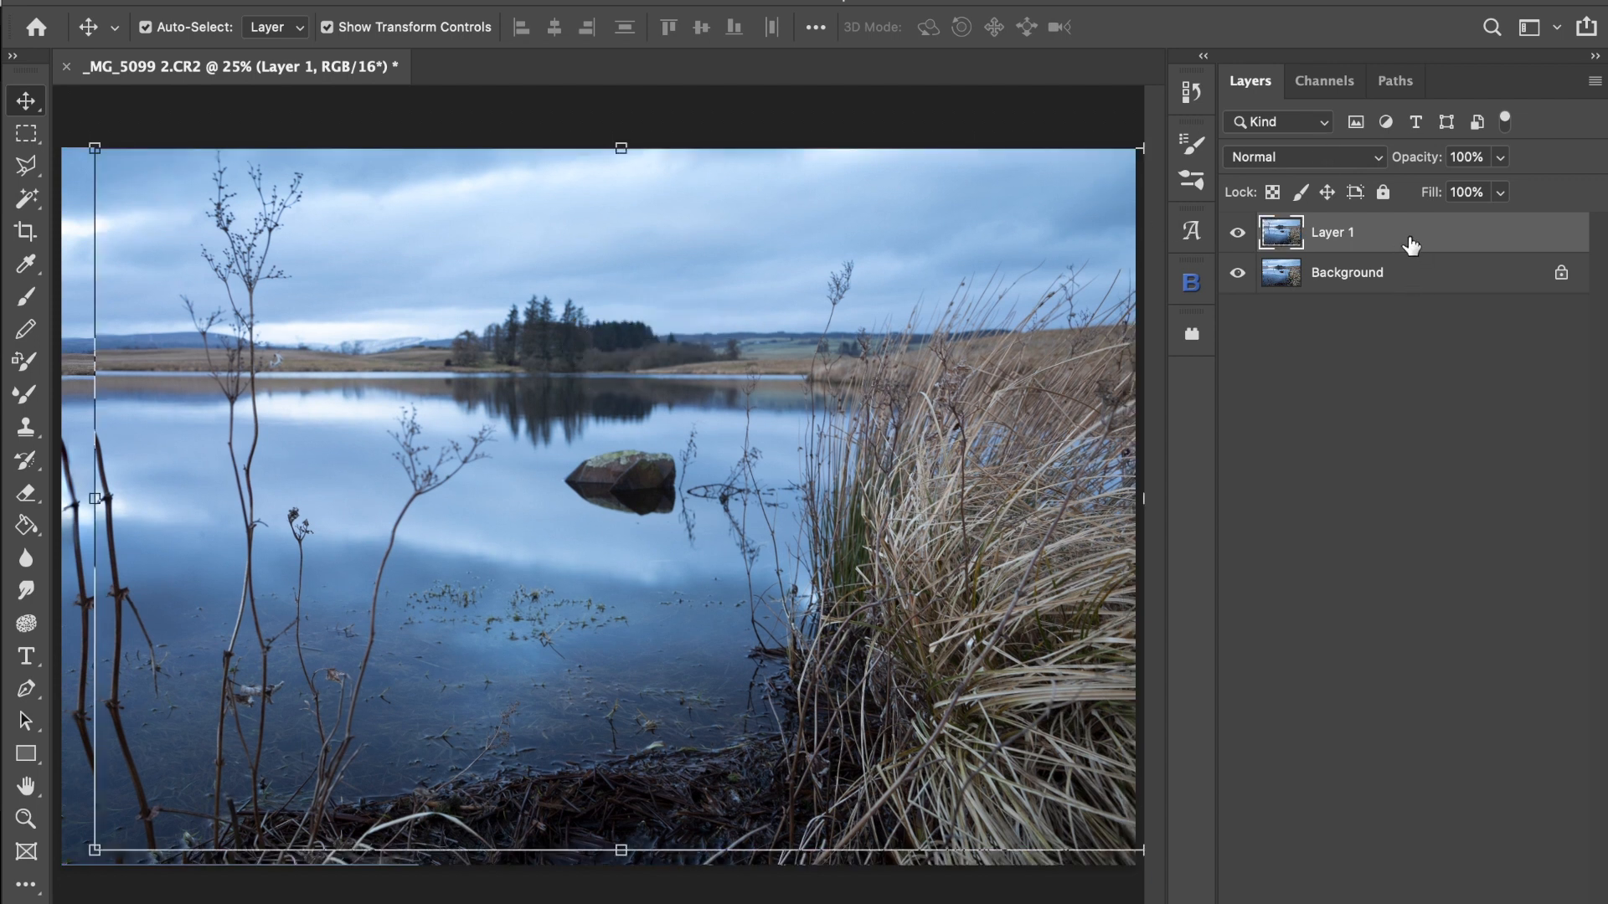
Select both Layer 1 and Background and auto-align them with the Auto projection
left_click(1410, 273, "super")
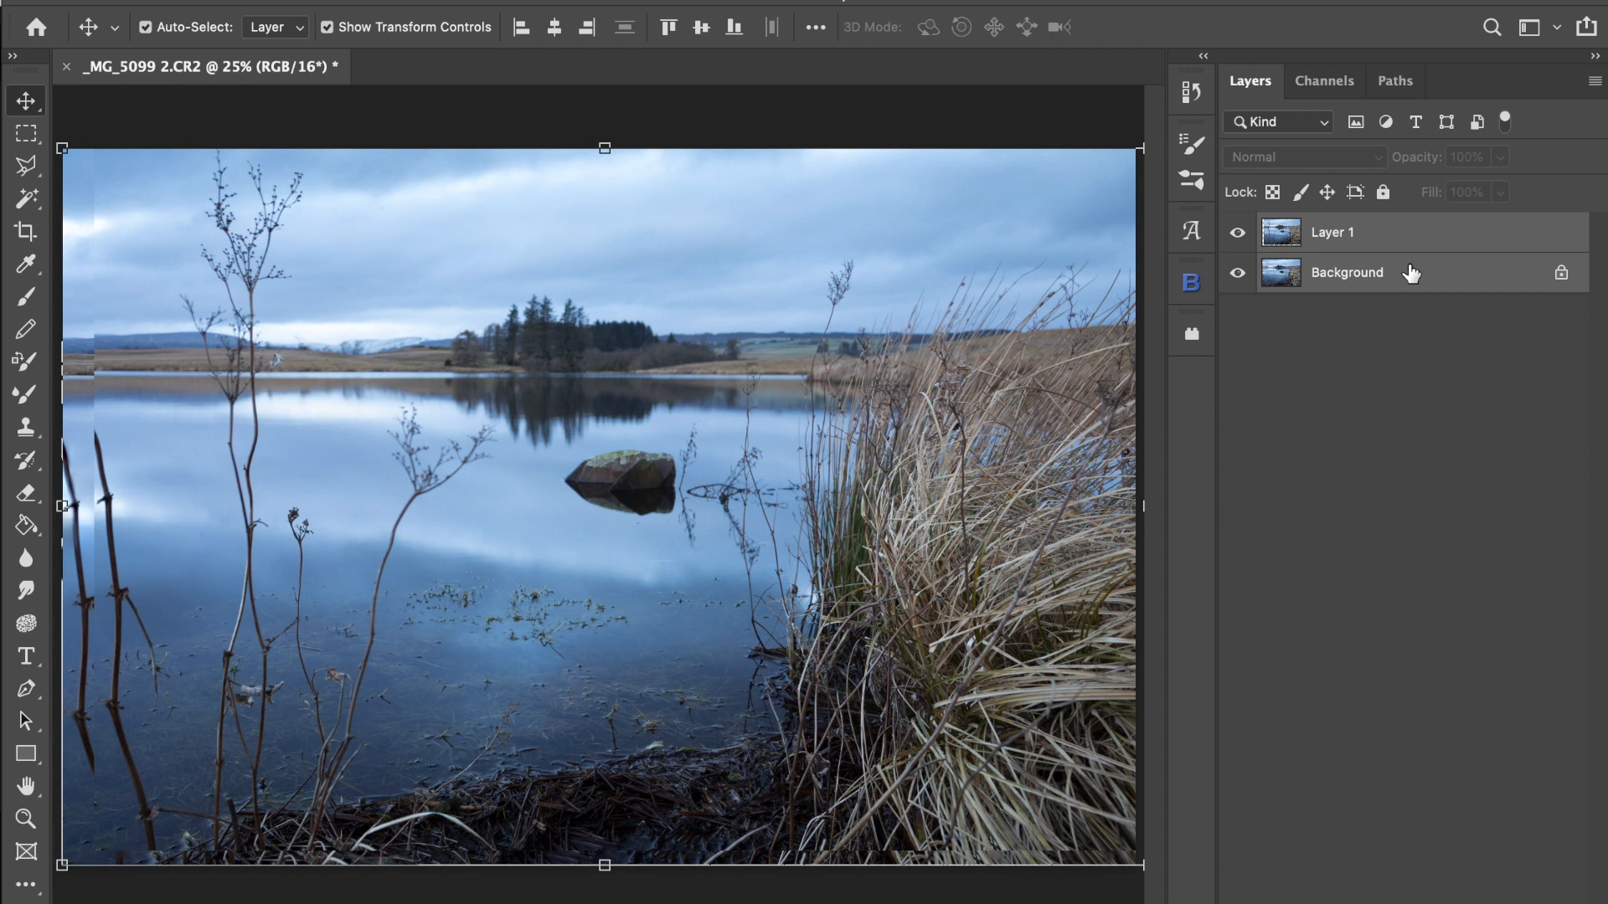
left_click(243, 1)
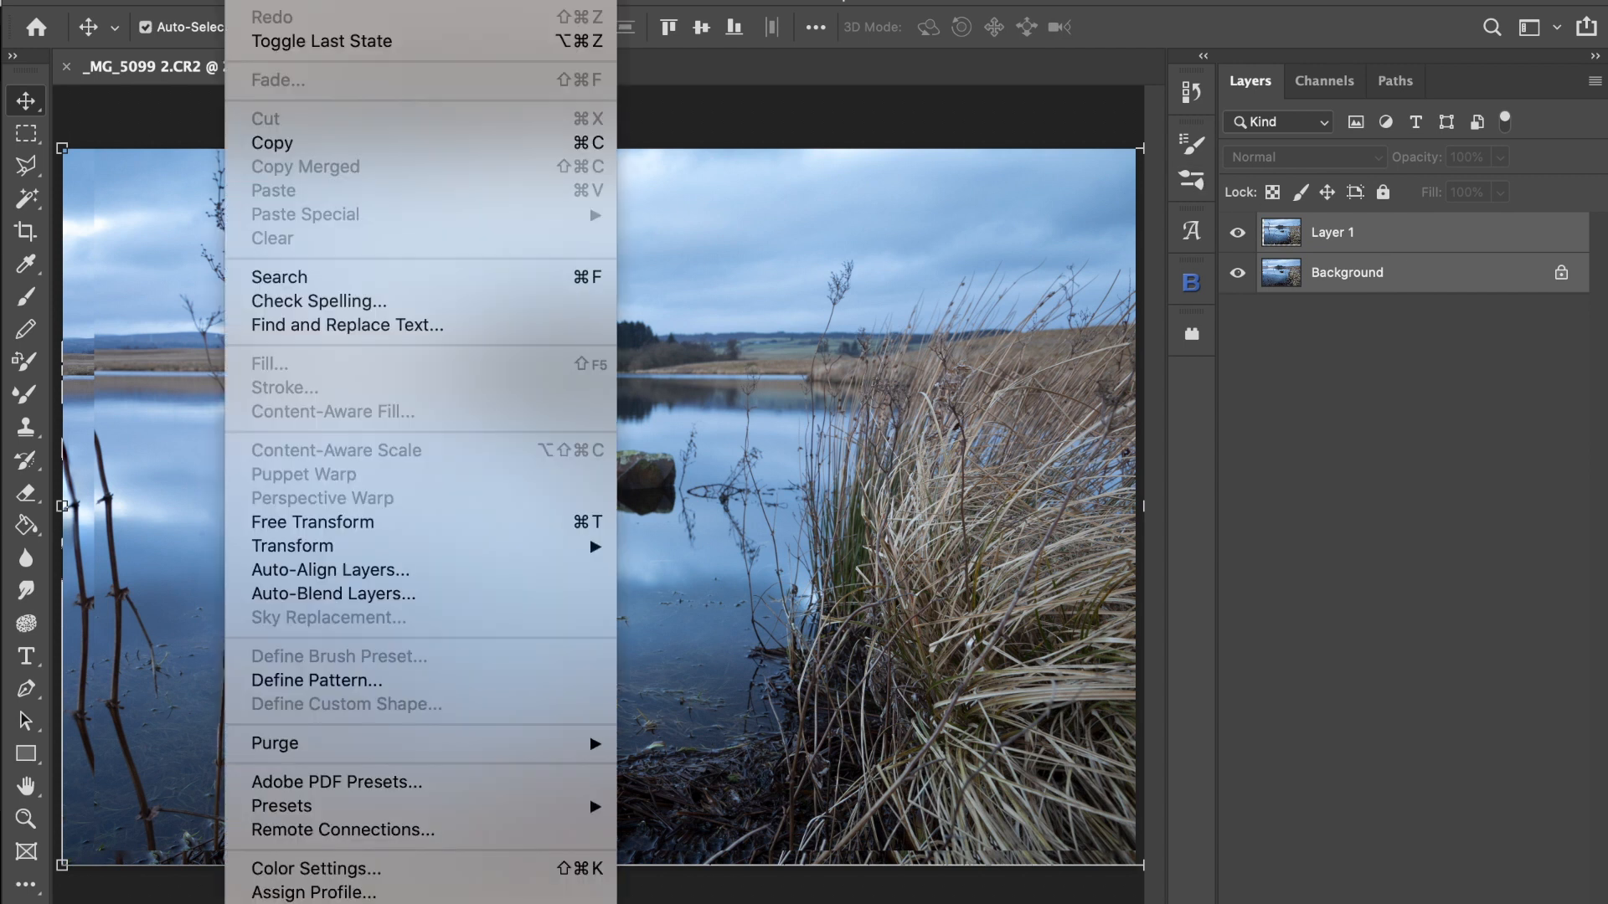
left_click(362, 573)
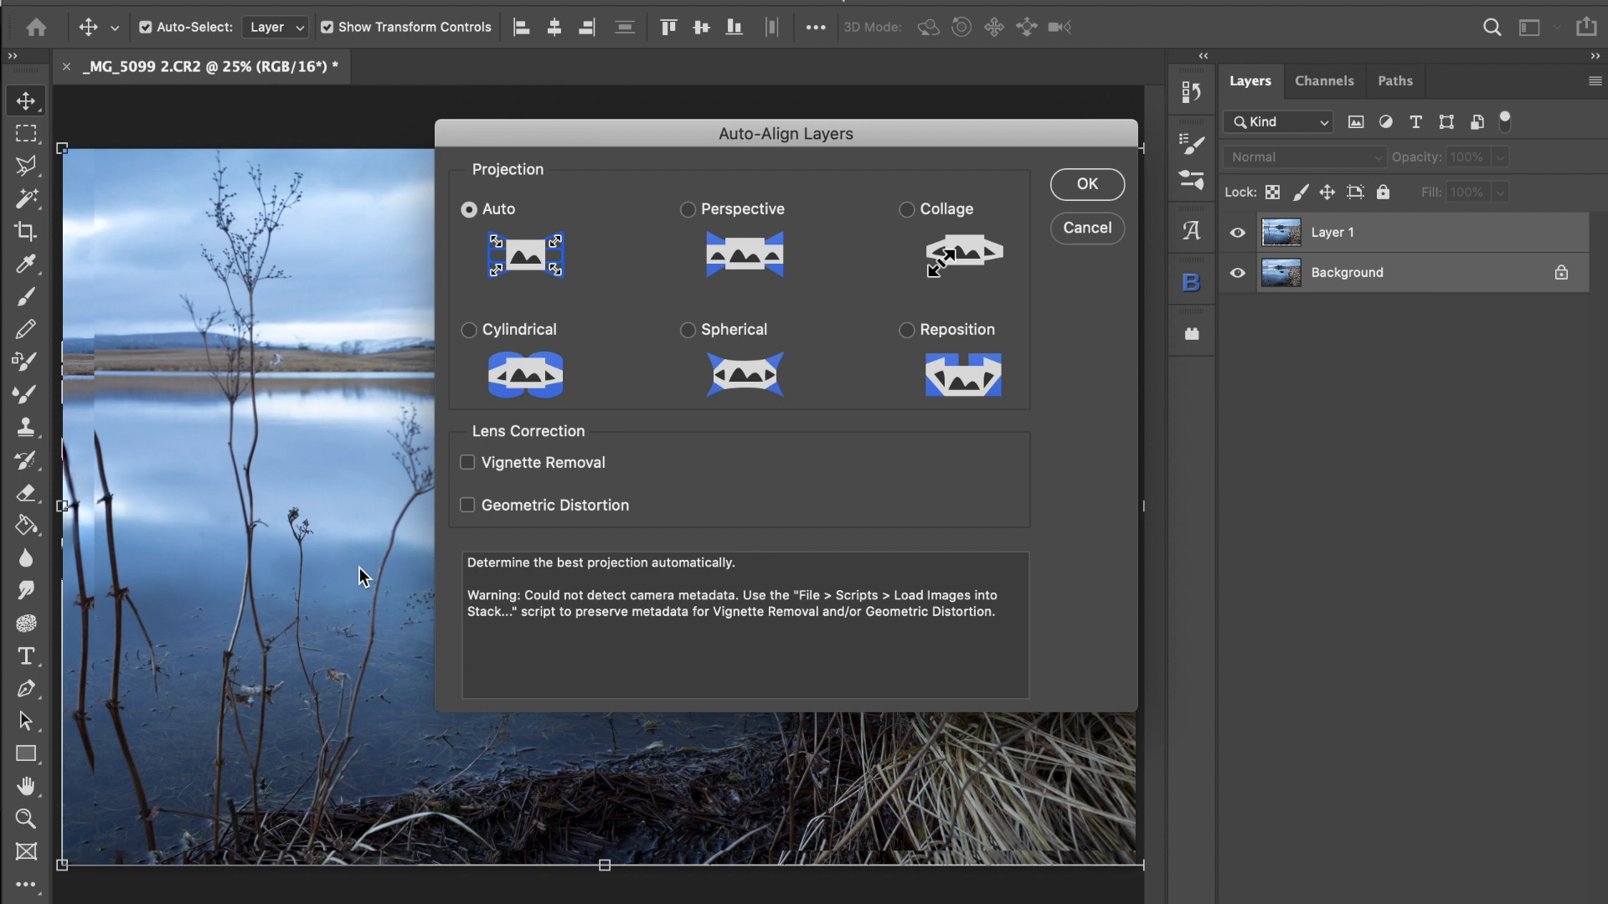
key("Return")
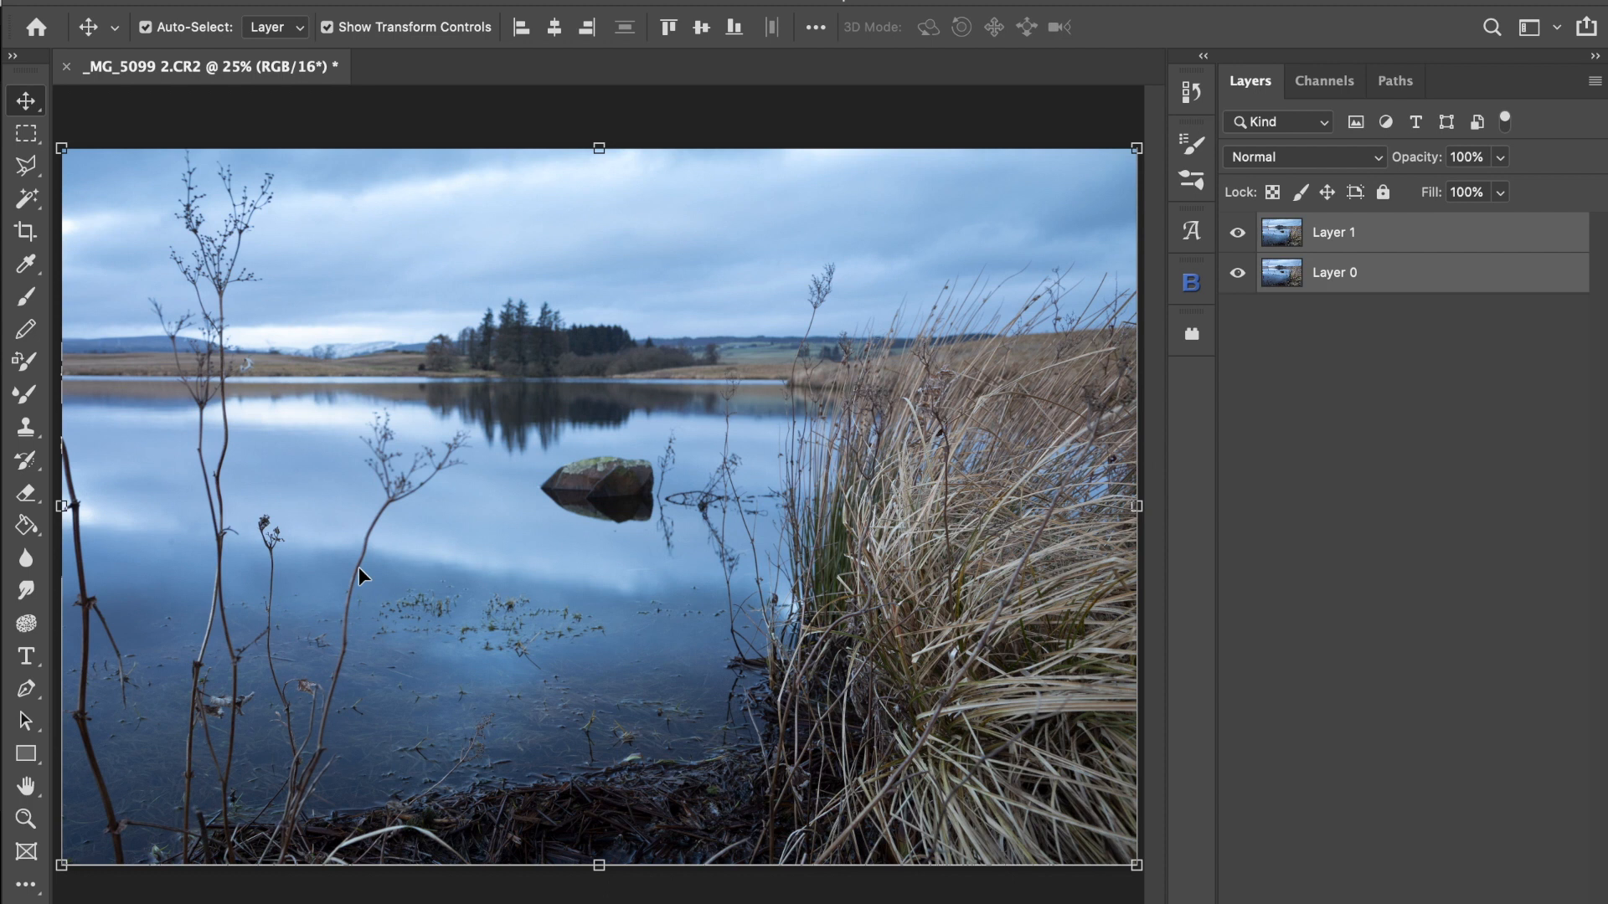
Add a layer mask to Layer 1 and invert it to black
left_click(1432, 277)
left_click(1406, 243)
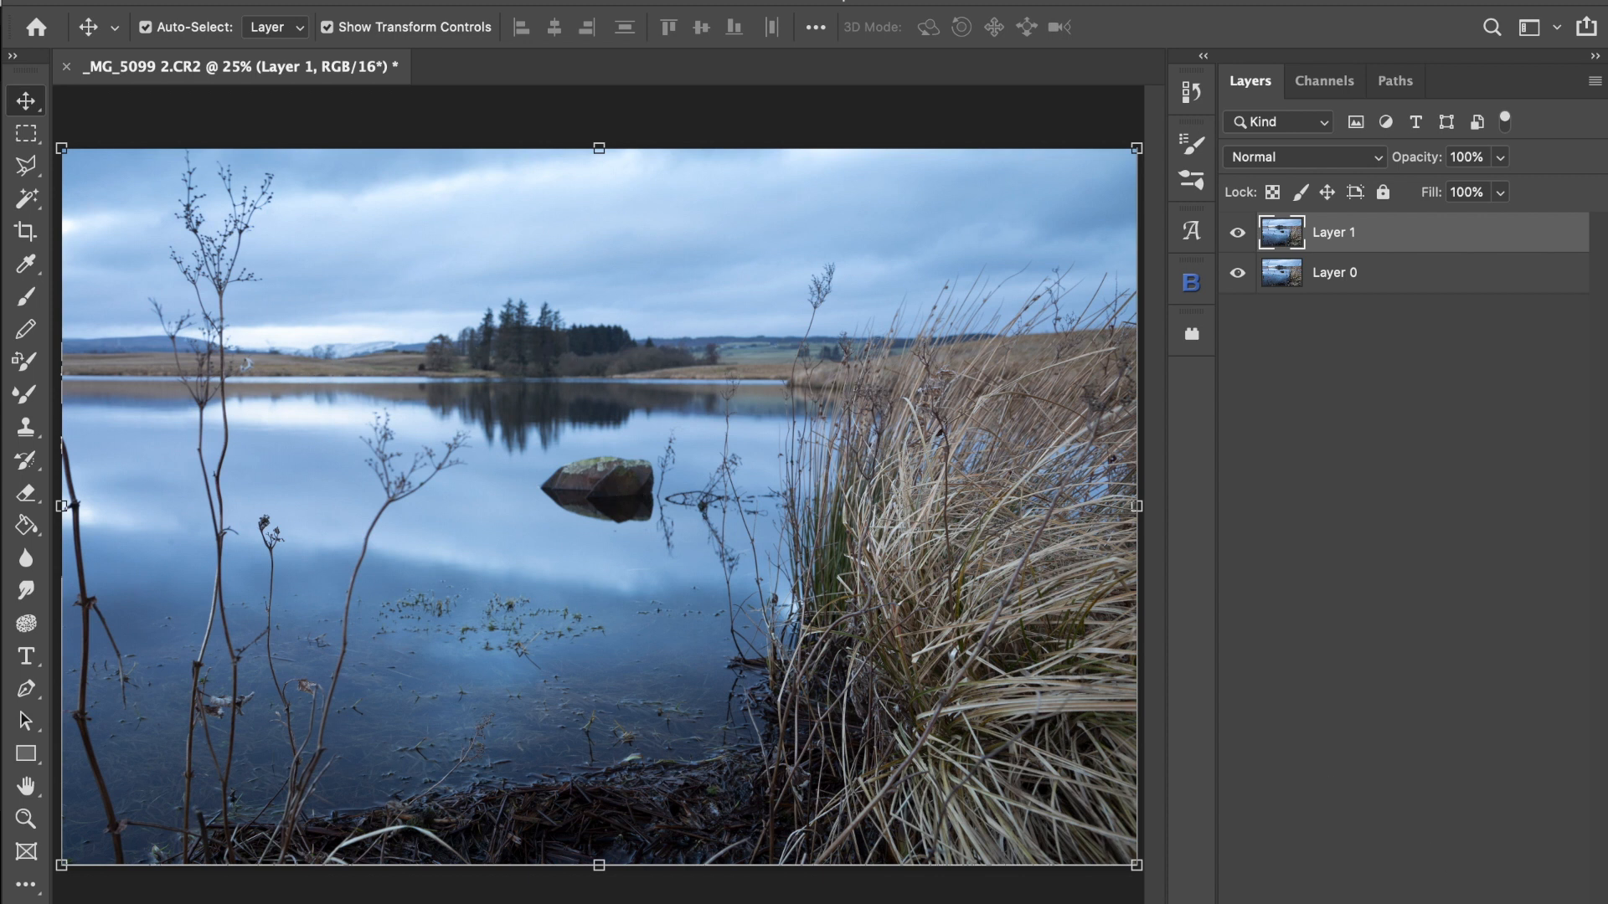
left_click(1432, 903)
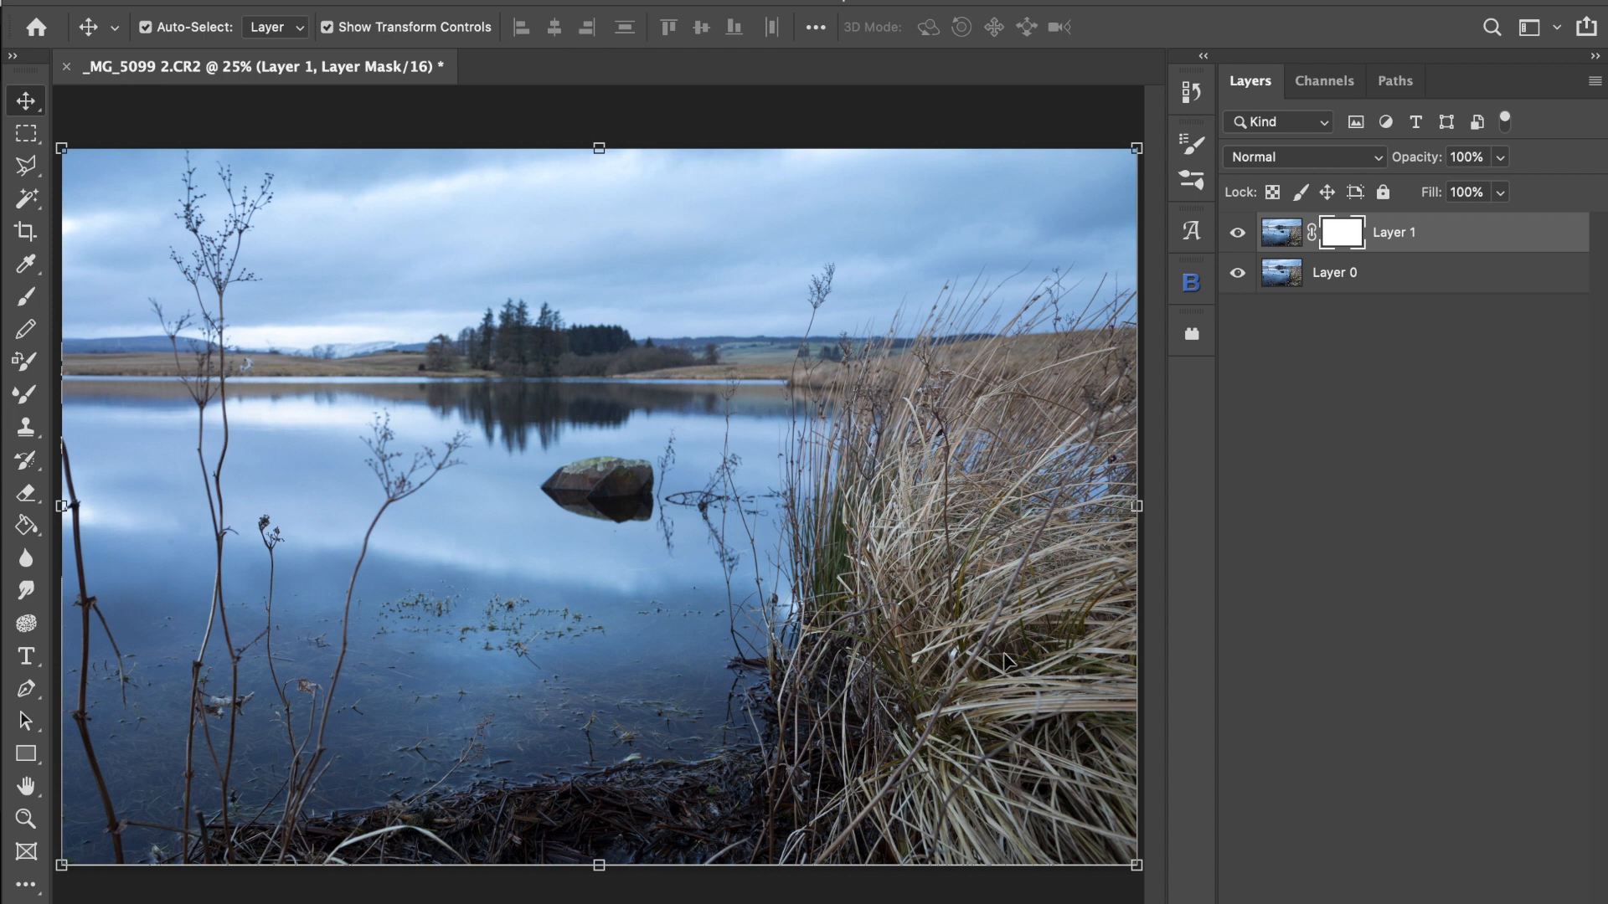
left_click(27, 295)
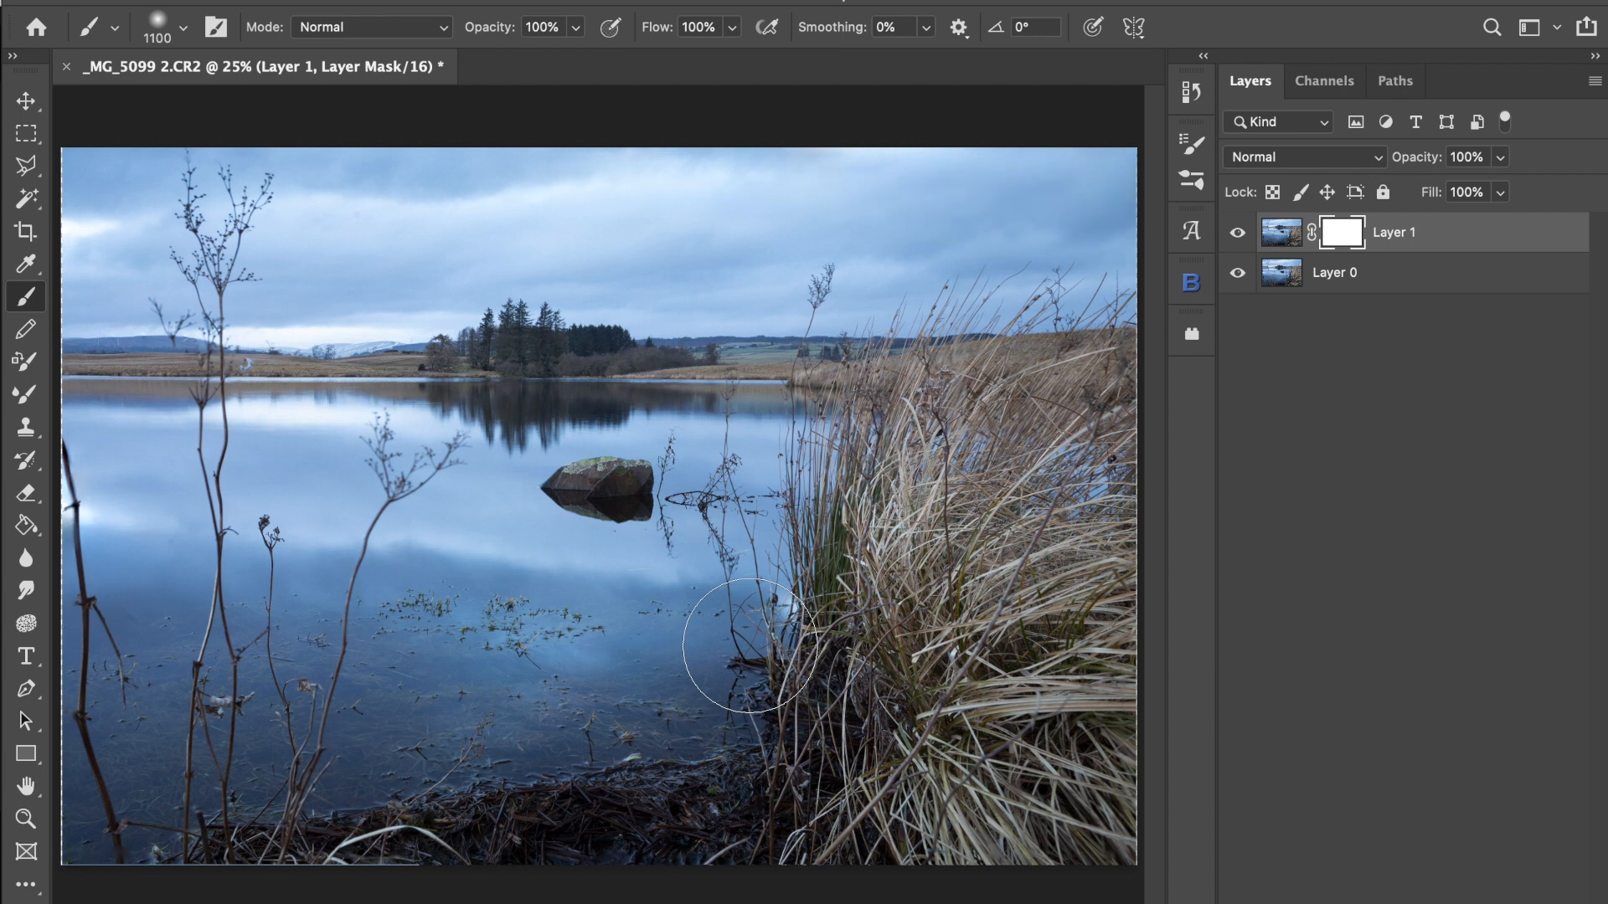
key("super+i")
Reduce the brush size and paint on Layer 1's mask over the tall plant stem near the far shoreline
key("bracketleft")
key("bracketleft")
key("bracketleft")
key("bracketleft")
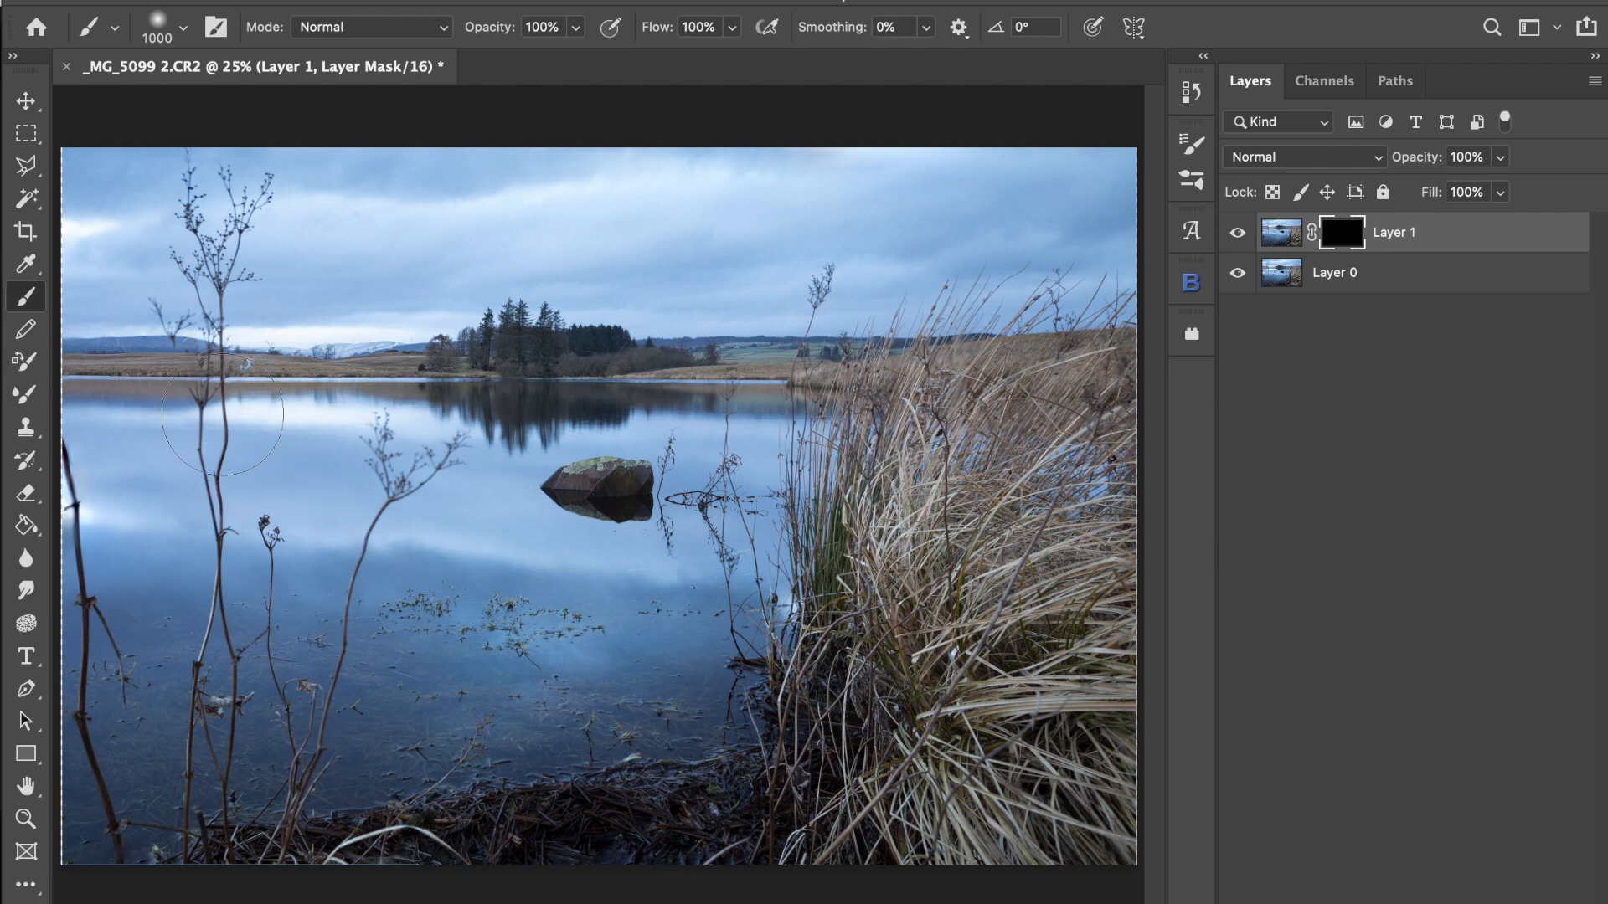
key("bracketleft")
key("bracketleft")
key("bracketleft")
key("bracketleft")
key("bracketleft")
Merge the masked Layer 1 down into Layer 0
left_click(25, 101)
left_click(1446, 238)
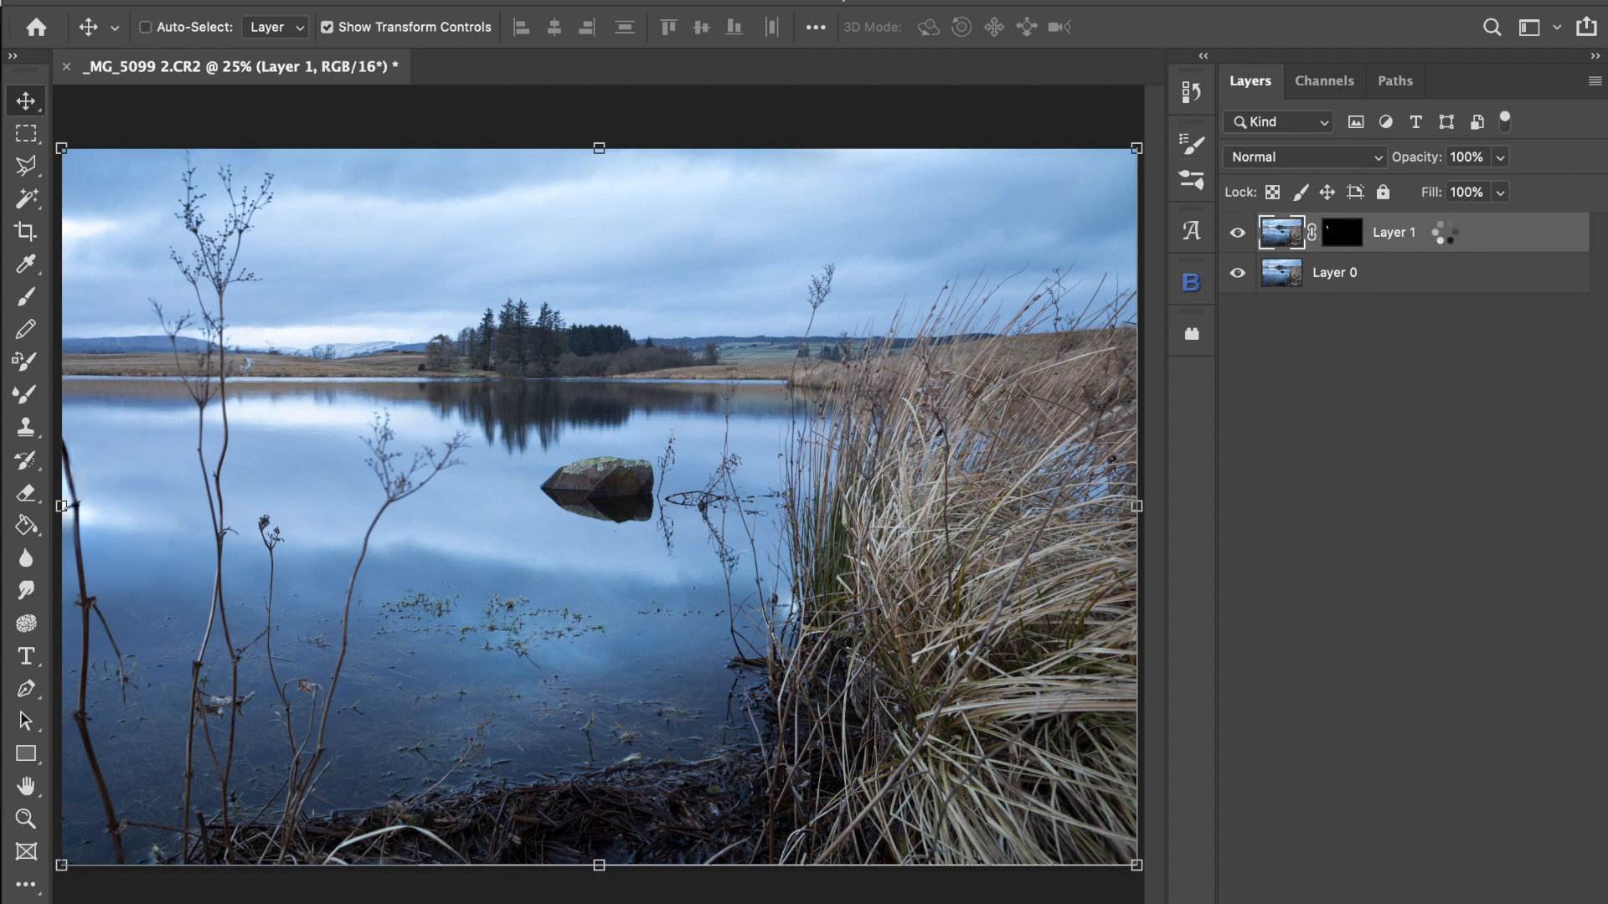
key("ctrl+e")
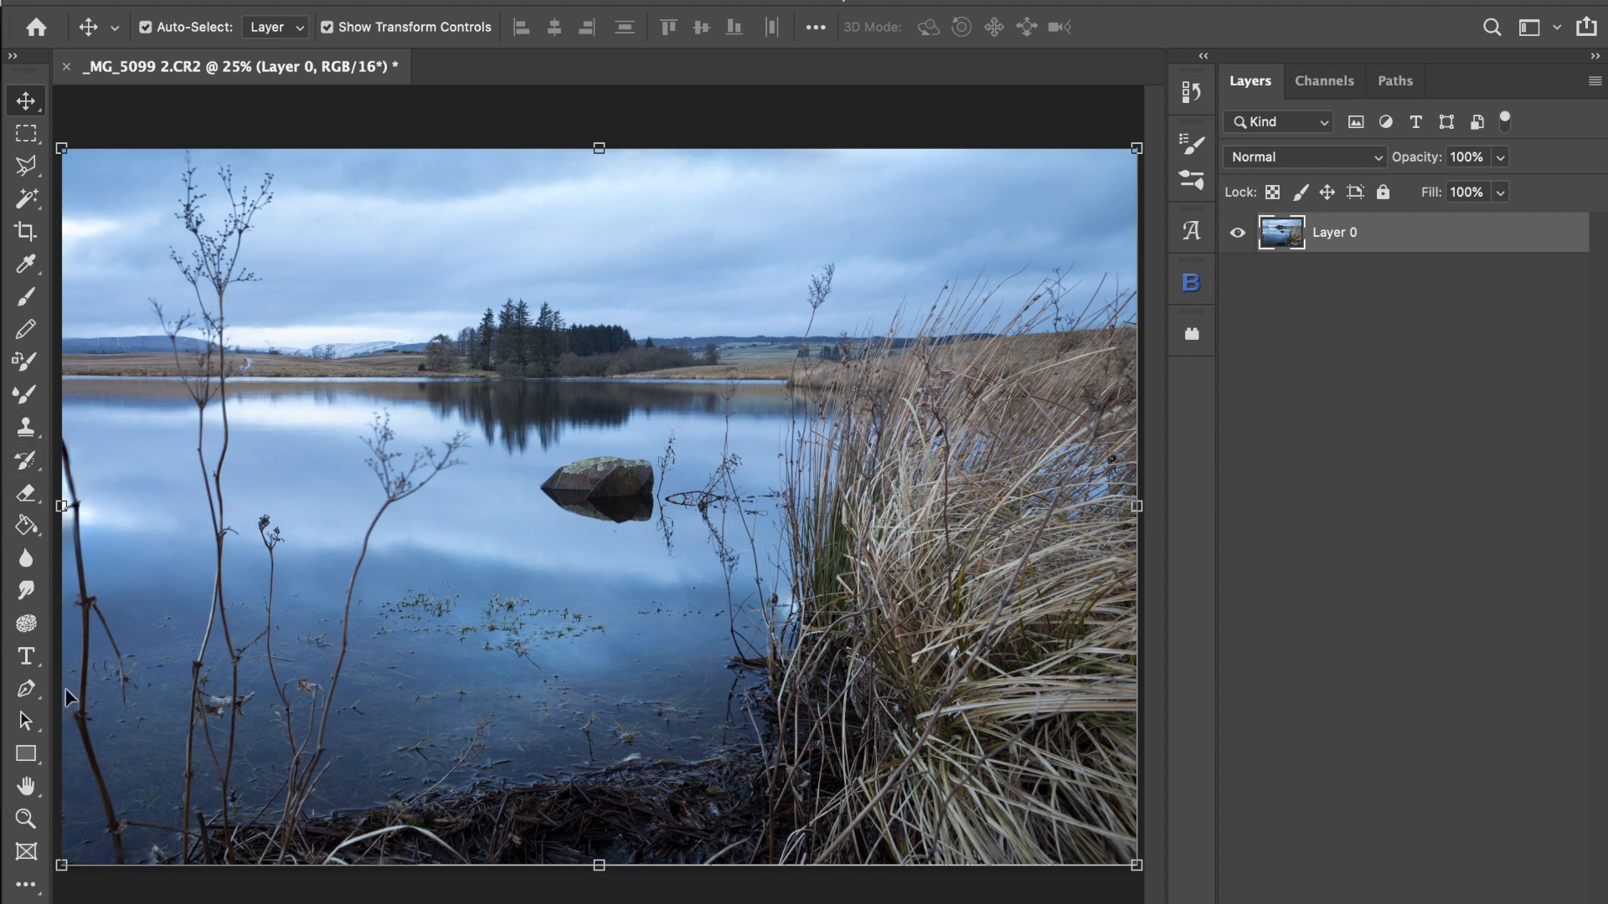
Remove the lowest section of the thick dark stem at the photo's left edge using a content-aware Spot Healing Brush sized 150
left_click(26, 885)
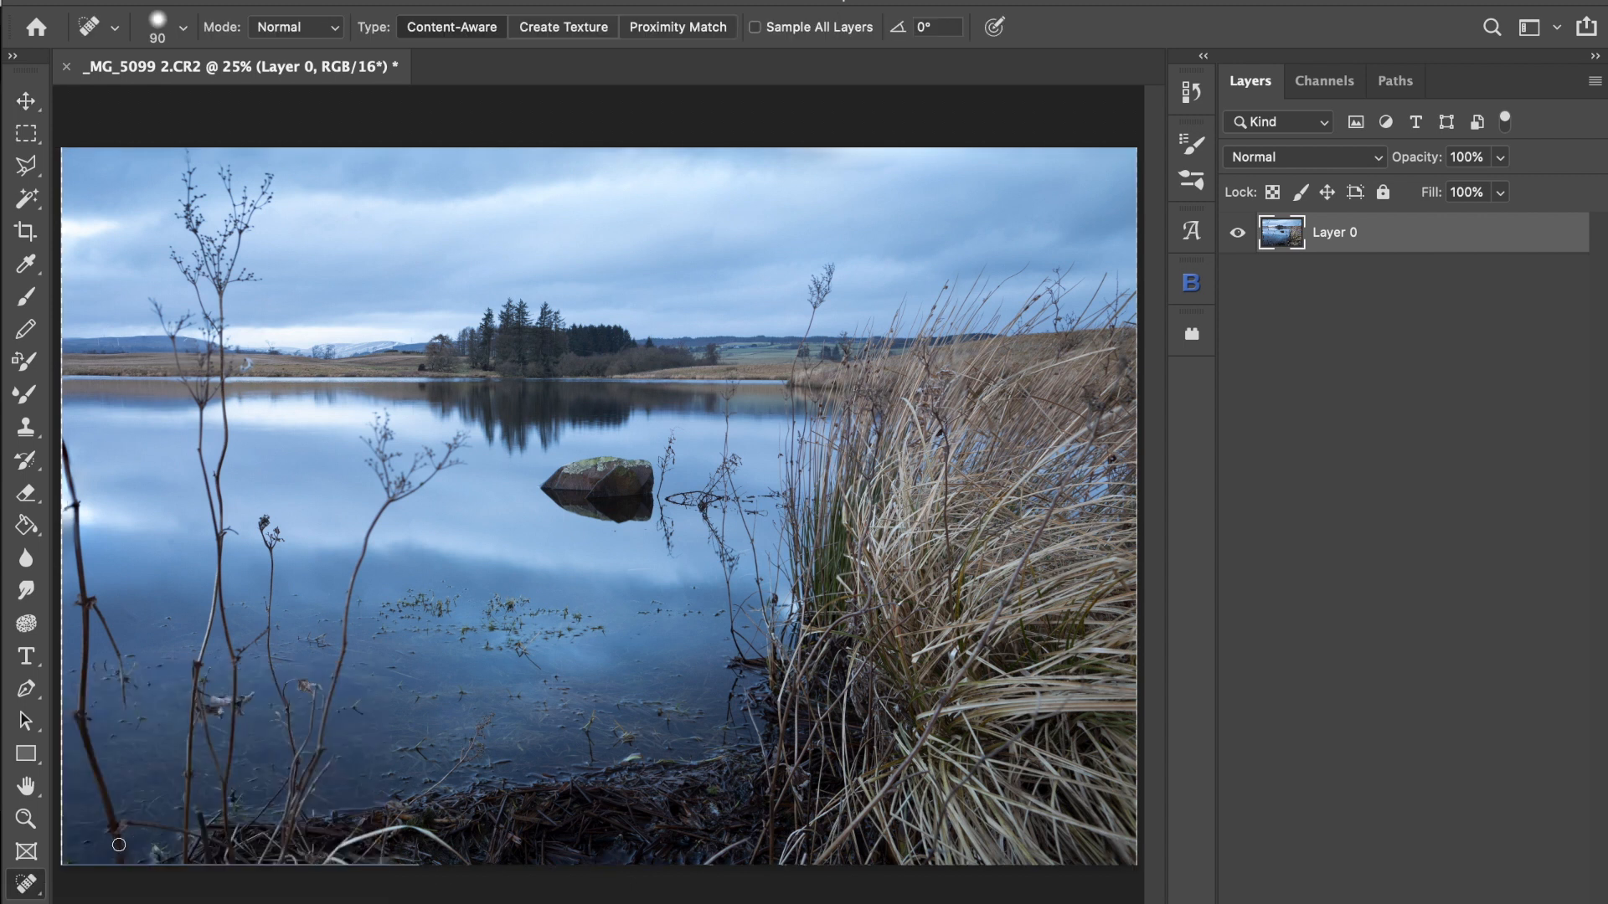
key("bracketright")
key("bracketright")
key("bracketright")
left_click_drag(92, 757, 76, 714)
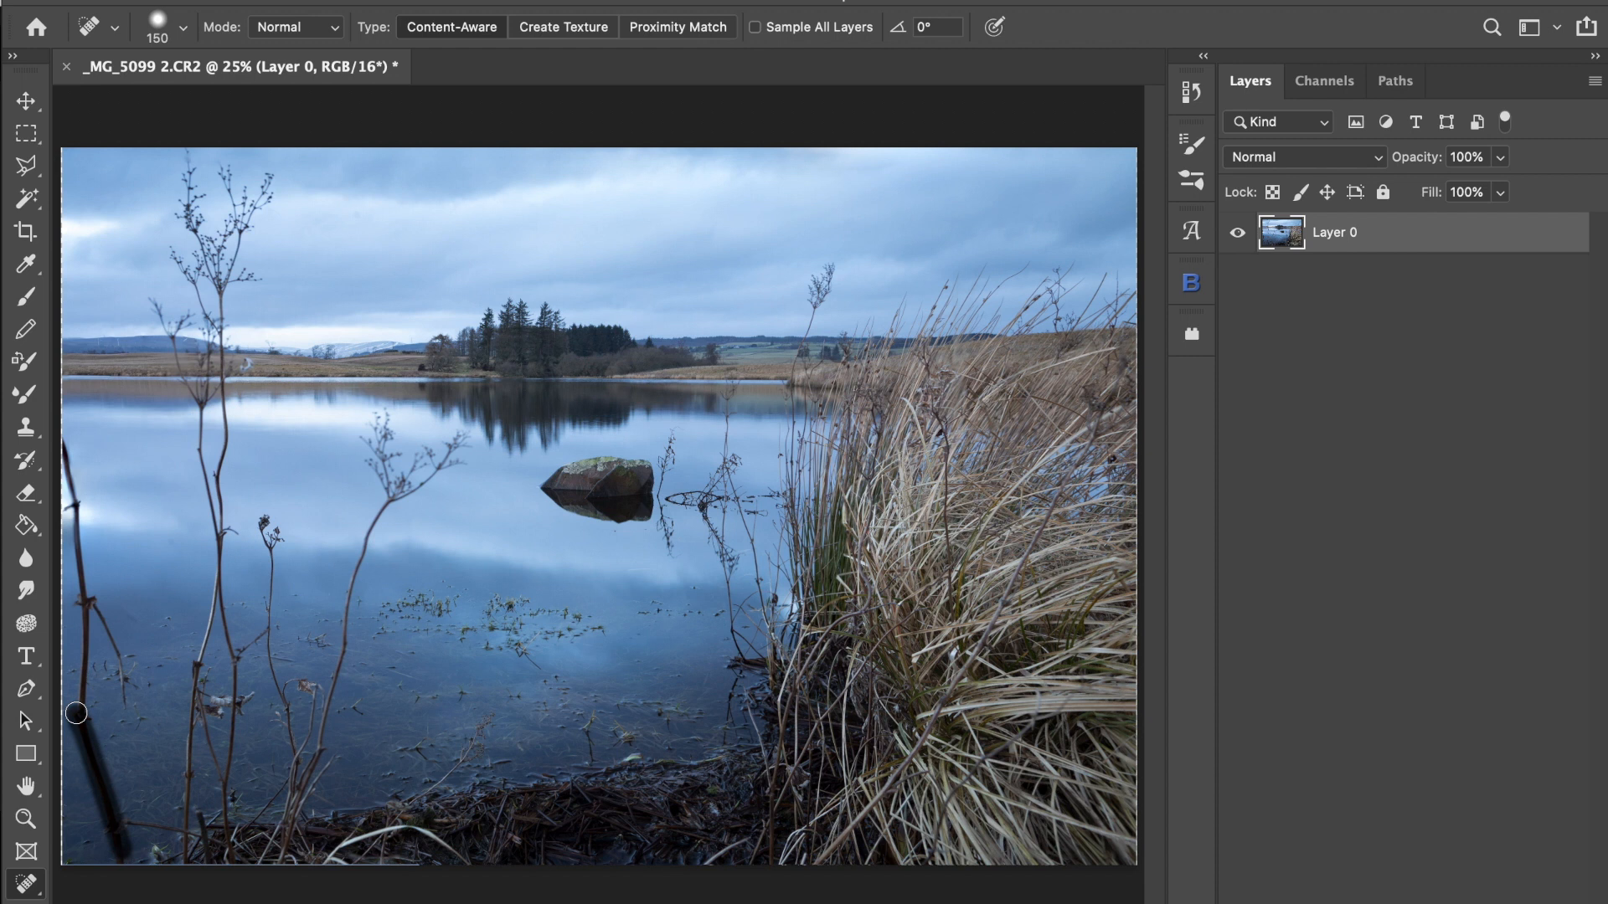
left_click_drag(76, 713, 76, 712)
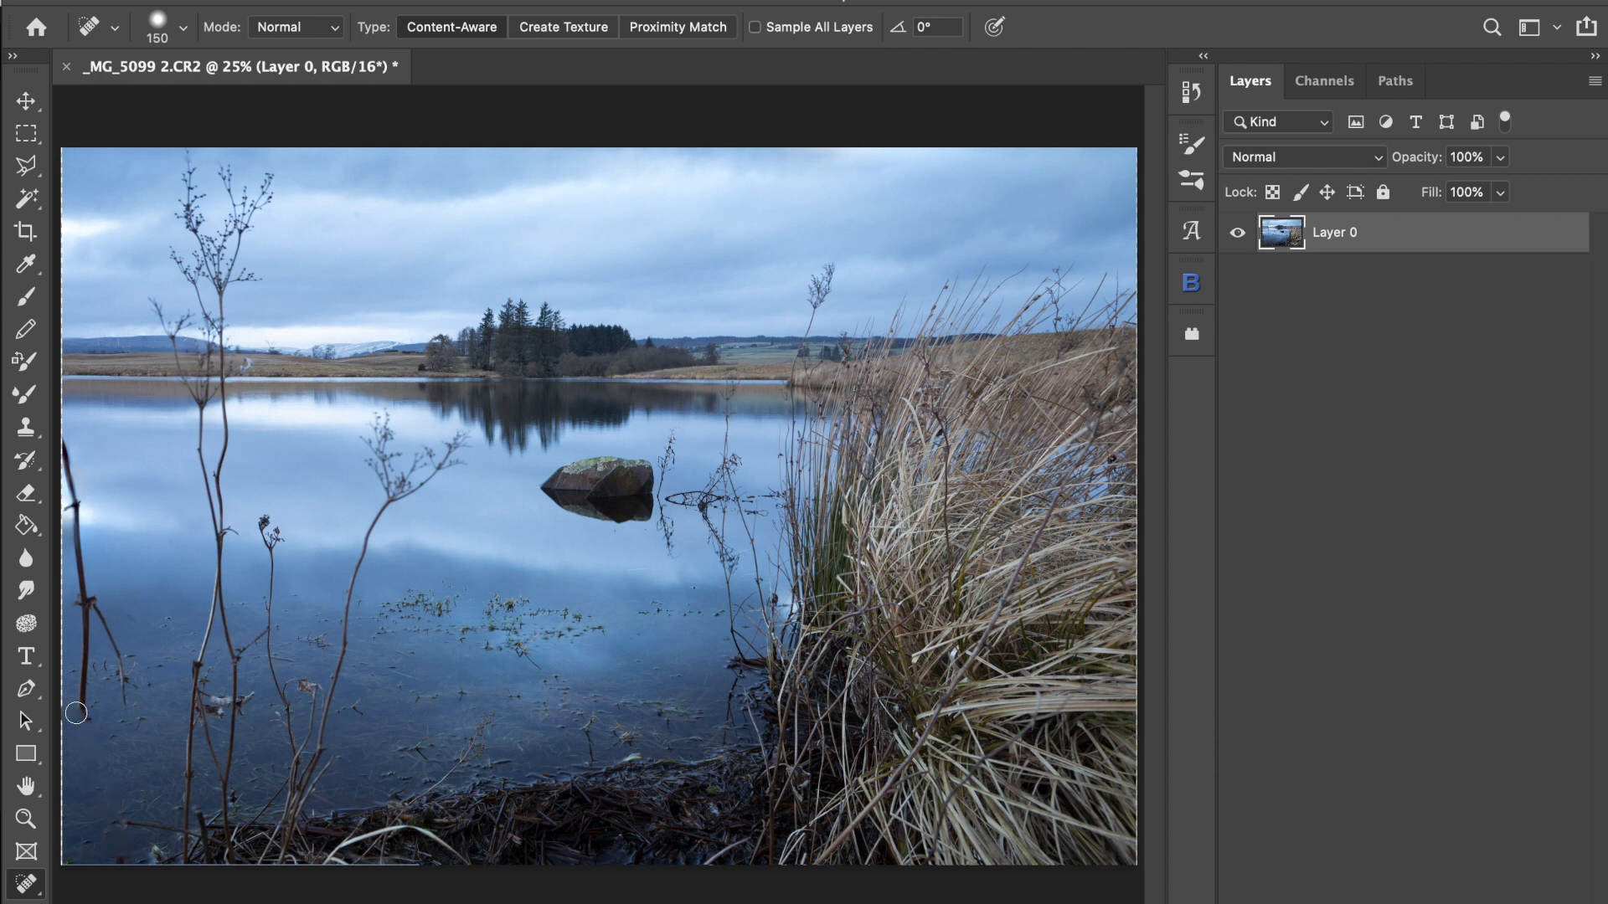
Heal away the stem's remaining middle and upper sections and its side branch, and touch up the water behind them
mouse_move(89, 722)
left_mouse_down()
mouse_move(88, 603)
mouse_move(122, 707)
left_mouse_up()
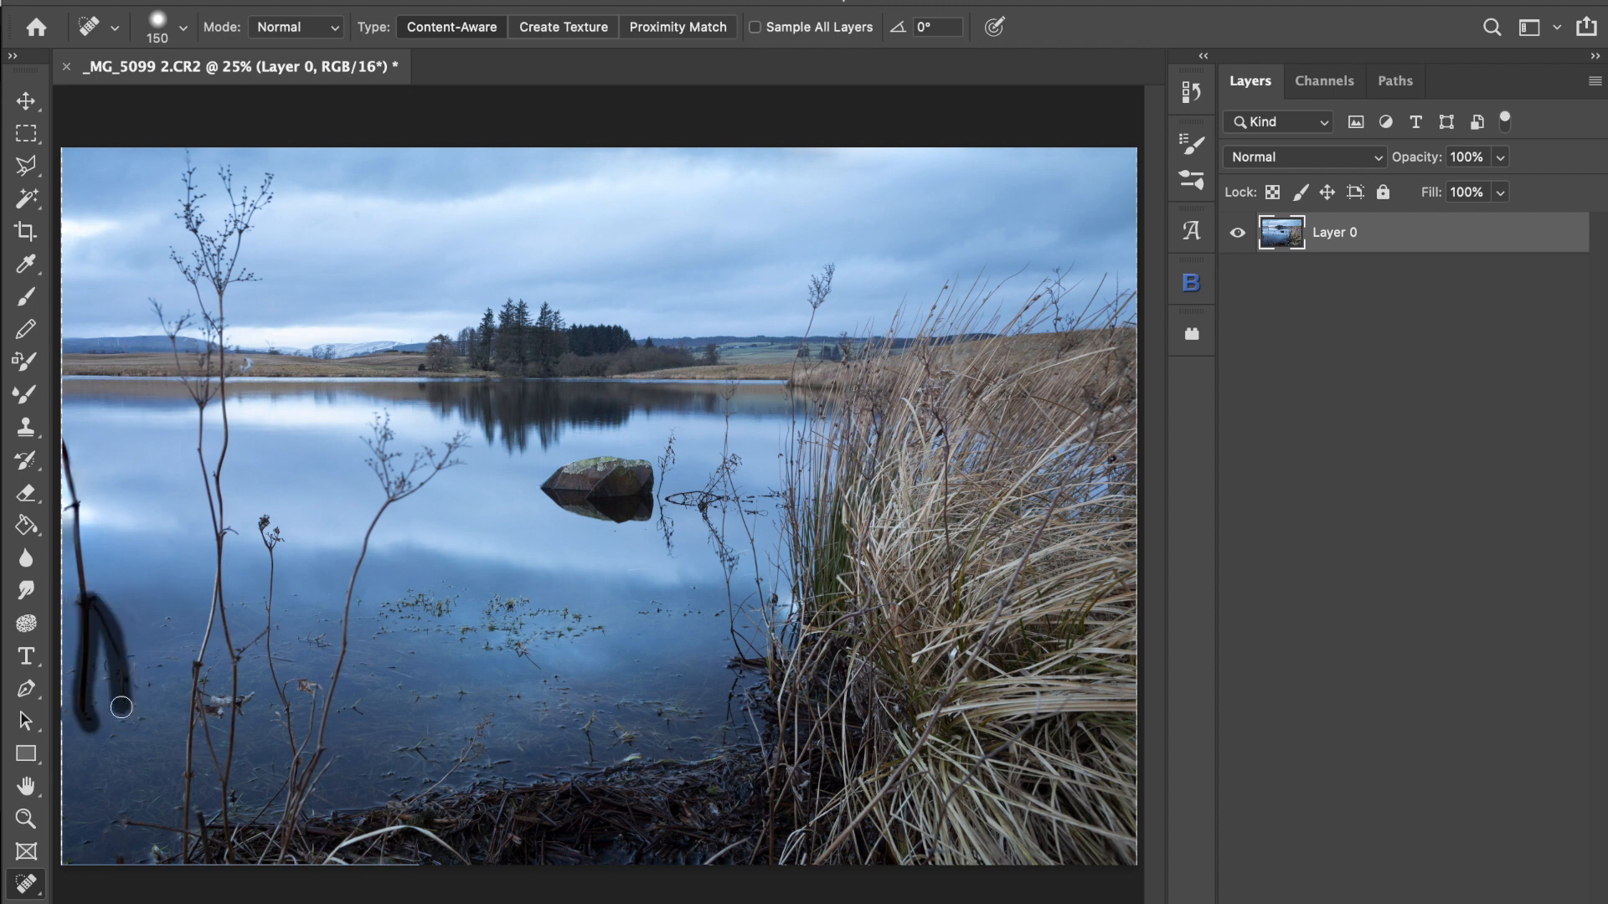
left_click_drag(121, 708, 121, 708)
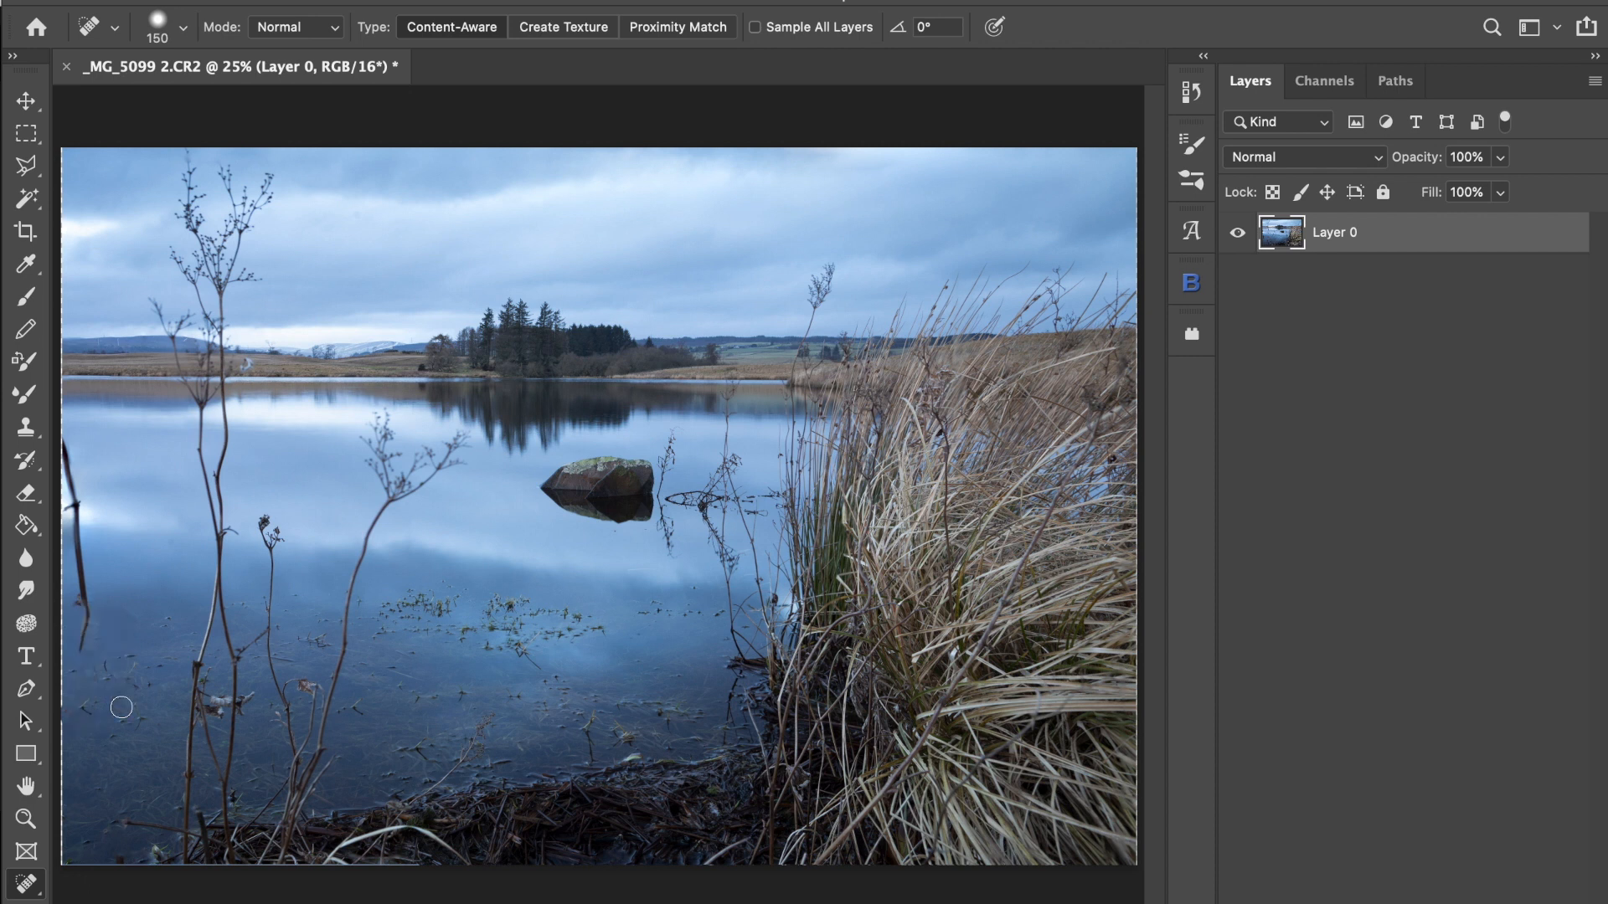
mouse_move(79, 652)
left_mouse_down()
mouse_move(61, 440)
mouse_move(72, 521)
left_mouse_up()
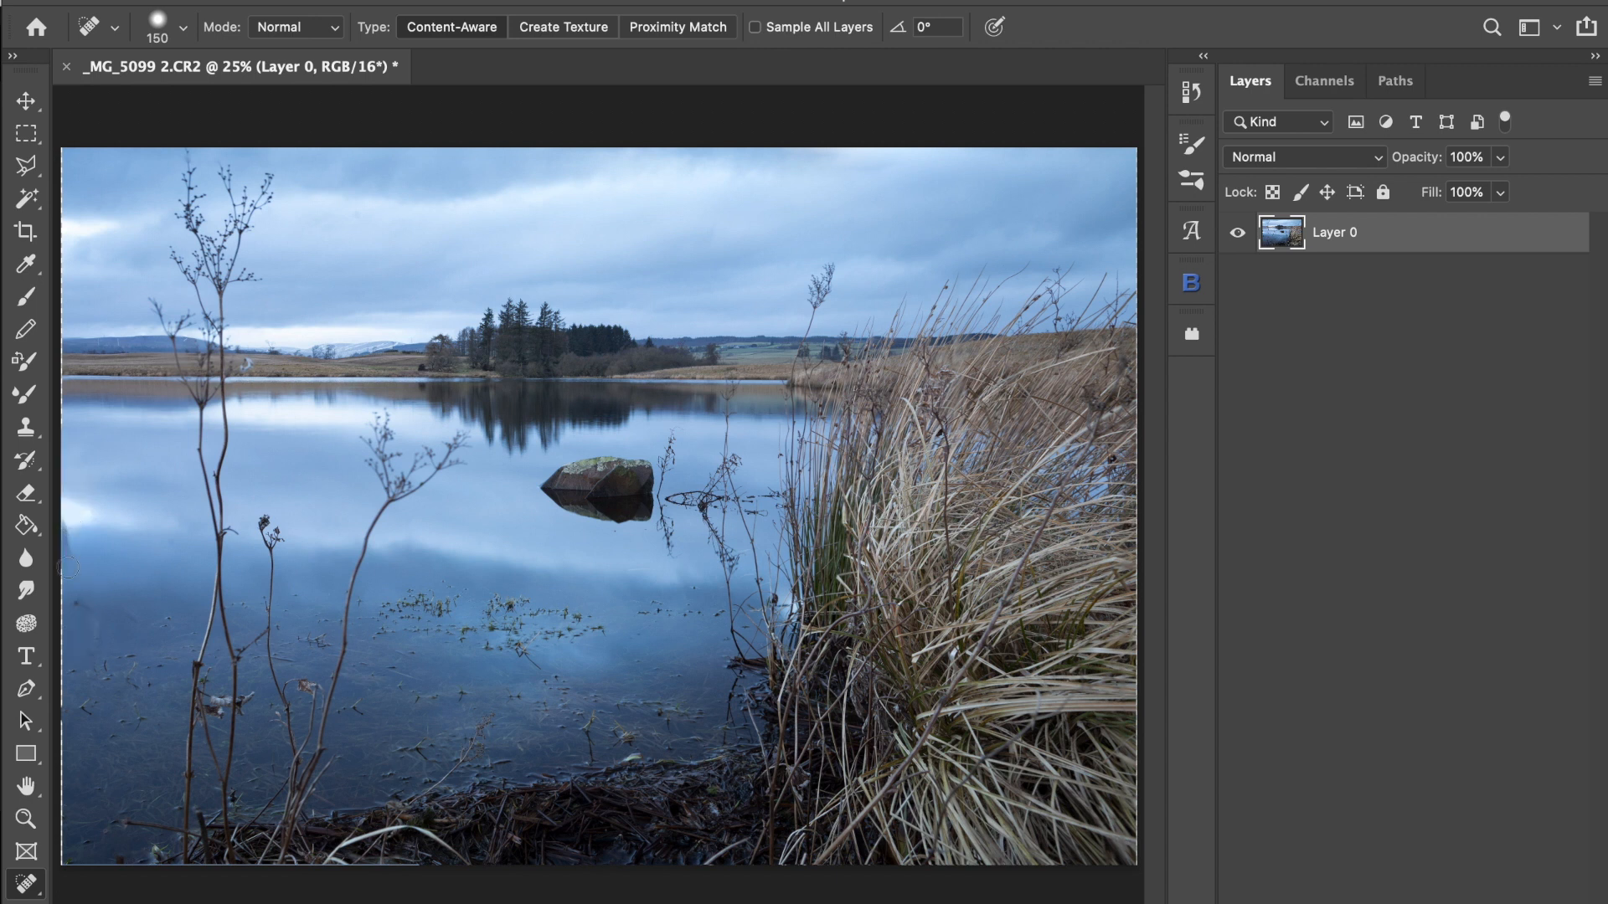
left_click_drag(74, 604, 76, 604)
left_click_drag(66, 536, 63, 527)
Heal the leftover smudges in the water where the removed stem and its side branch stood
key("super+equal")
key("super+equal")
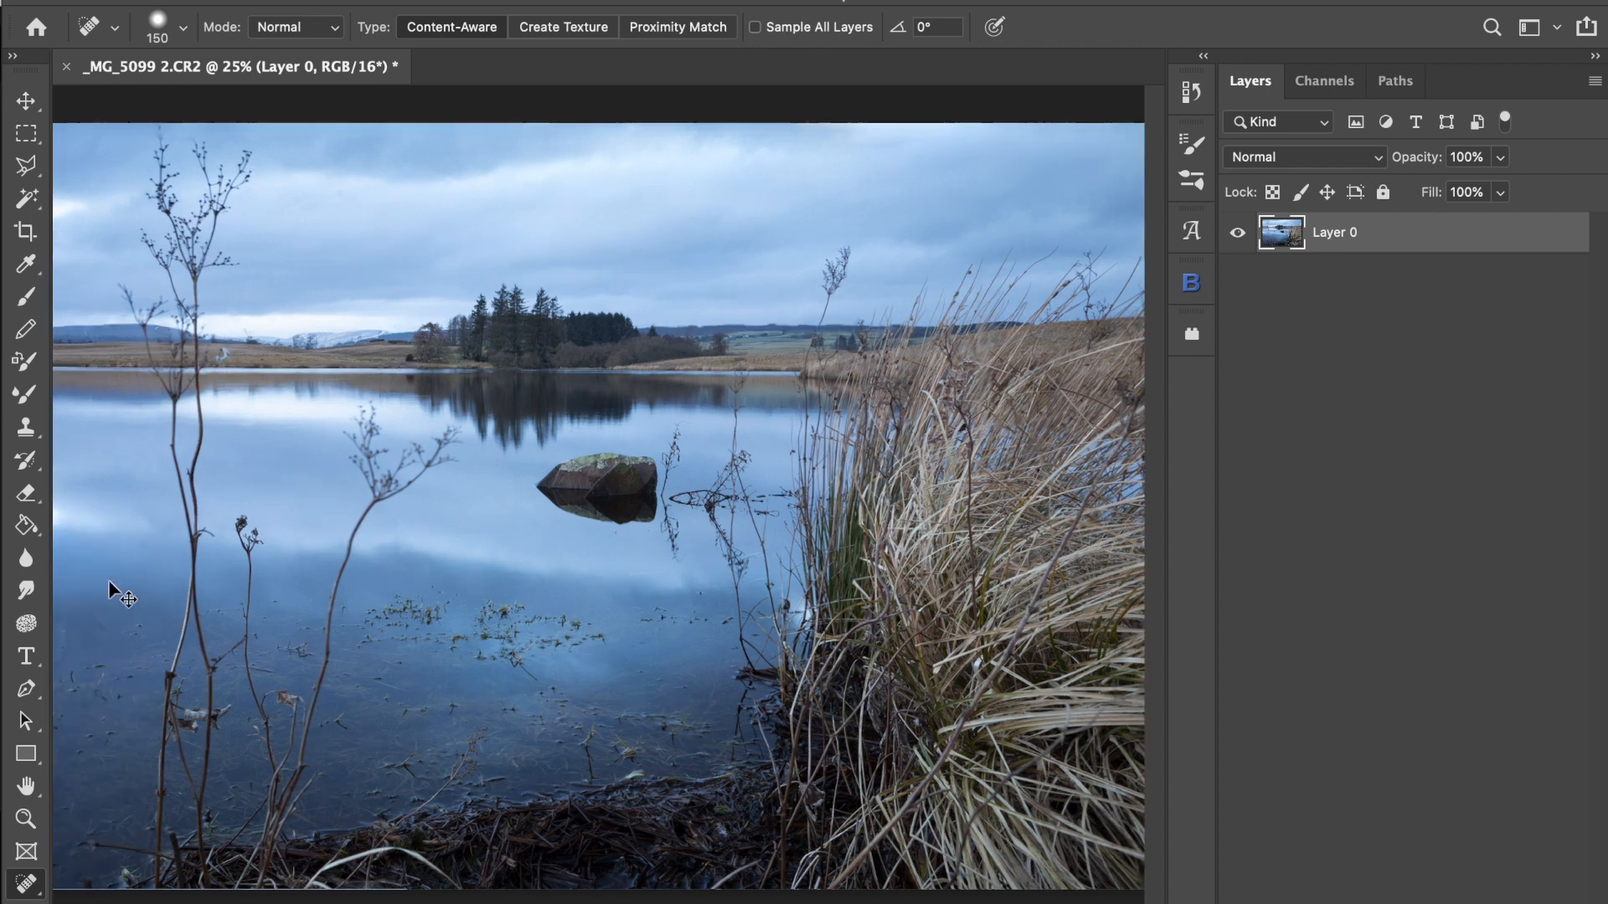
scroll(219, 561, "left", 15)
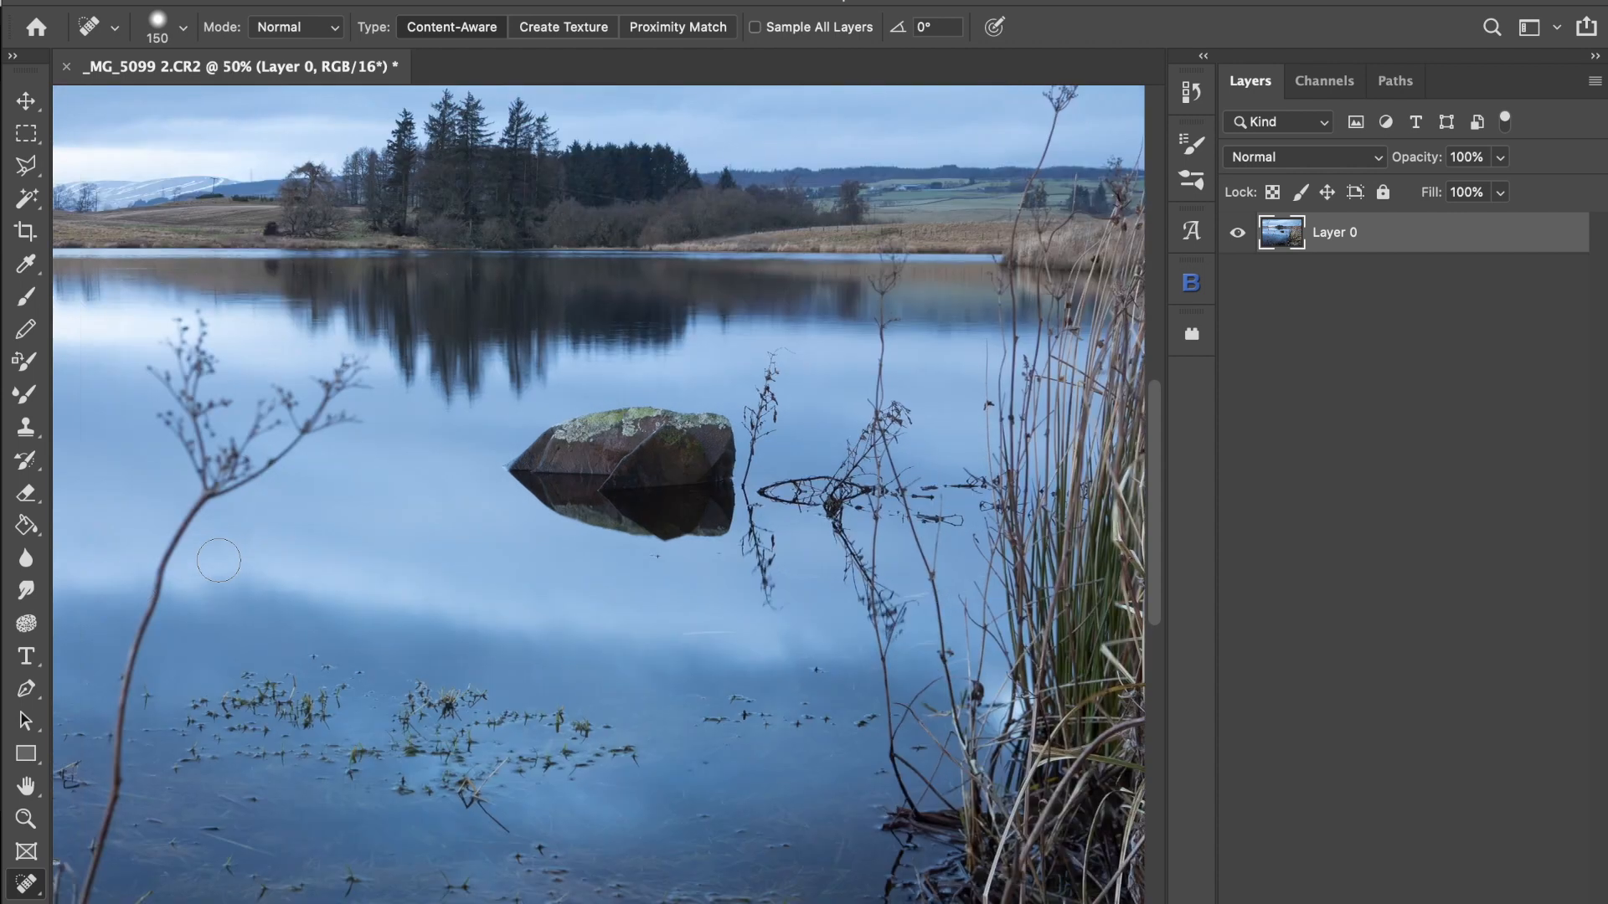
scroll(219, 561, "down", 2)
scroll(218, 561, "right", 6)
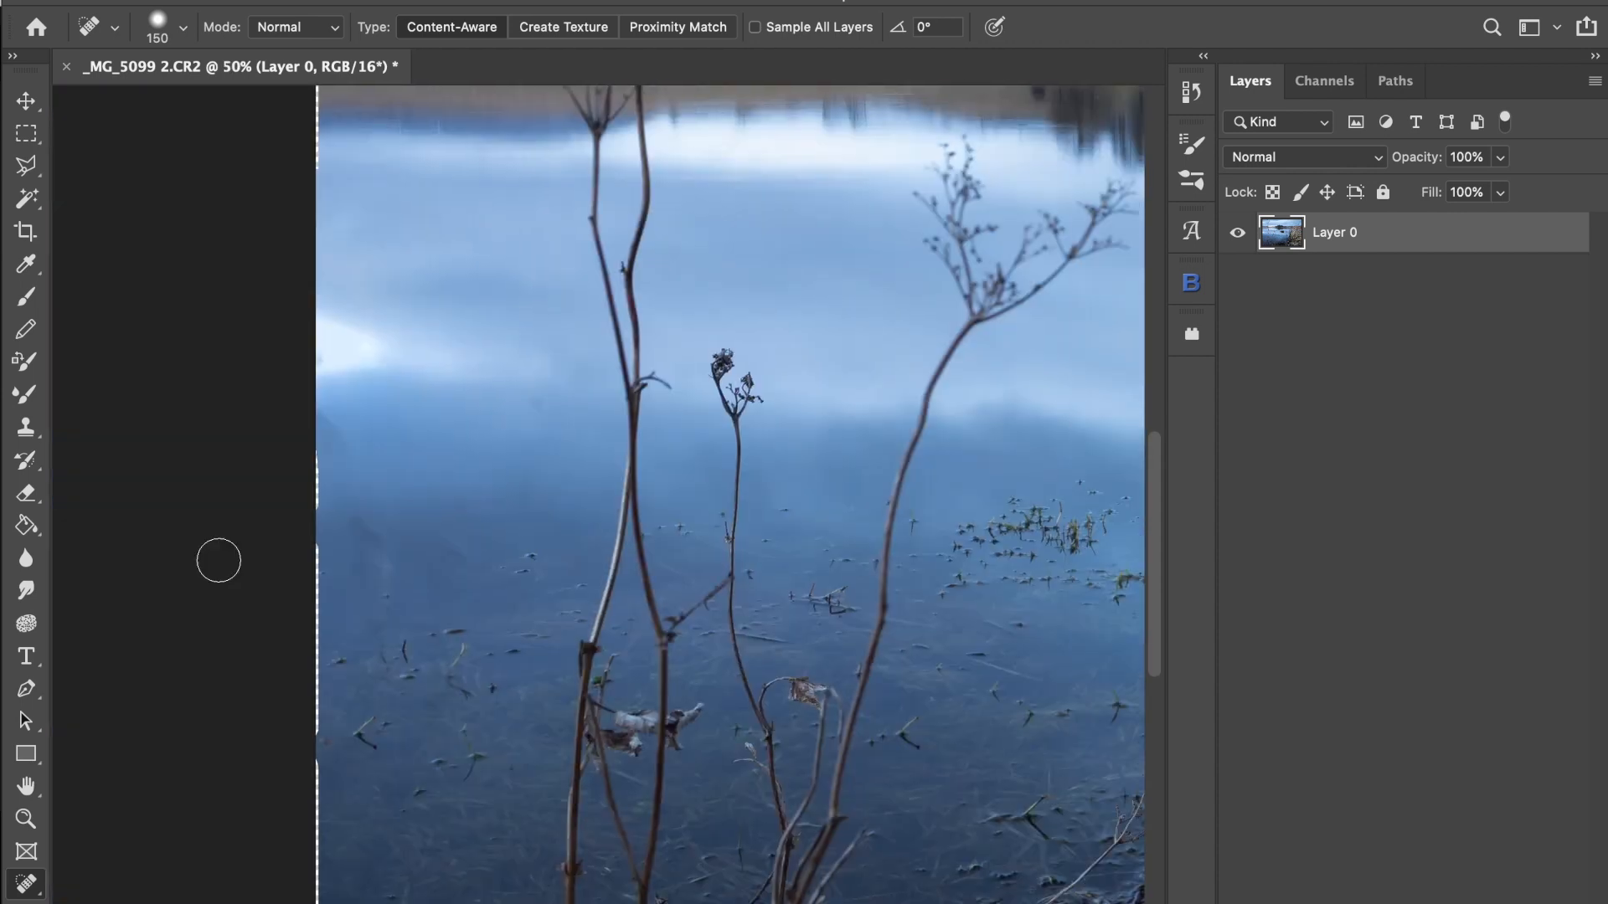
scroll(218, 561, "right", 4)
scroll(219, 561, "down", 3)
scroll(218, 561, "up", 1)
left_click_drag(295, 485, 267, 461)
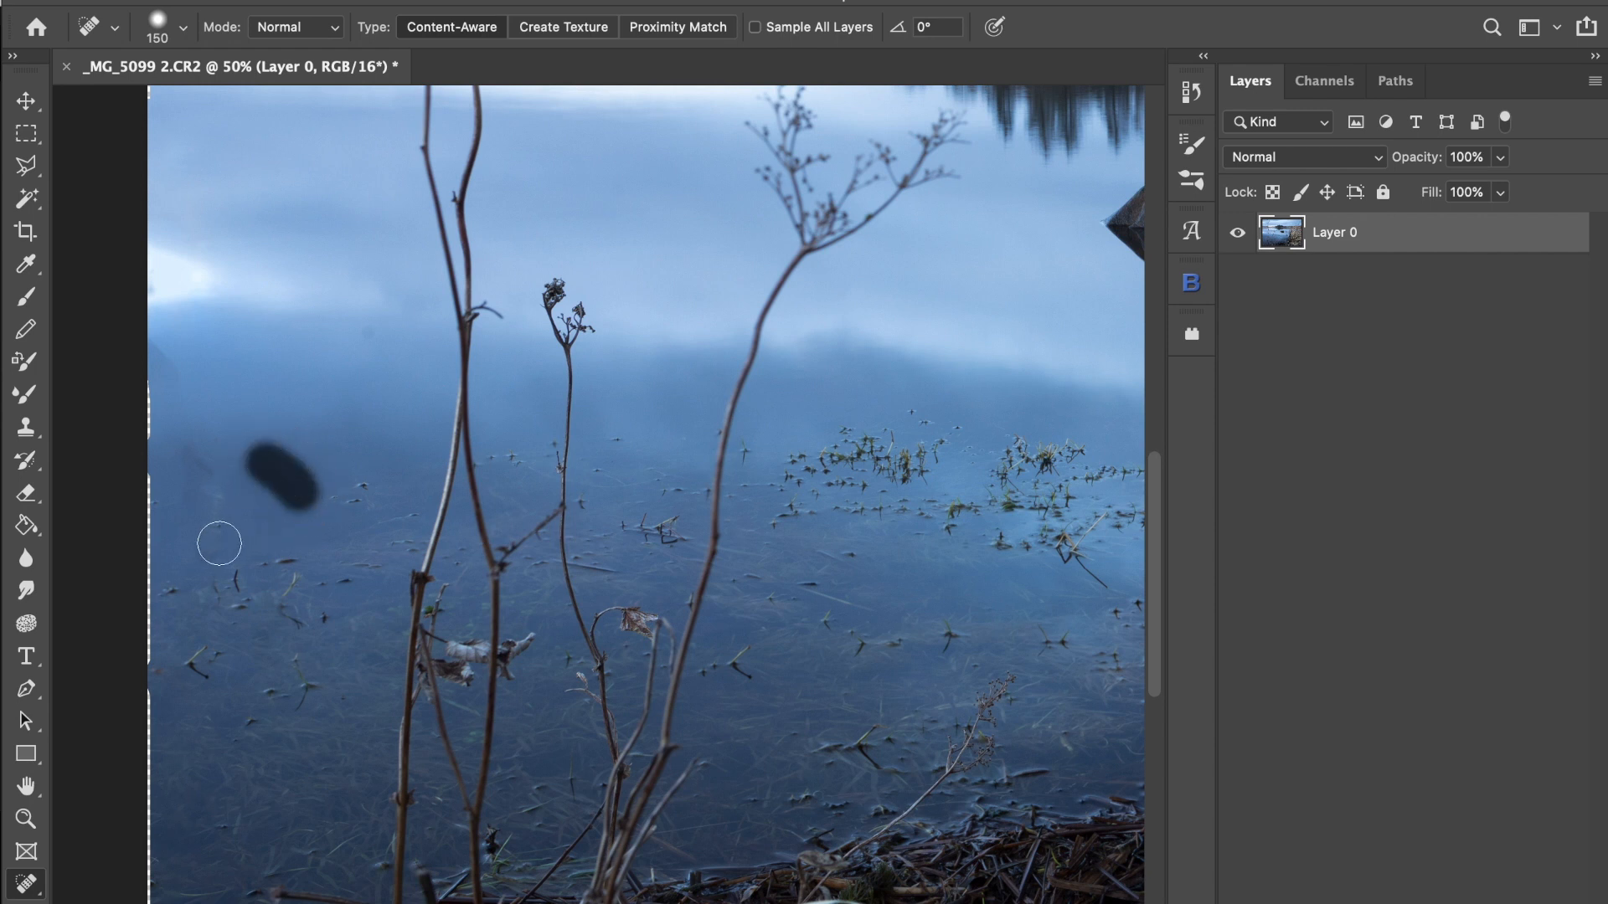
left_click(269, 465)
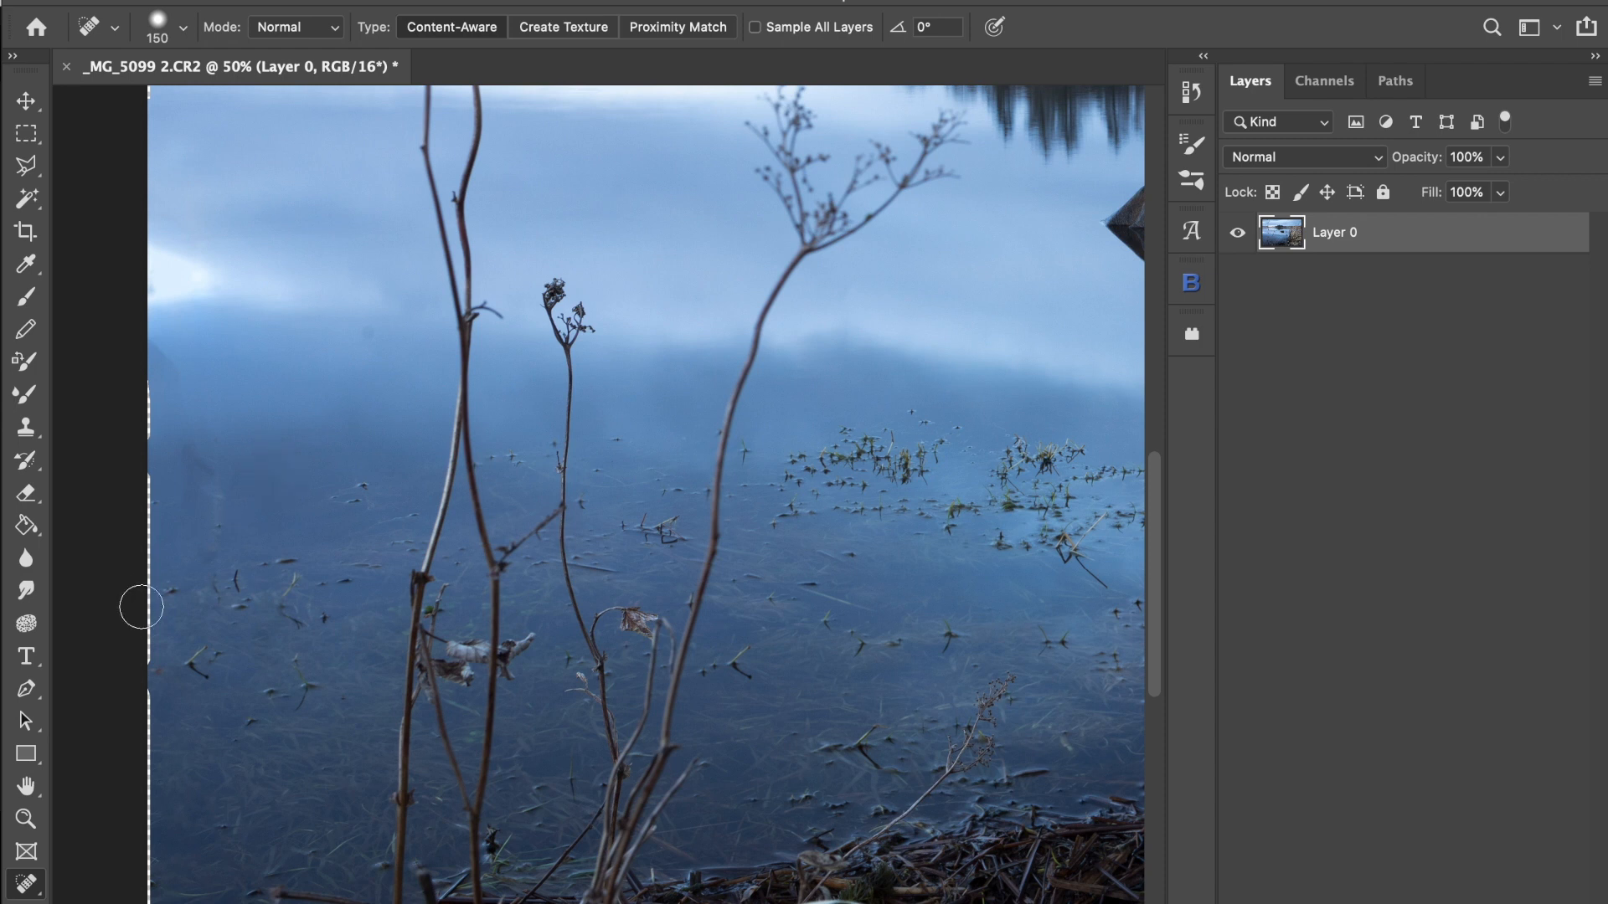
left_click(199, 457)
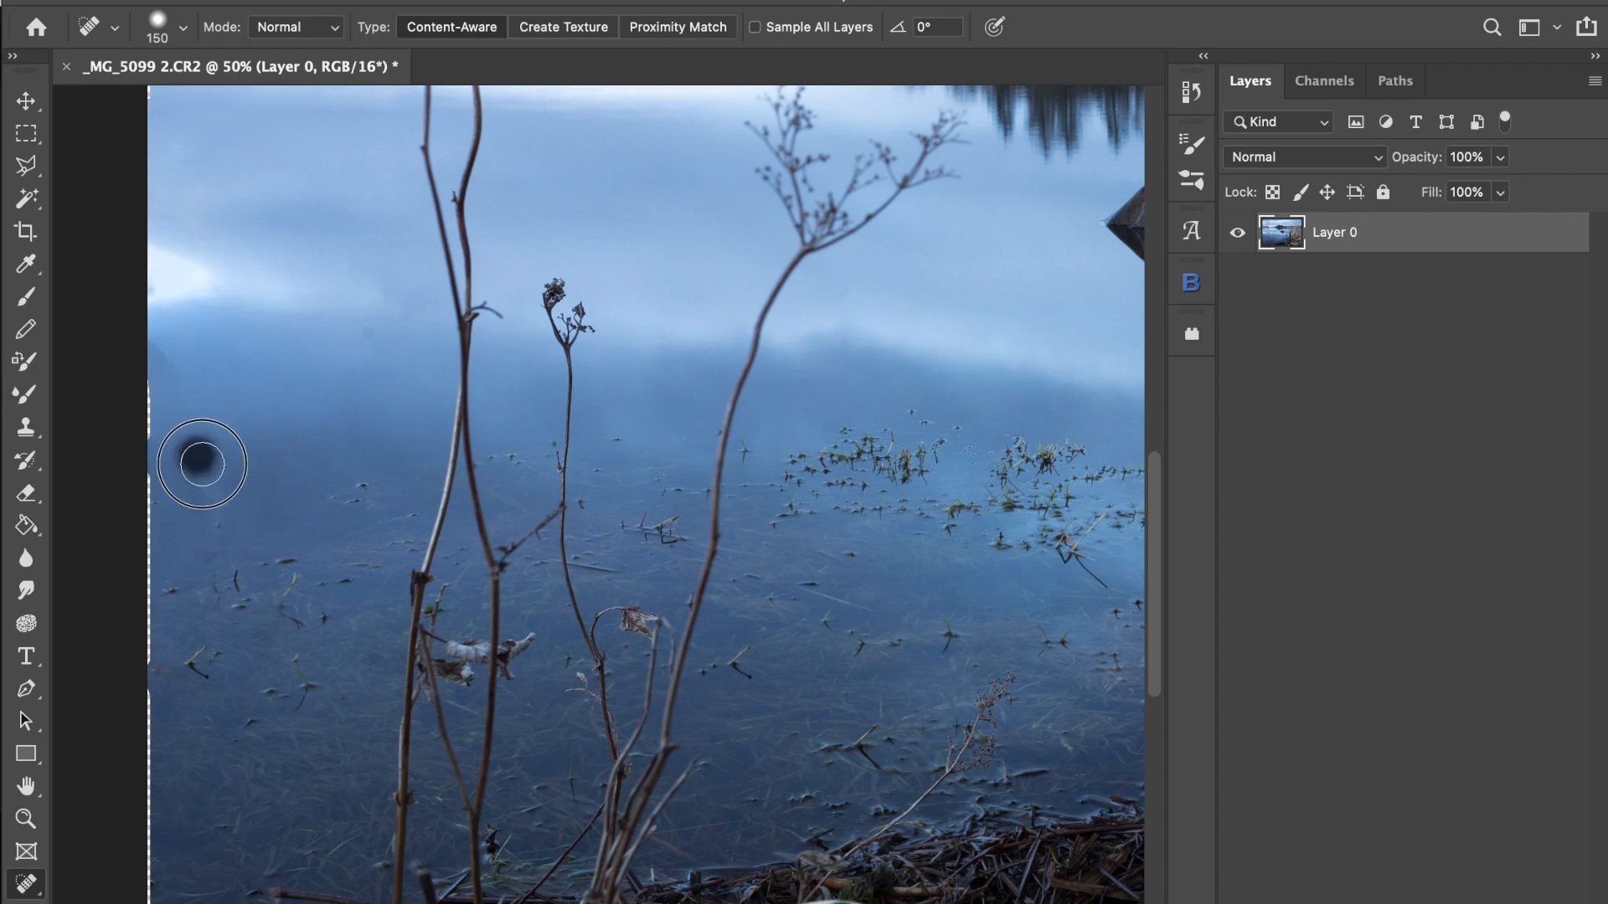
left_click(218, 508)
left_click_drag(217, 527, 204, 539)
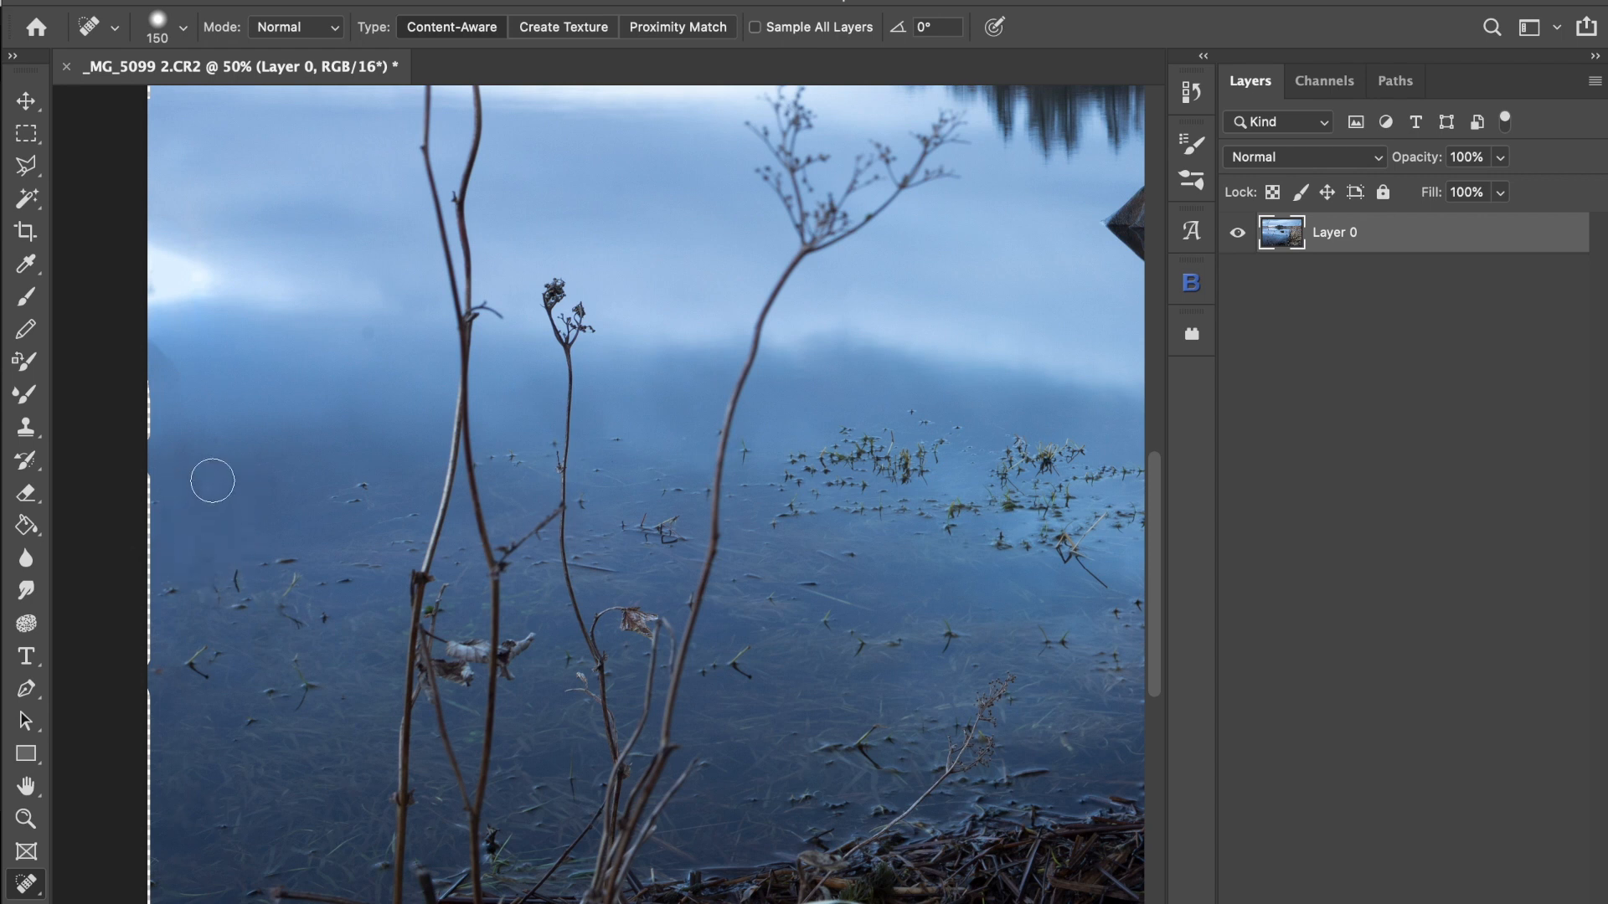
Heal the dark mark at the photo's left edge and, with the brush reduced to 90, the small spot beside the twin stems
left_click_drag(180, 384, 145, 349)
key("bracketleft")
key("bracketleft")
key("bracketleft")
left_click(367, 335)
key("super+minus")
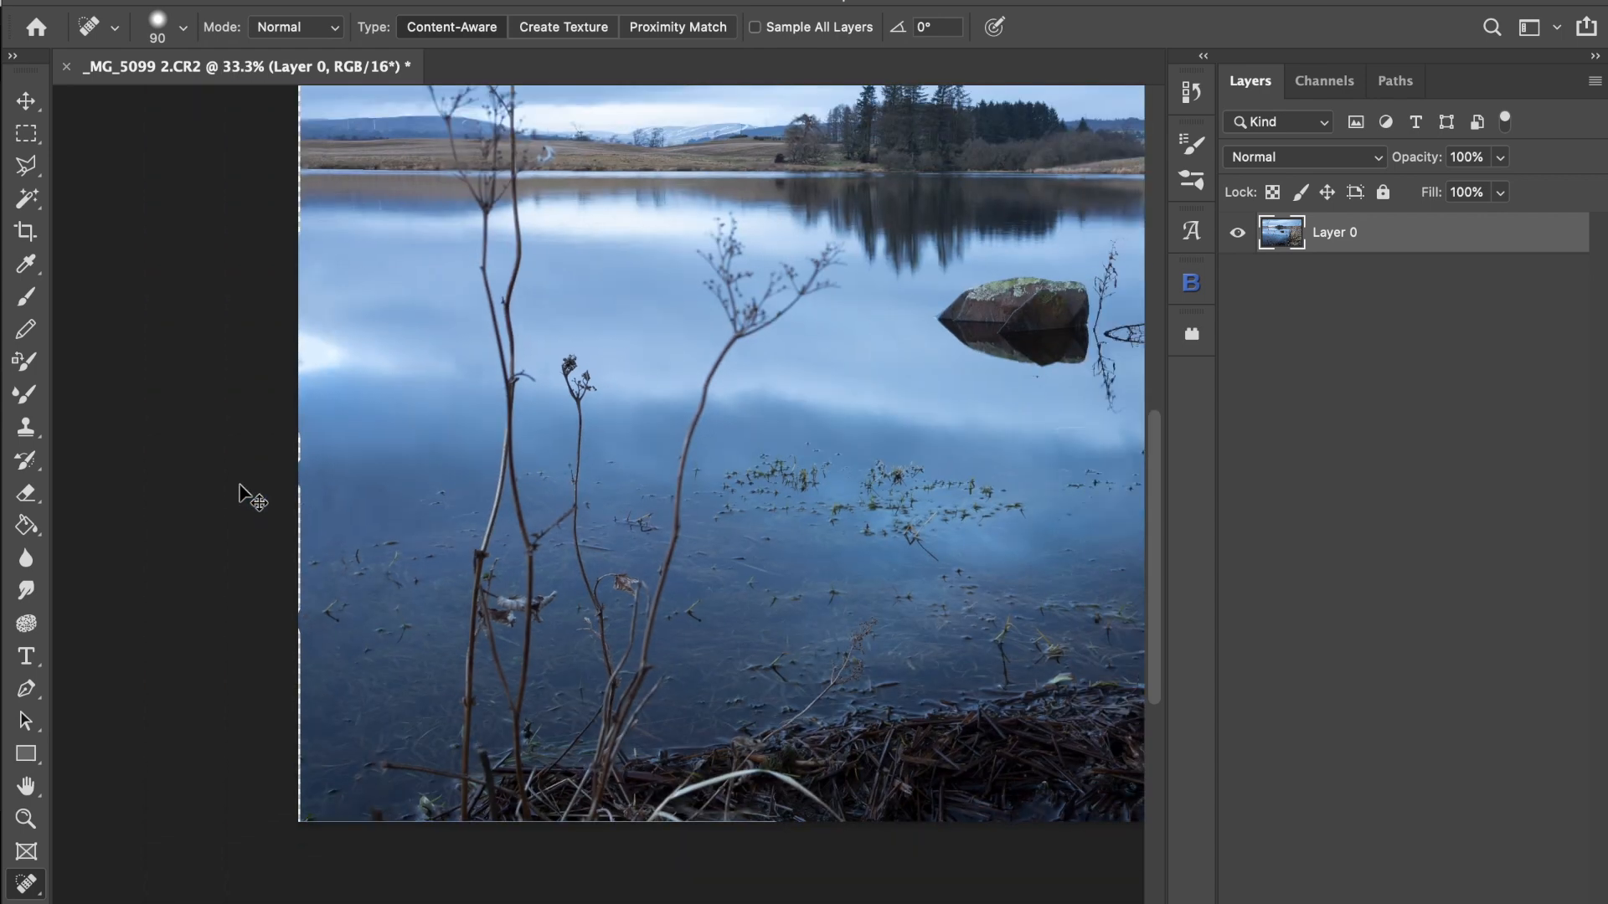
key("super+minus")
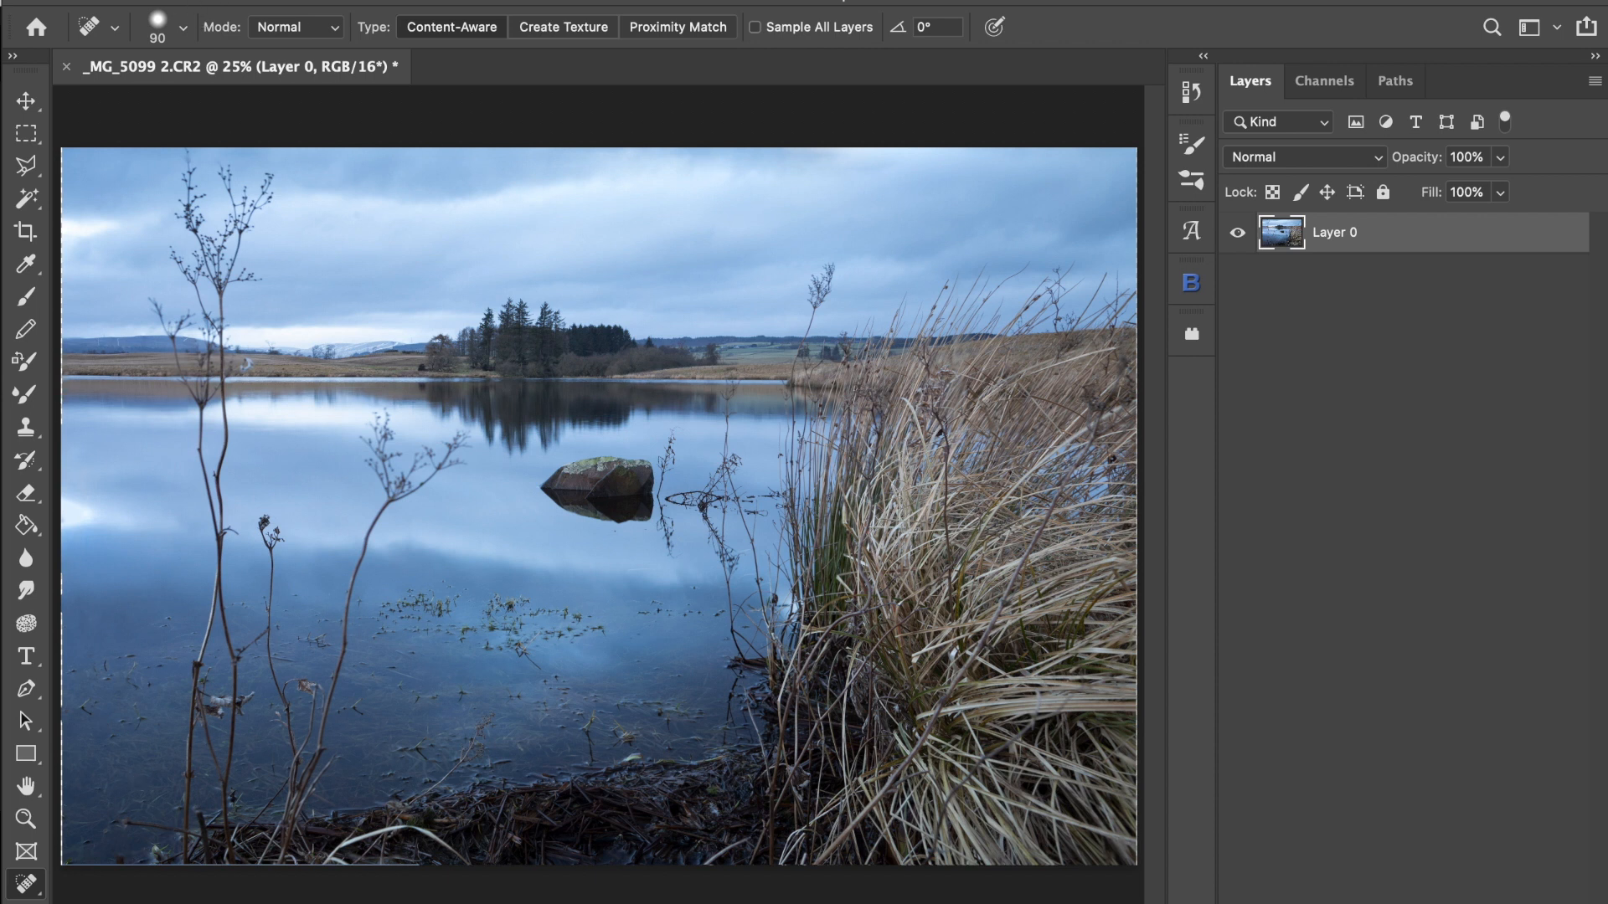
Quick-export the finished image as a JPG named Upper Loch Rhynd.jpg in the Photo Stacking Tutorial folder
left_click(191, 1)
mouse_move(297, 306)
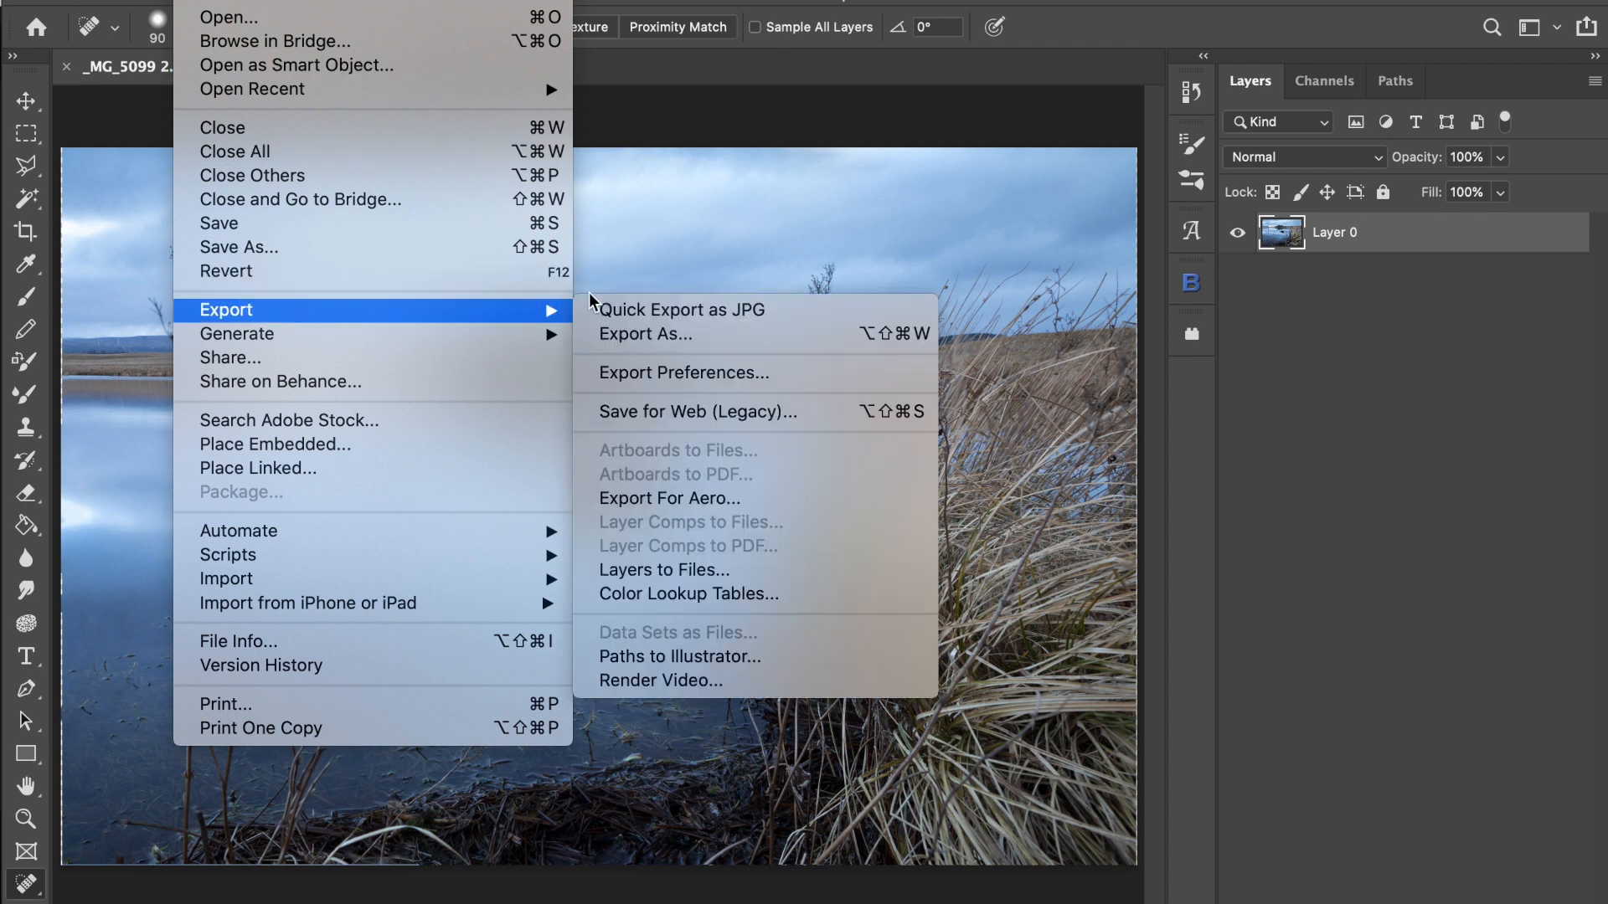
left_click(637, 309)
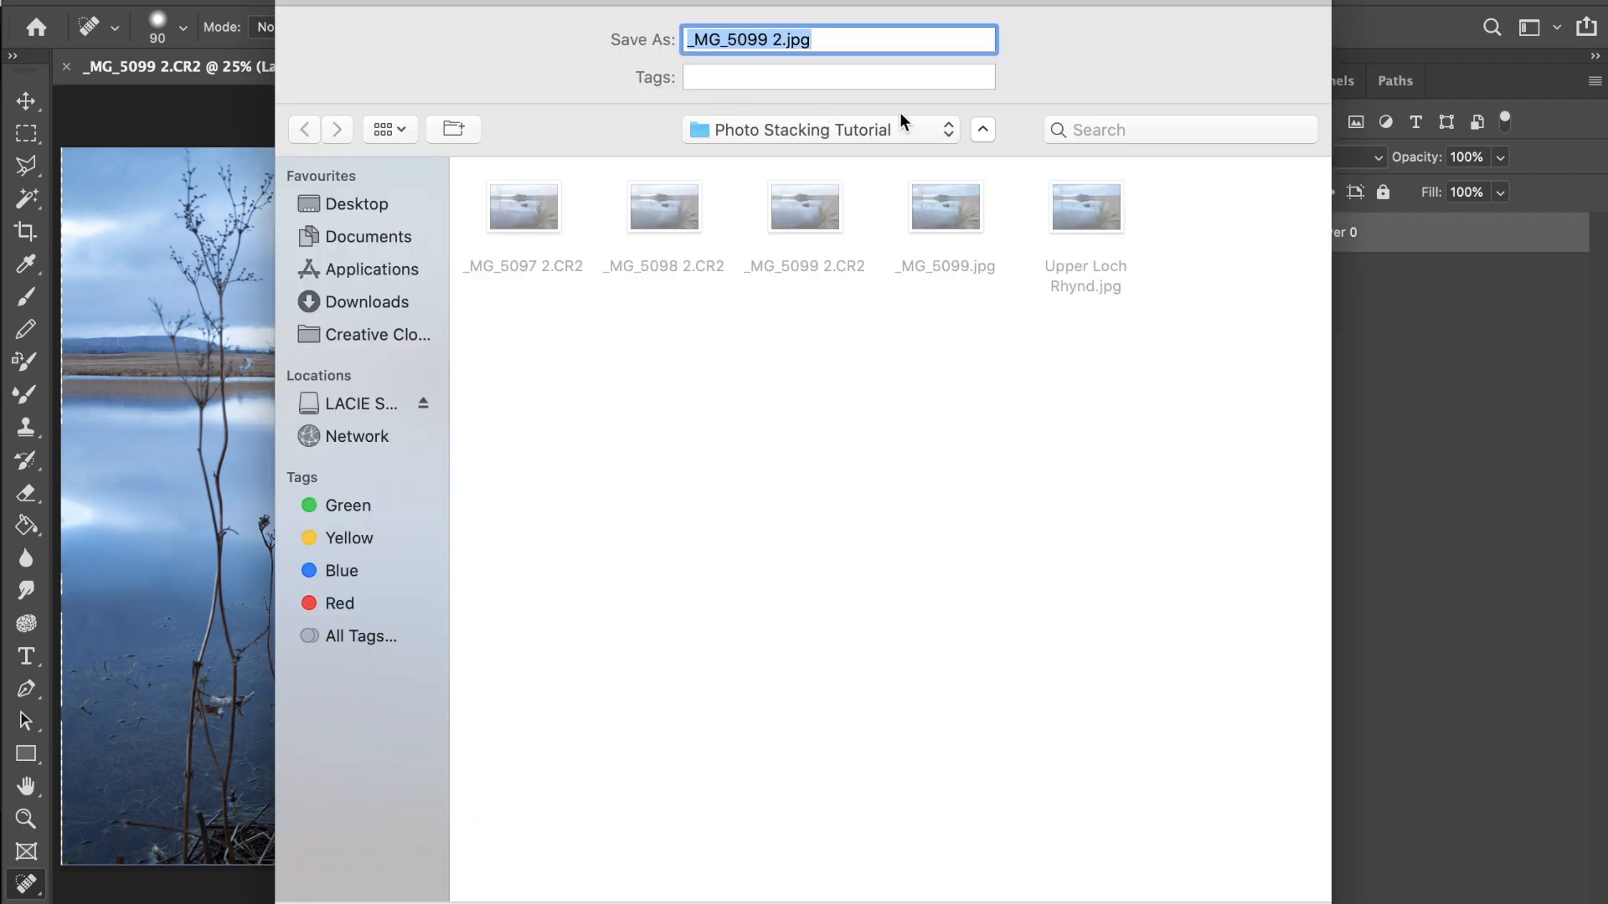
left_click(777, 40)
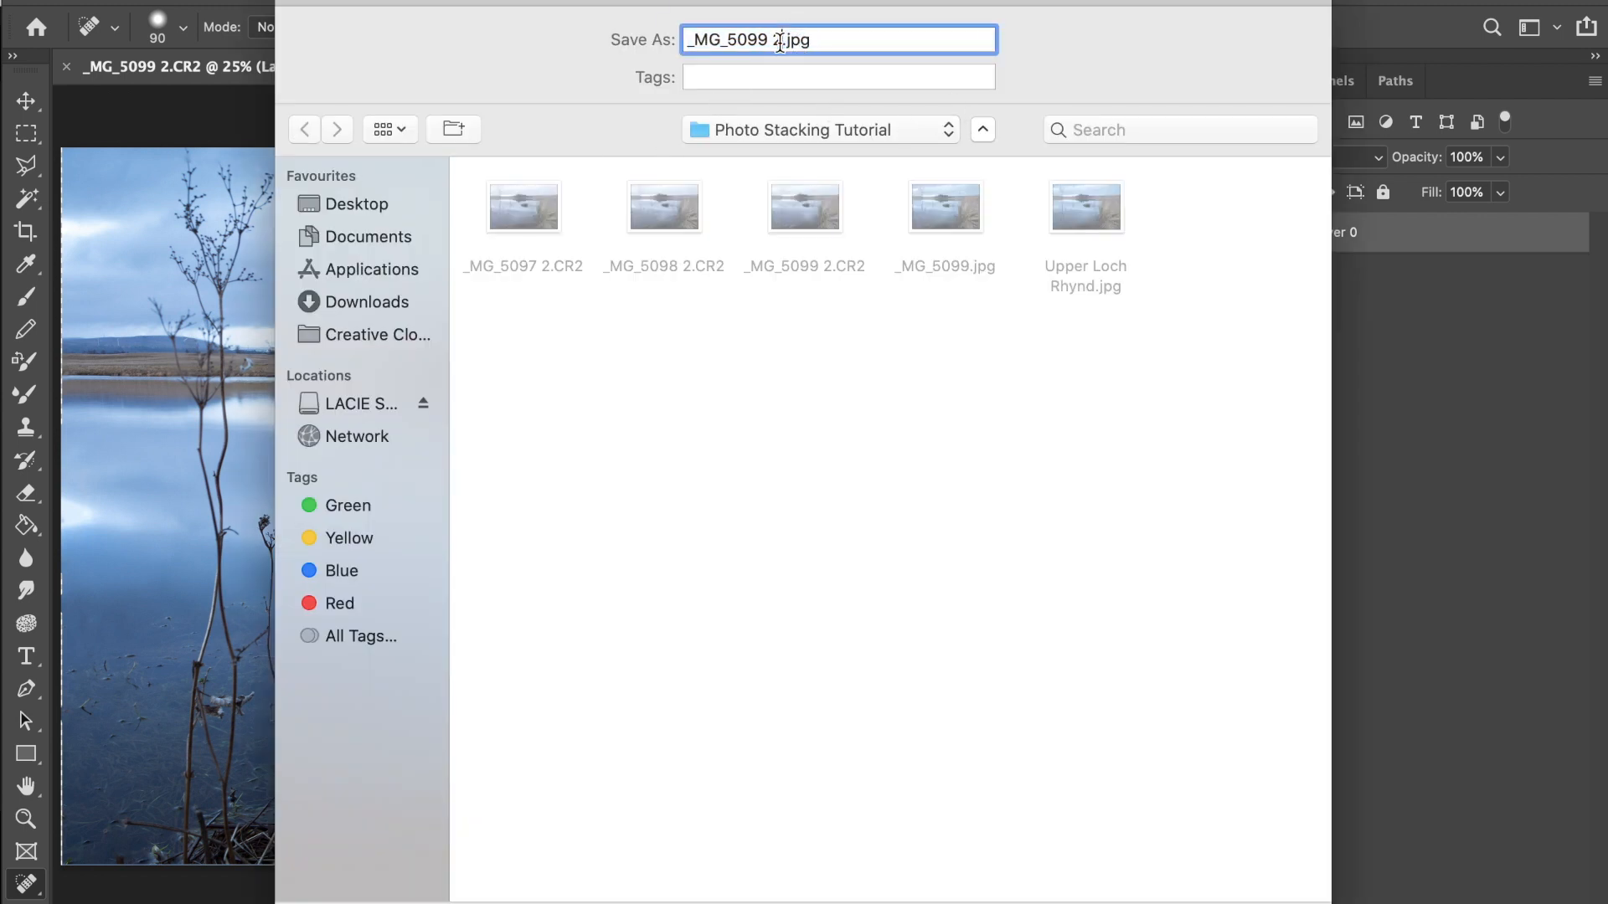
key("BackSpace")
key("BackSpace")
key("BackSpace")
key("BackSpace")
key("BackSpace")
key("BackSpace")
key("BackSpace")
key("BackSpace")
key("BackSpace")
key("BackSpace")
type("Upper Lo")
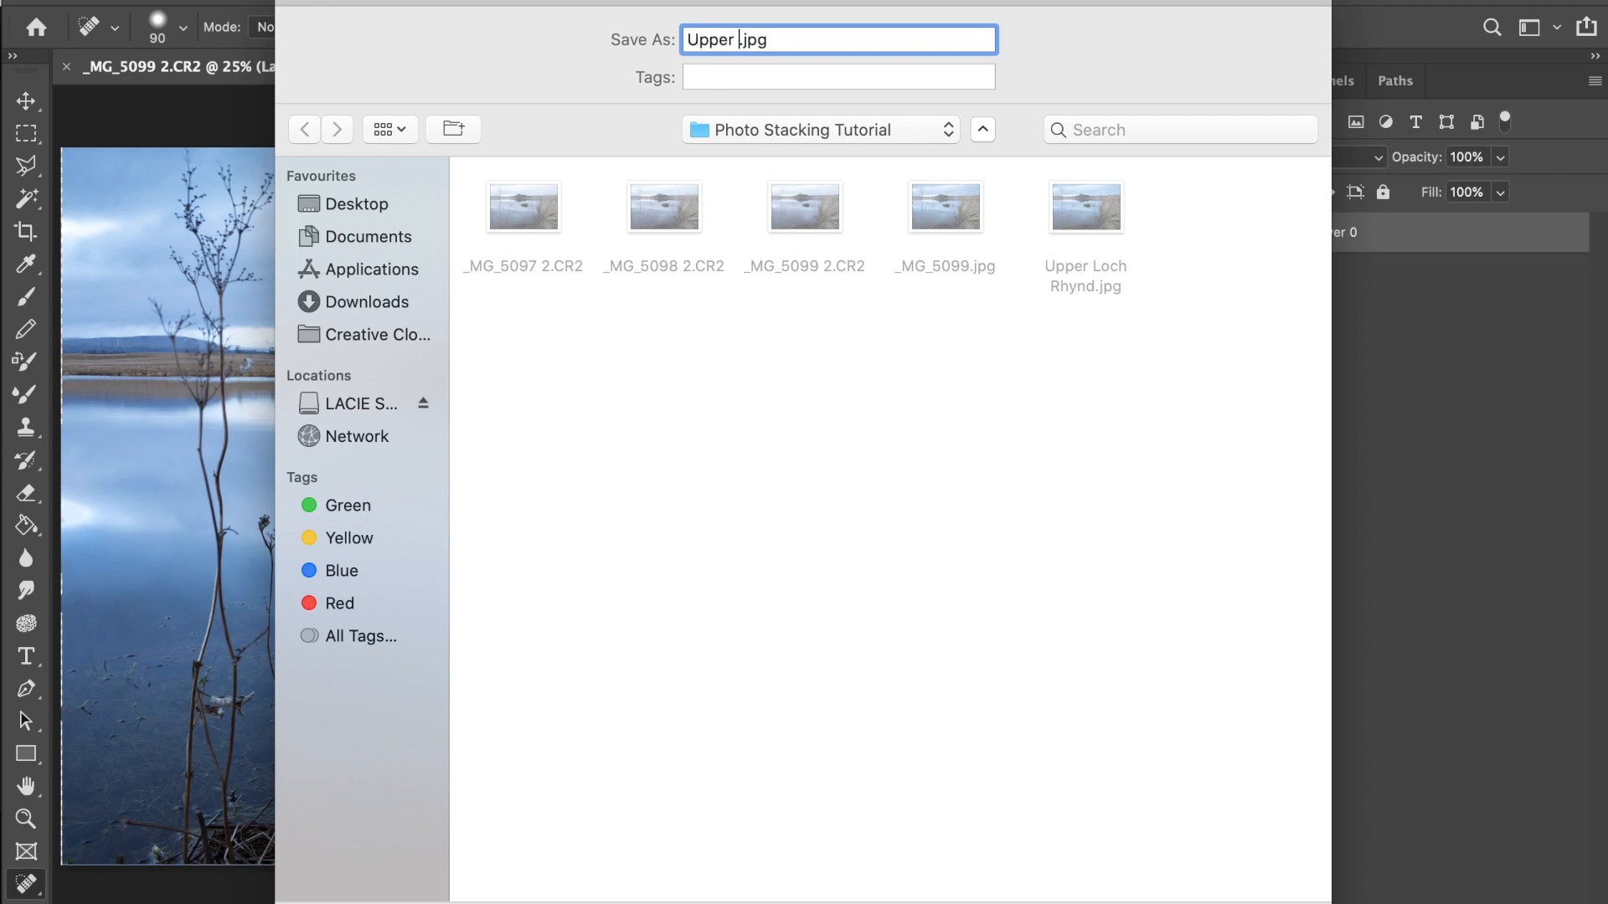
type("ch Rhynd")
key("Return")
left_click(1007, 154)
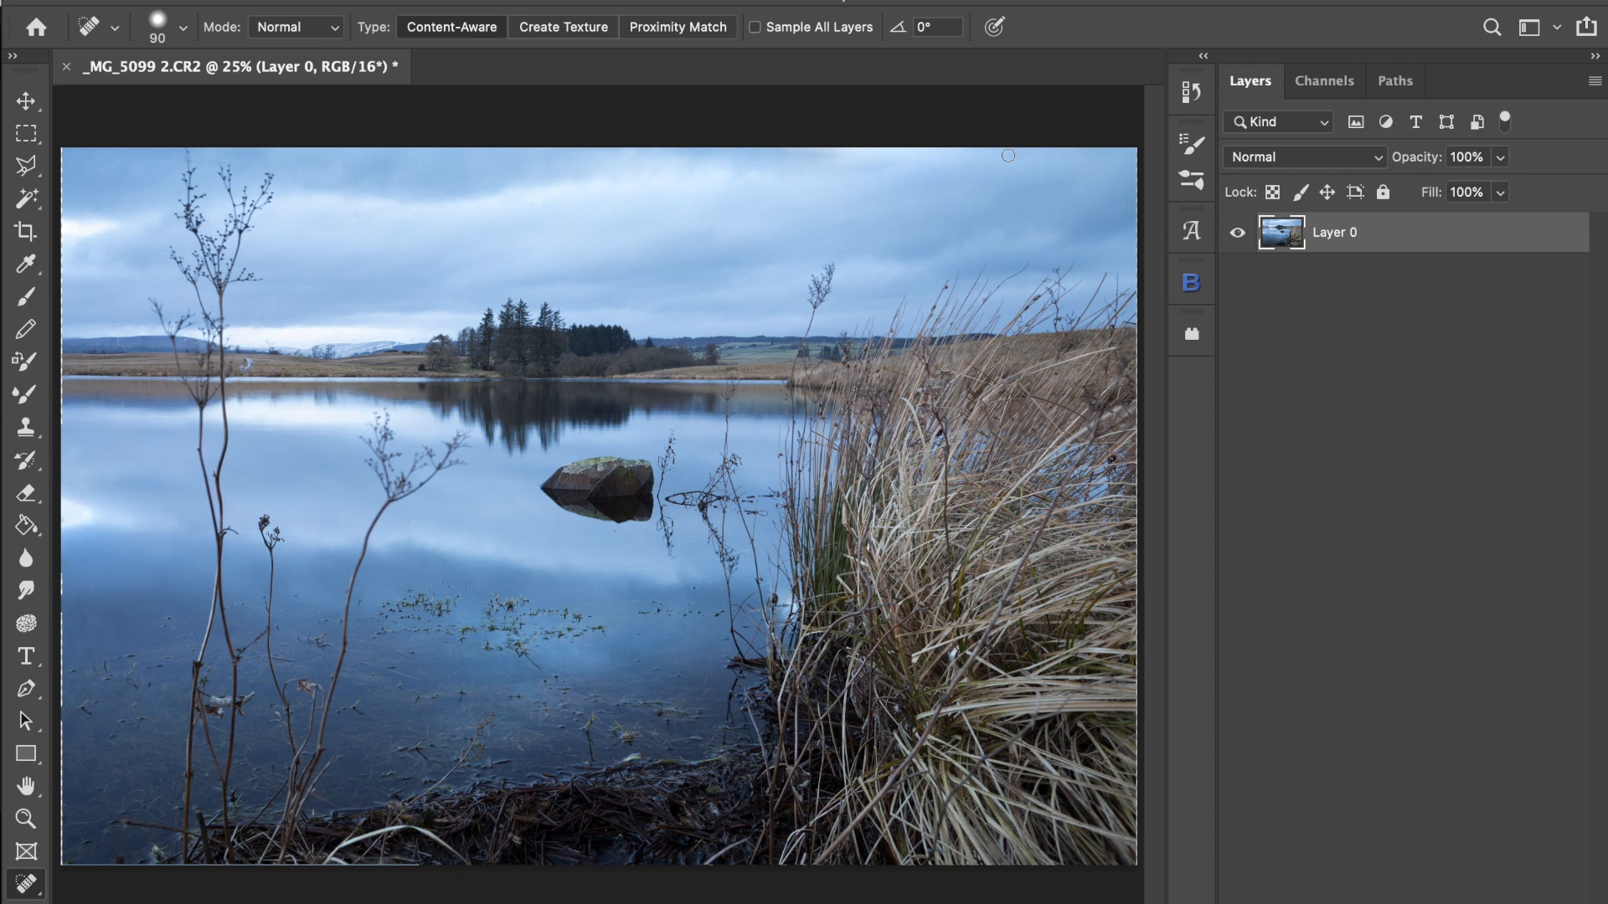